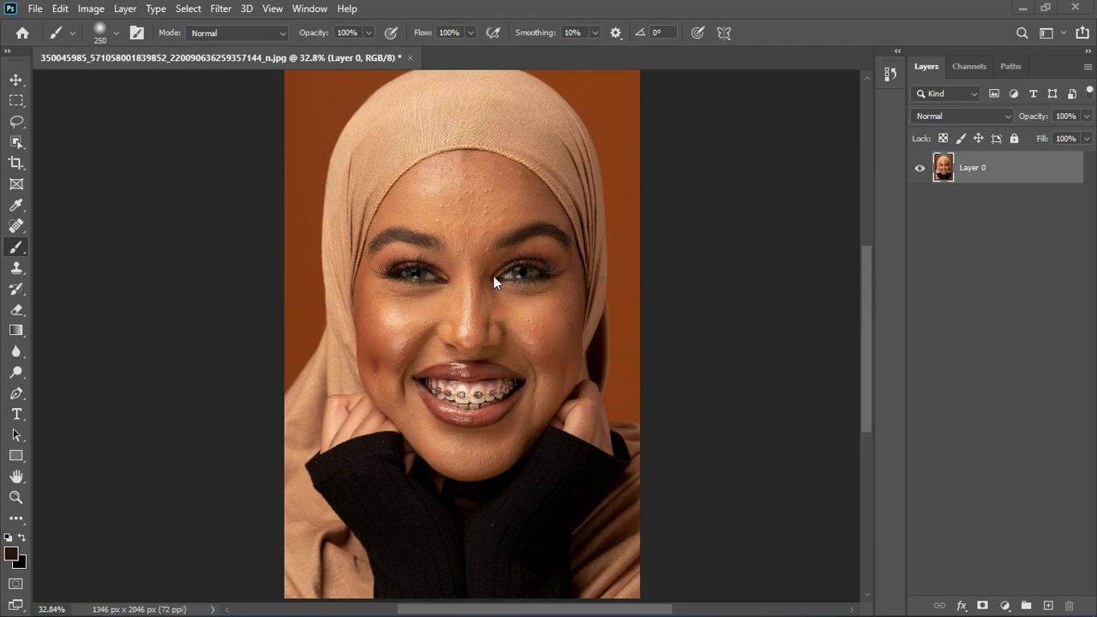
# Add a solid colour fill layer above the portrait, accepting the dark brown colour #29180d.
pyautogui.scroll(2, 493, 275)
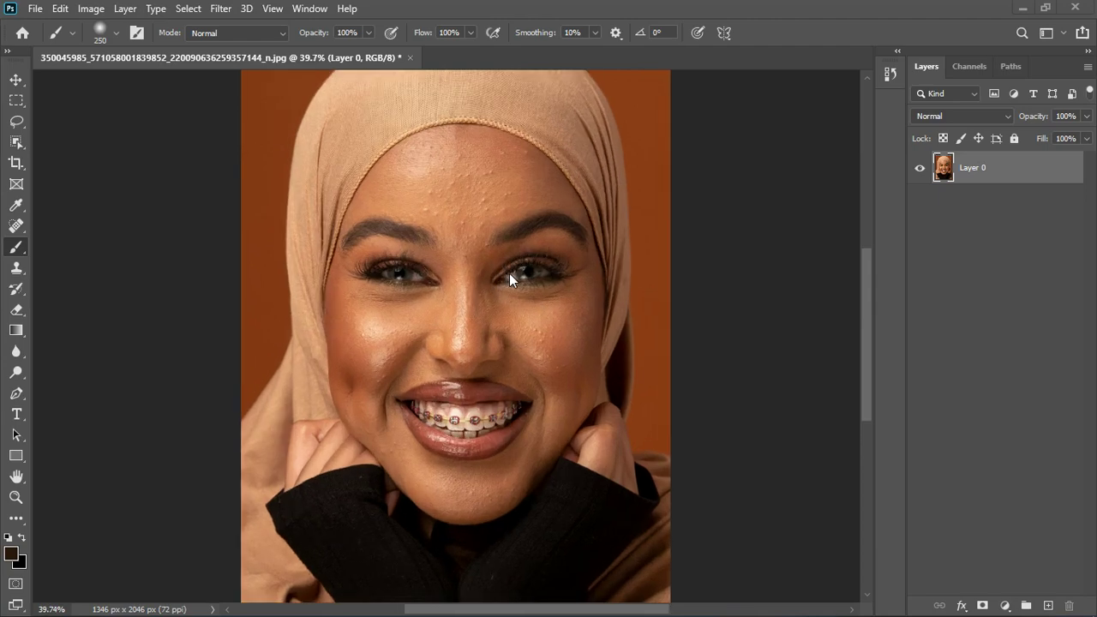
pyautogui.scroll(-2, 525, 268)
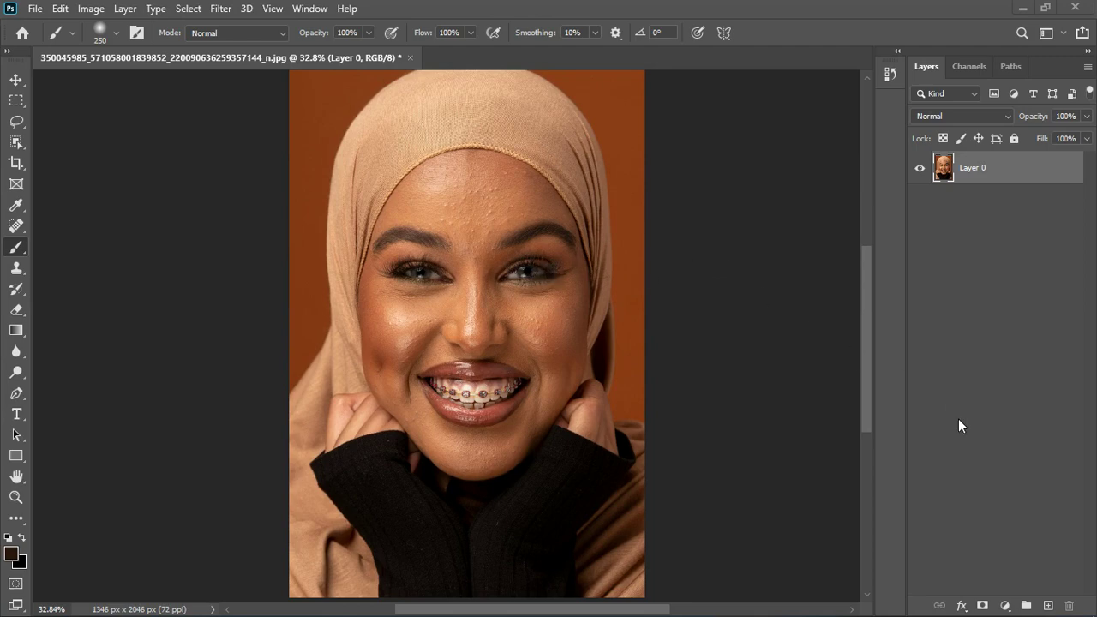
pyautogui.click(1006, 606)
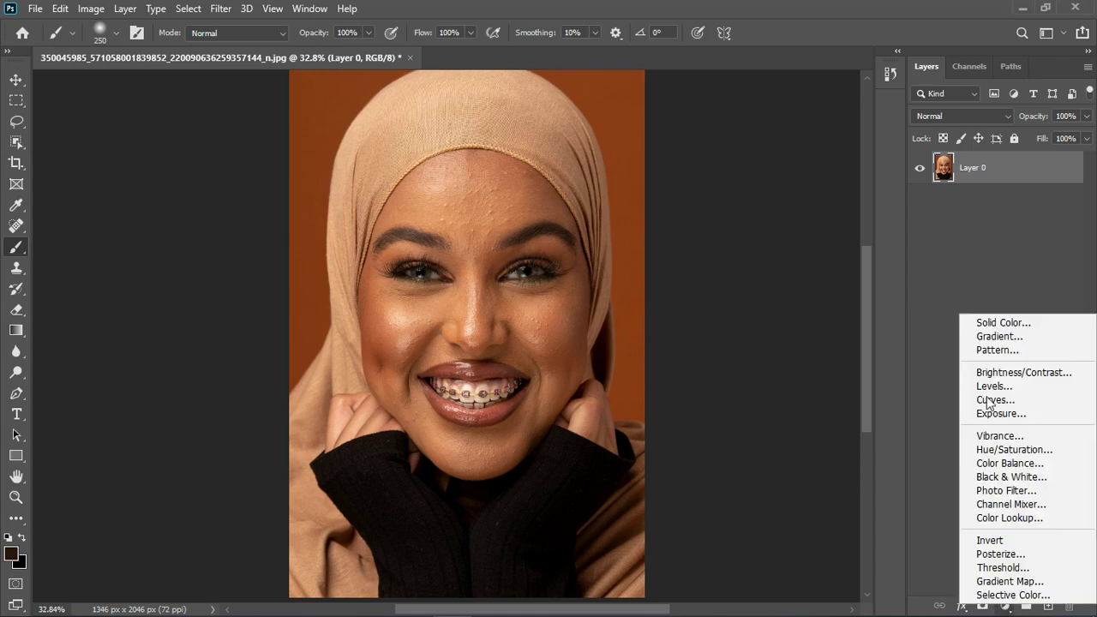
pyautogui.click(990, 324)
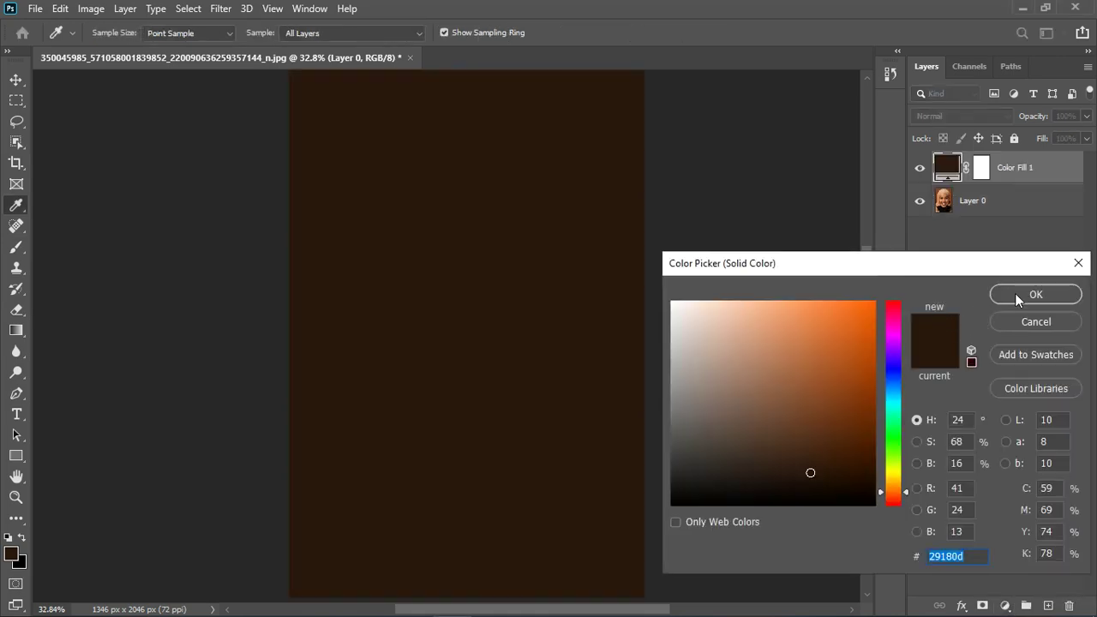
pyautogui.click(1016, 294)
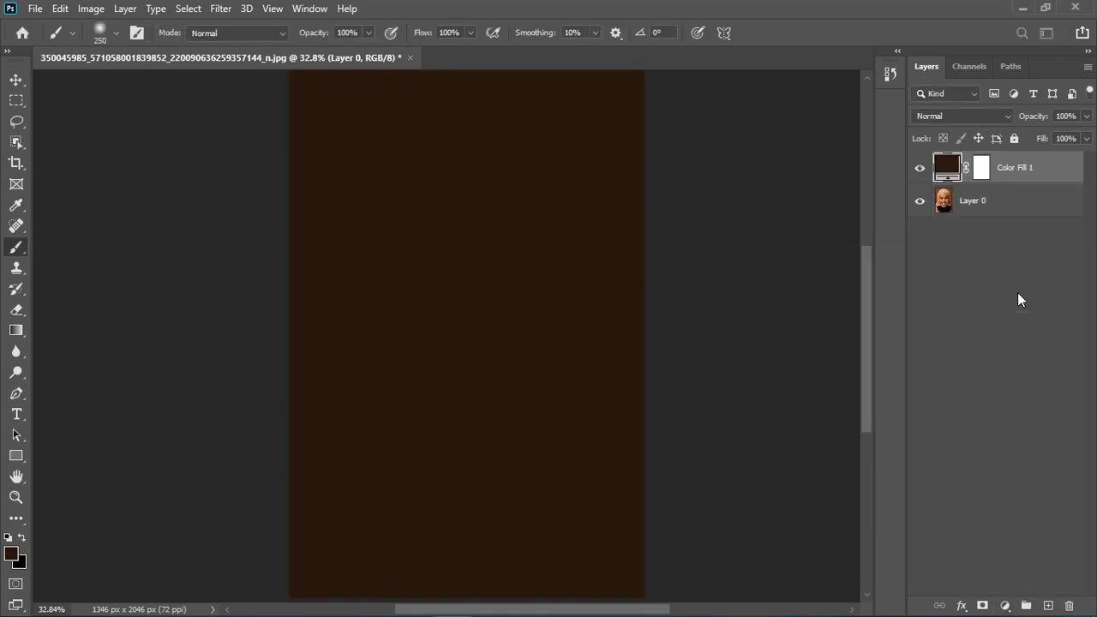
# Hide the colour fill layer and set its colour to #e7c8ac by sampling the teeth in the portrait.
pyautogui.click(921, 168)
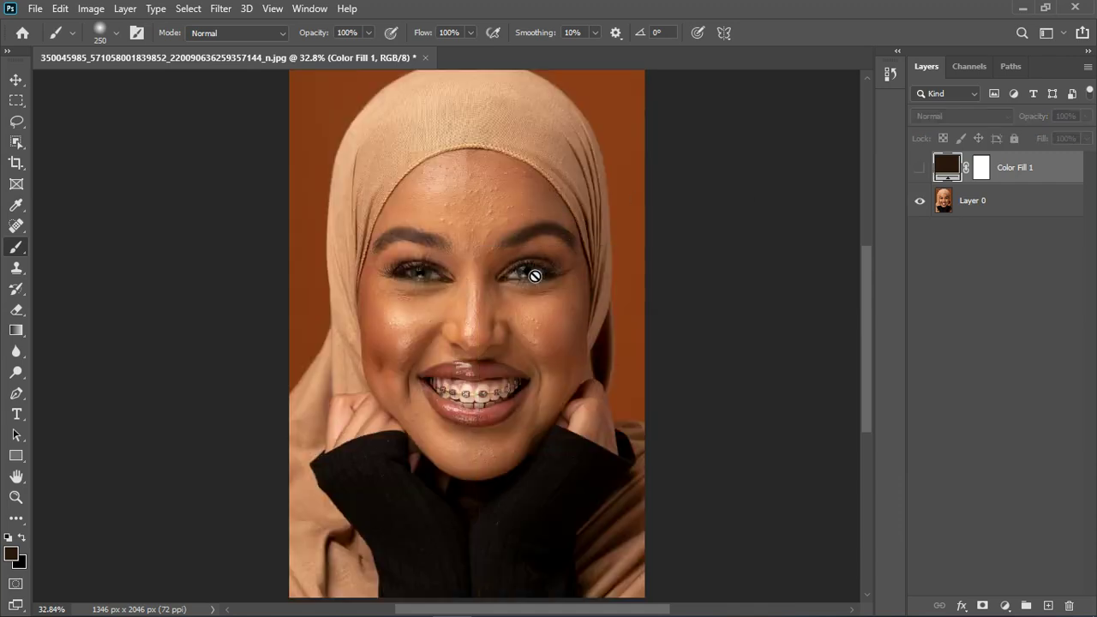
pyautogui.doubleClick(950, 172)
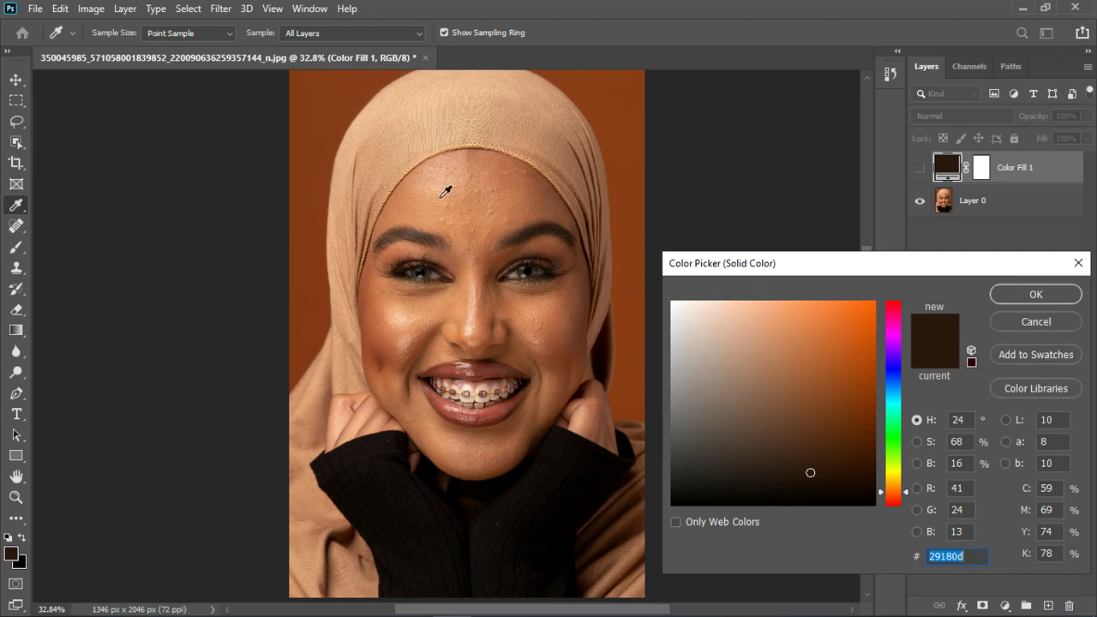
pyautogui.click(482, 403)
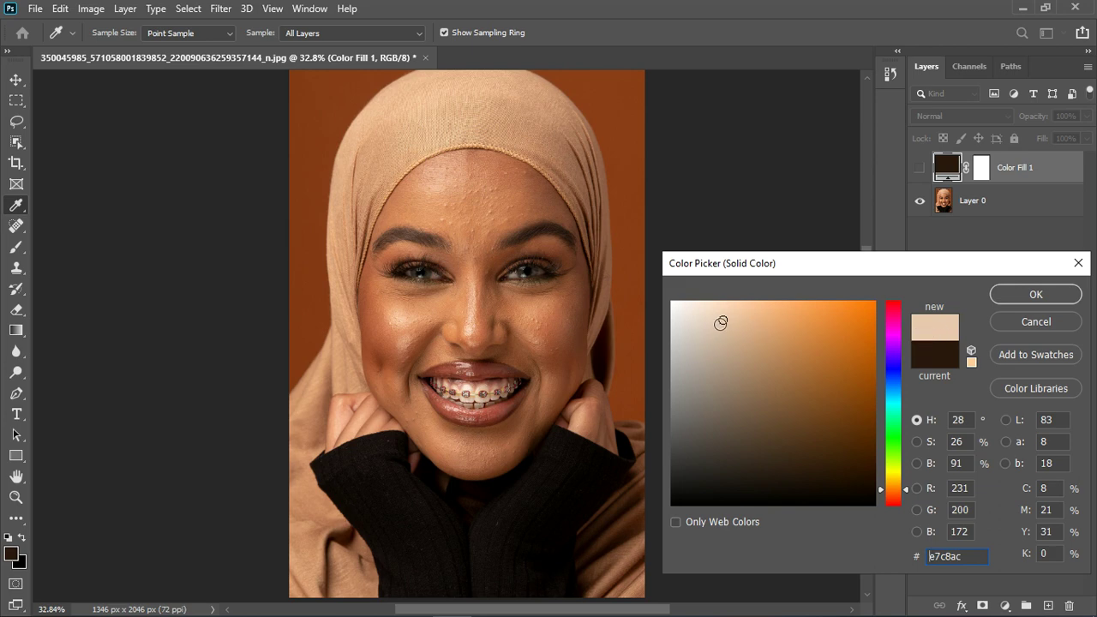
pyautogui.click(1014, 294)
pyautogui.press('b')
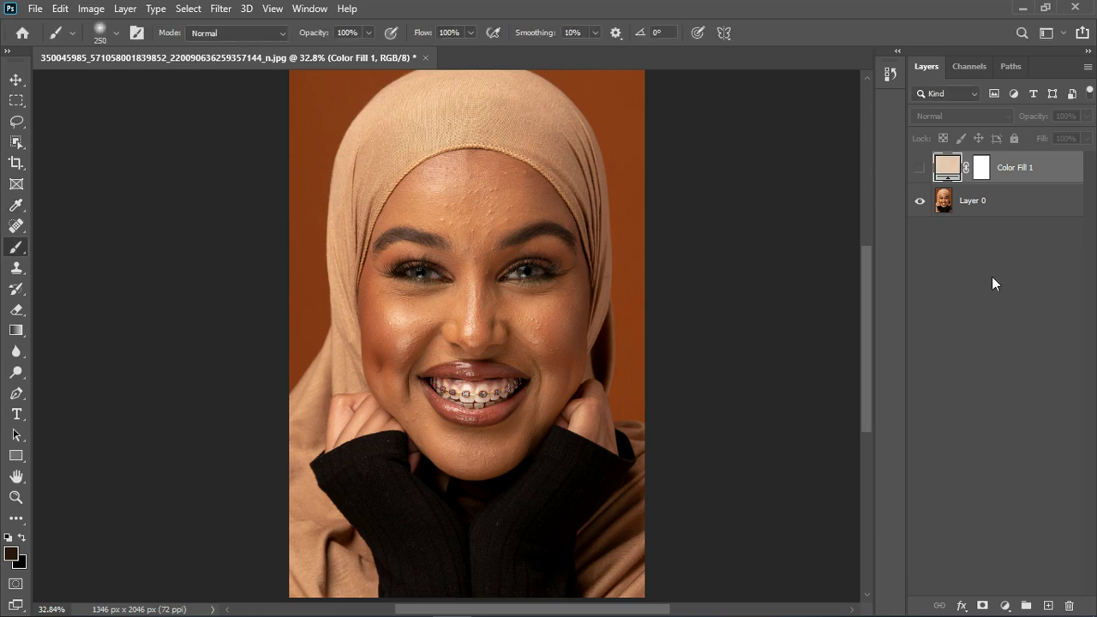
# Show the colour fill layer again and set its blend mode to Divide.
pyautogui.click(922, 169)
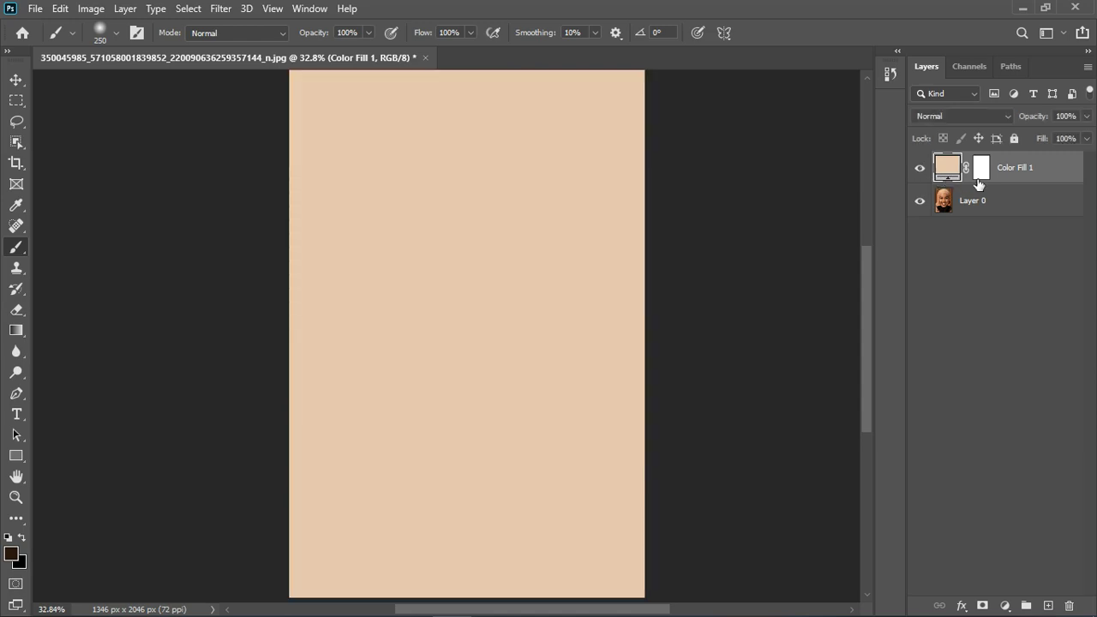
pyautogui.click(964, 118)
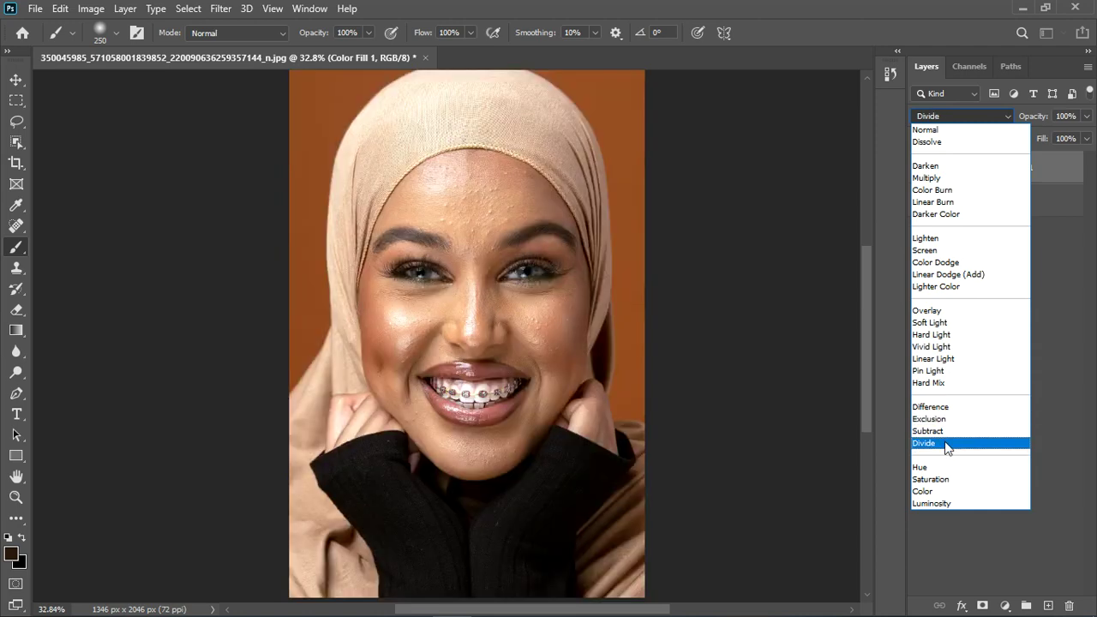
pyautogui.click(945, 443)
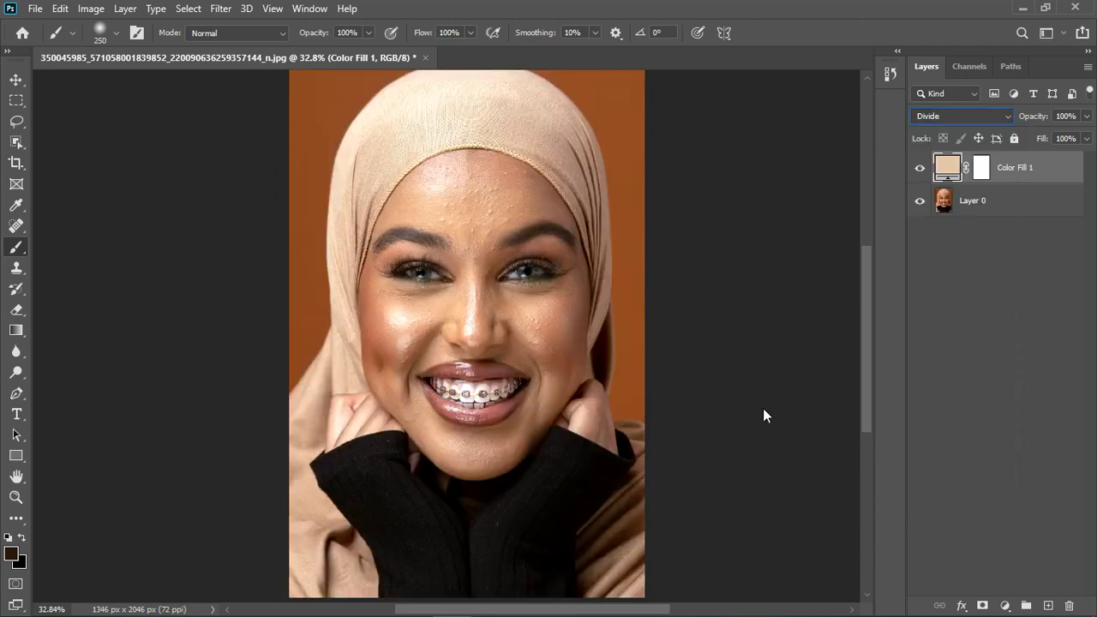
# Raise the brightness of the fill layer's colour to 100%, giving #ffddbe.
pyautogui.click(16, 80)
pyautogui.scroll(3, 531, 290)
pyautogui.scroll(1, 532, 290)
pyautogui.scroll(-3, 526, 296)
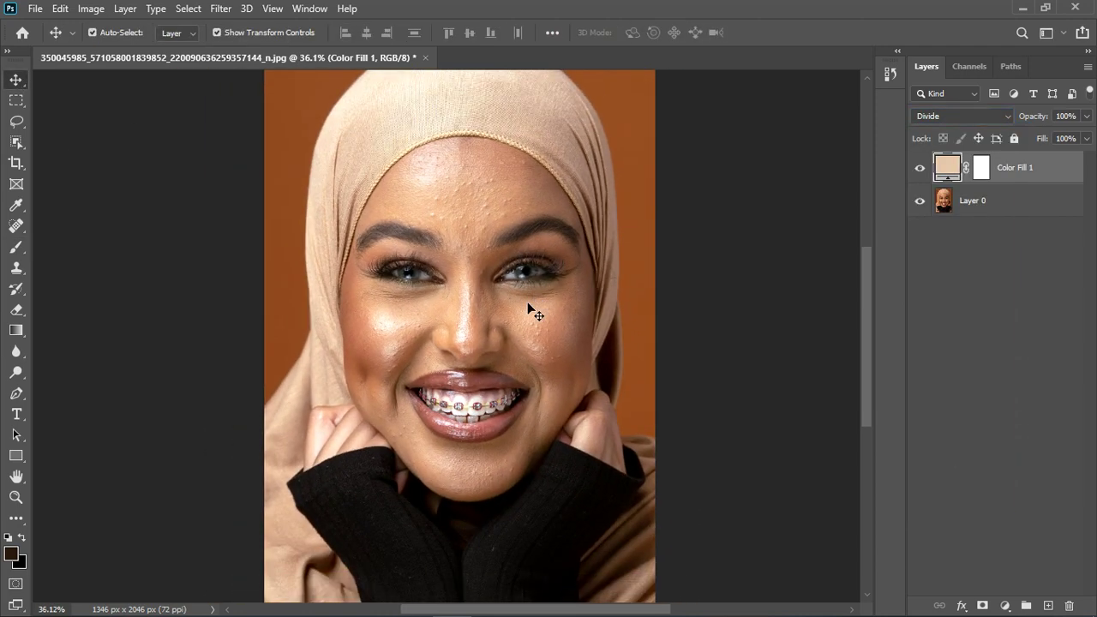
pyautogui.scroll(2, 459, 340)
pyautogui.scroll(-2, 470, 339)
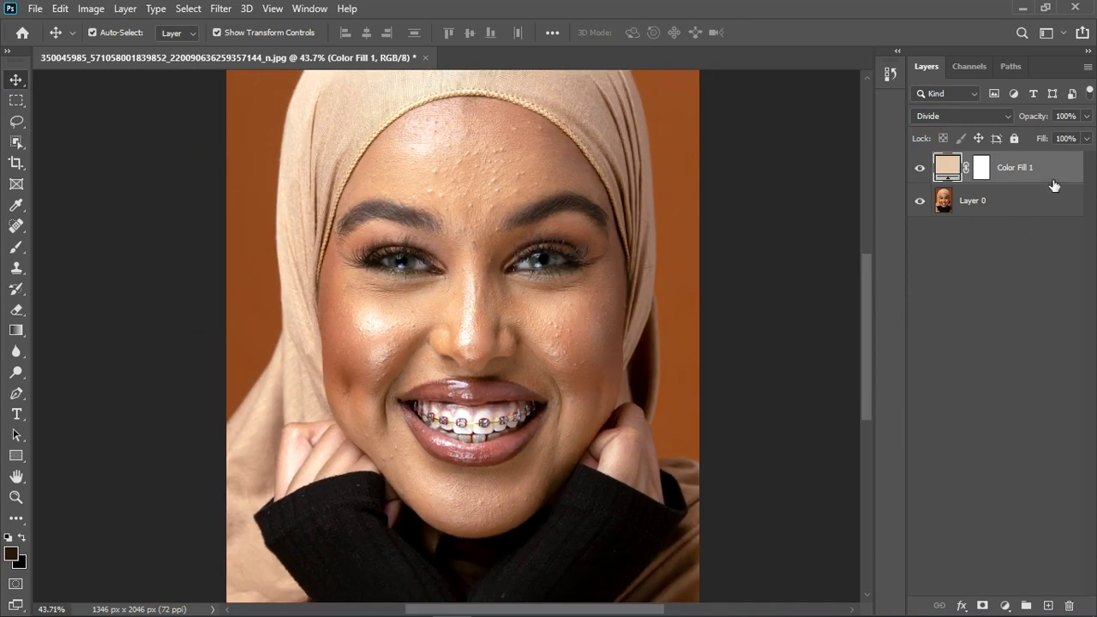
pyautogui.doubleClick(948, 167)
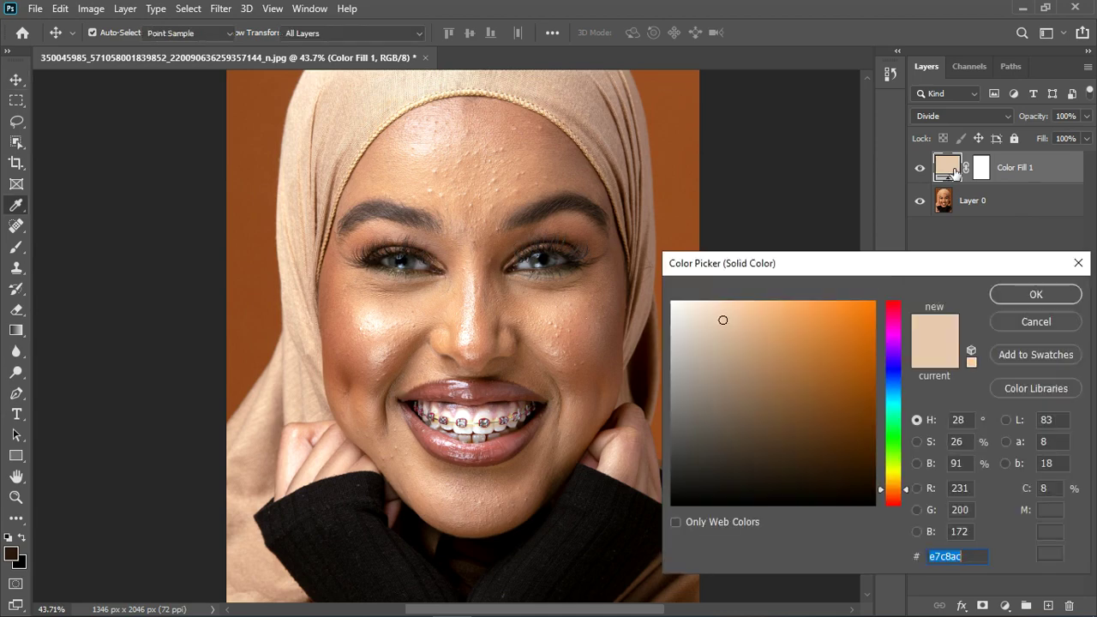
pyautogui.click(918, 464)
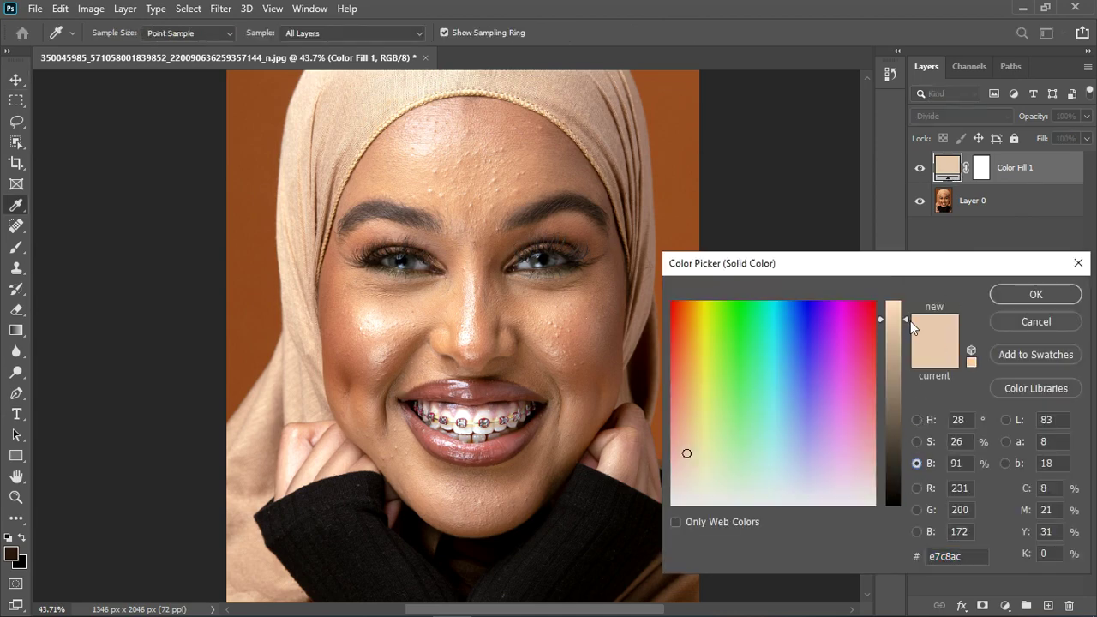
pyautogui.moveTo(905, 320); pyautogui.dragTo(910, 294)
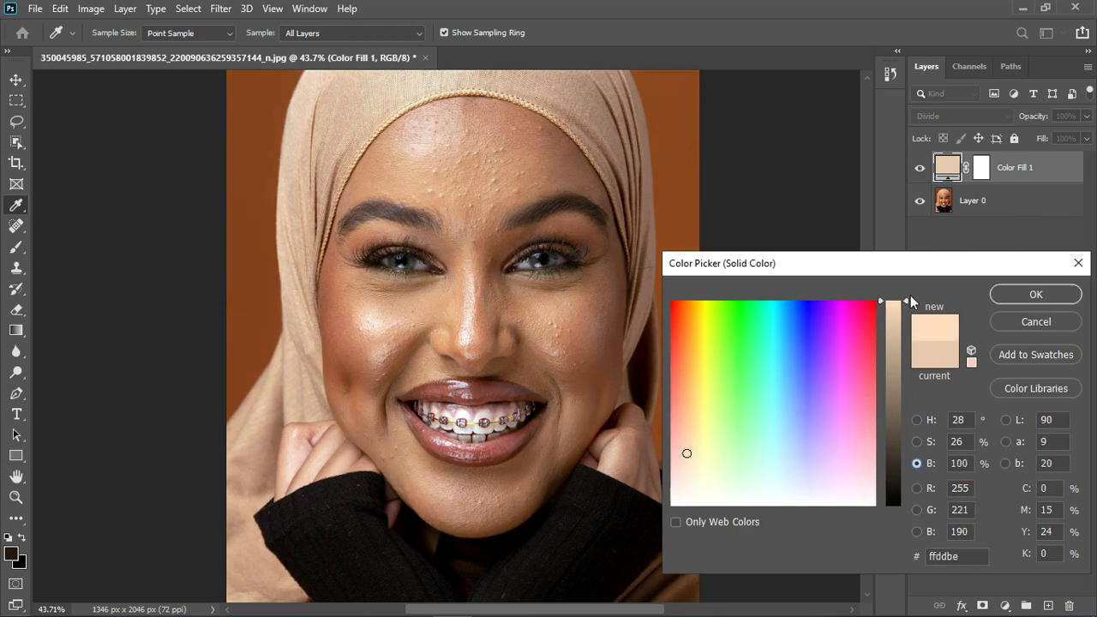
pyautogui.click(1031, 296)
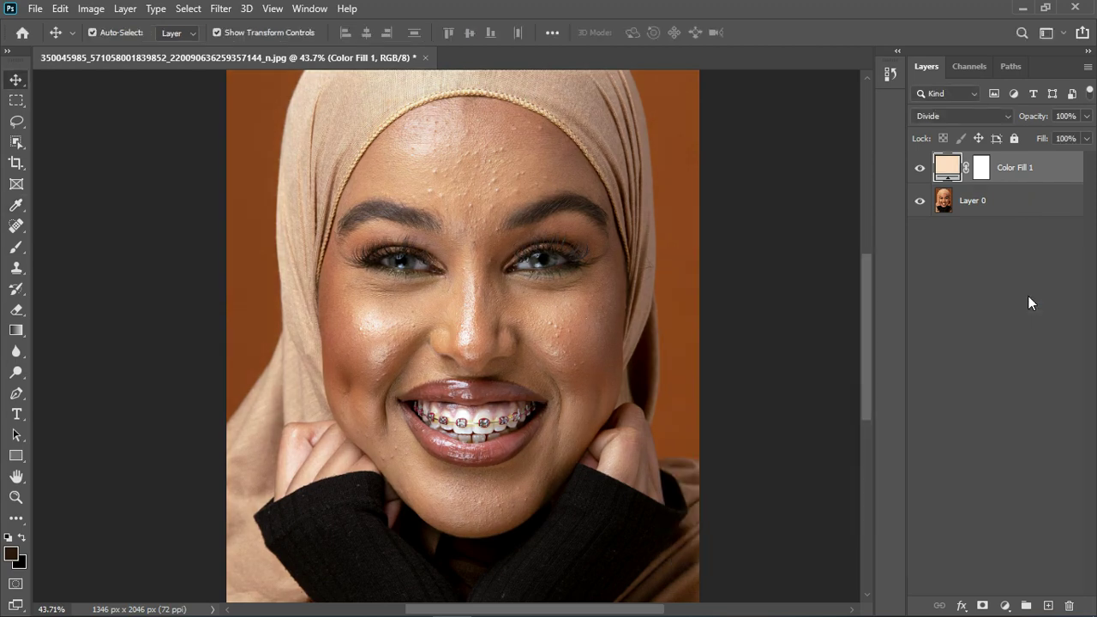
# Add a Hue/Saturation adjustment layer above the colour fill and clip it to that fill layer.
pyautogui.click(1006, 605)
pyautogui.click(1014, 444)
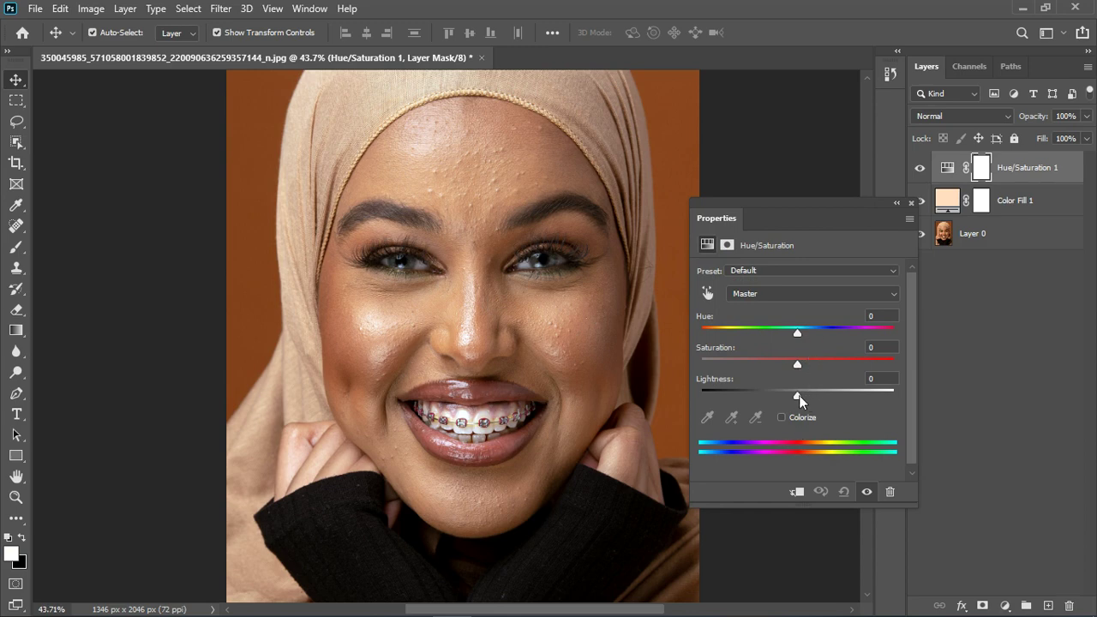
pyautogui.moveTo(799, 395)
pyautogui.mouseDown()
pyautogui.moveTo(776, 393)
pyautogui.moveTo(800, 392)
pyautogui.mouseUp()
pyautogui.click(805, 493)
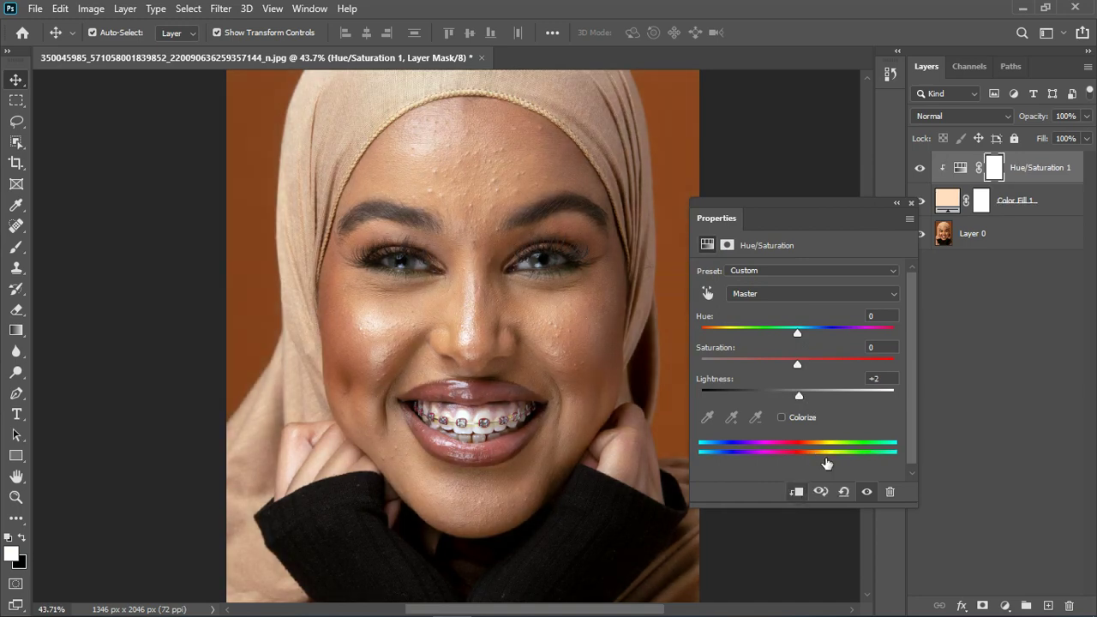
pyautogui.moveTo(798, 396); pyautogui.dragTo(879, 396)
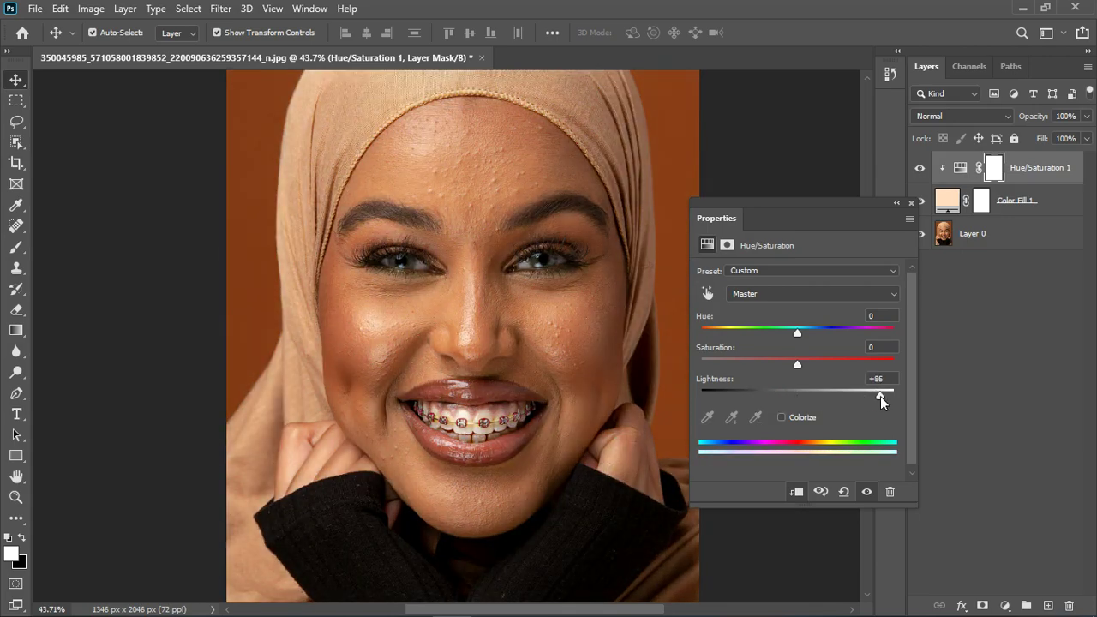
pyautogui.click(959, 200)
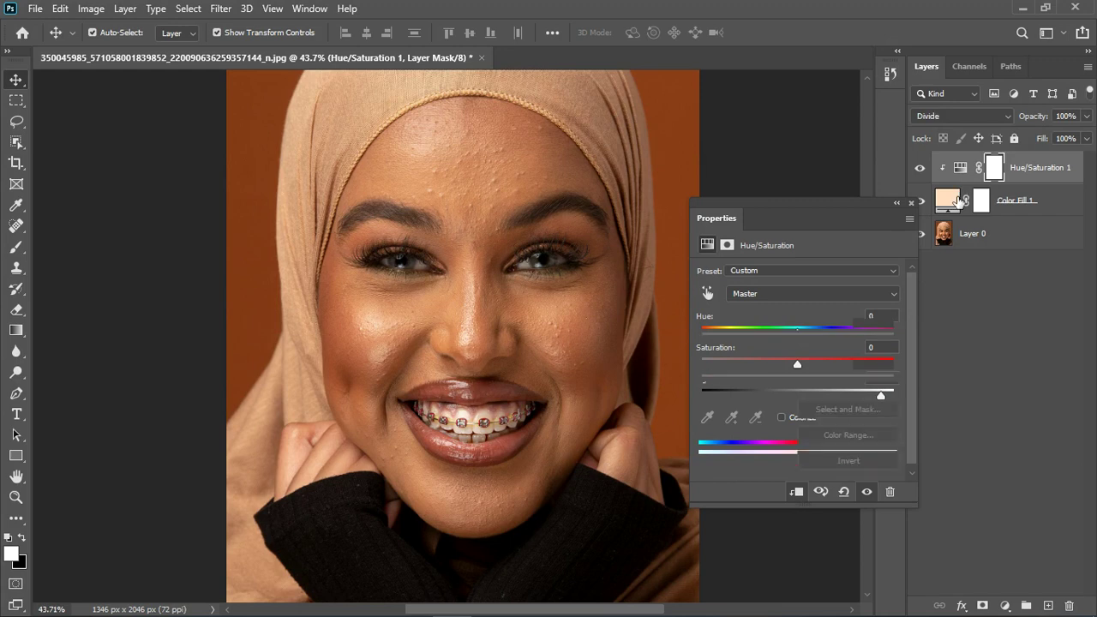
pyautogui.doubleClick(958, 199)
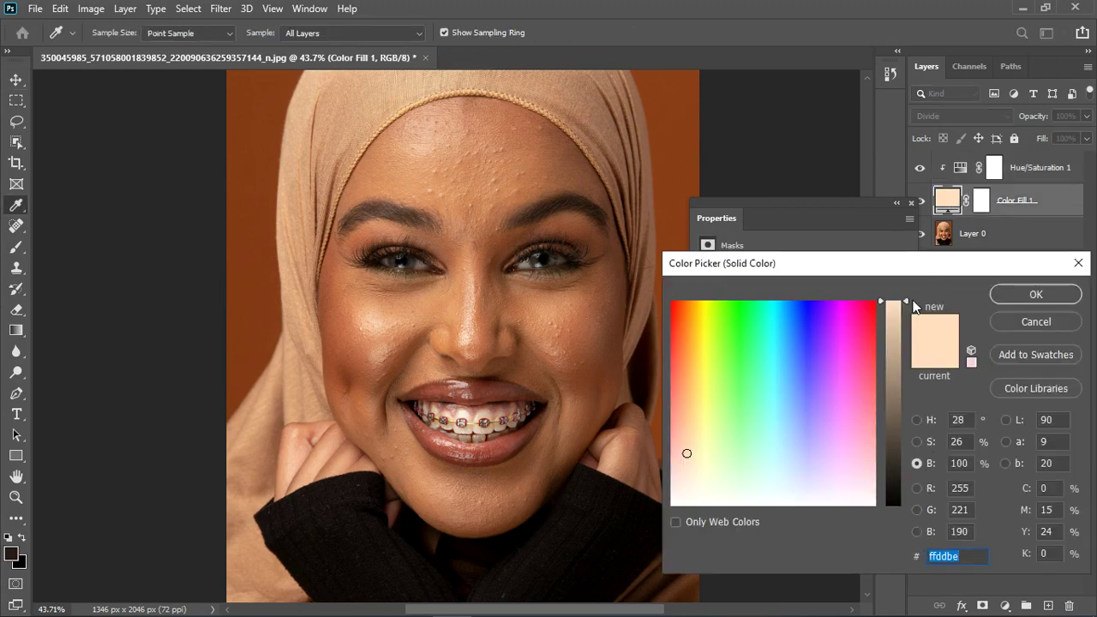
pyautogui.moveTo(906, 308)
pyautogui.mouseDown()
pyautogui.moveTo(907, 333)
pyautogui.moveTo(911, 299)
pyautogui.mouseUp()
pyautogui.click(1013, 294)
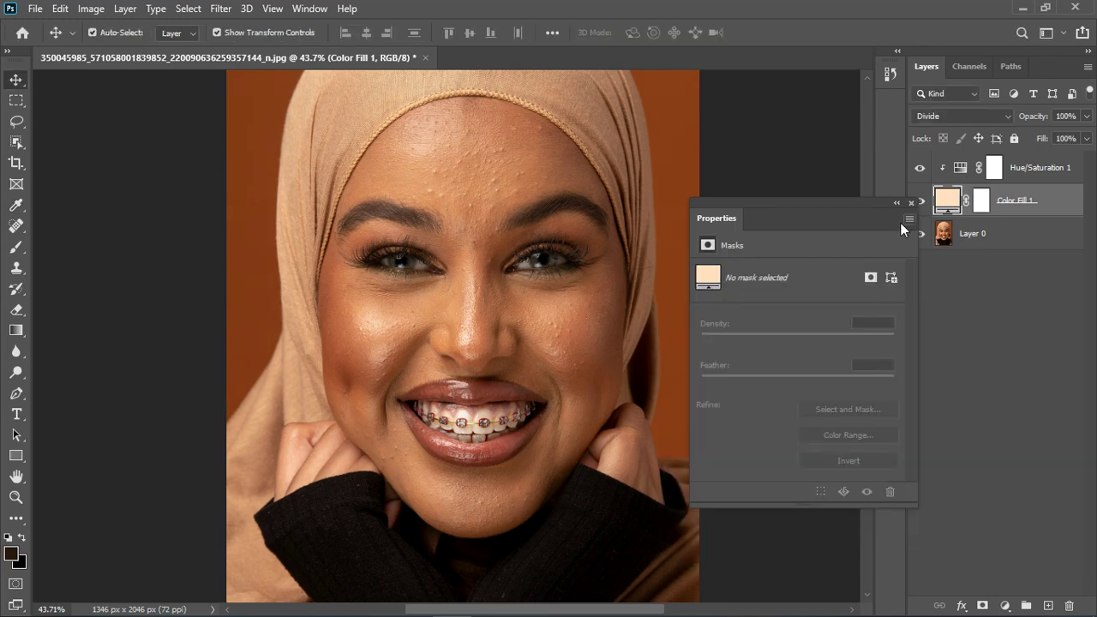
pyautogui.click(912, 202)
pyautogui.doubleClick(964, 172)
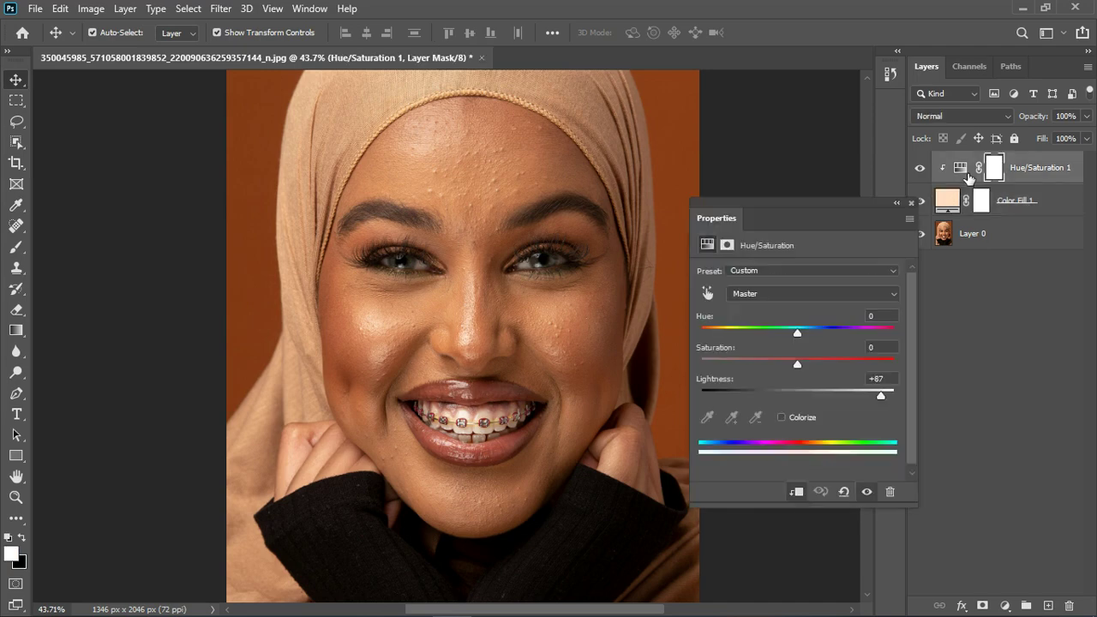
pyautogui.moveTo(879, 389); pyautogui.dragTo(814, 403)
pyautogui.click(844, 492)
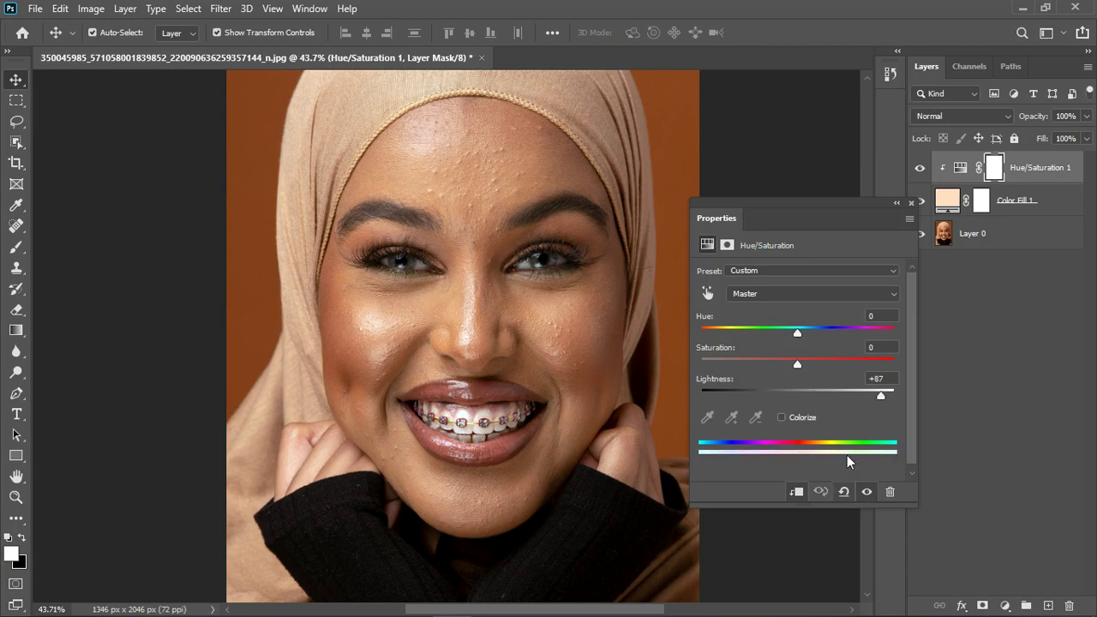
pyautogui.click(844, 492)
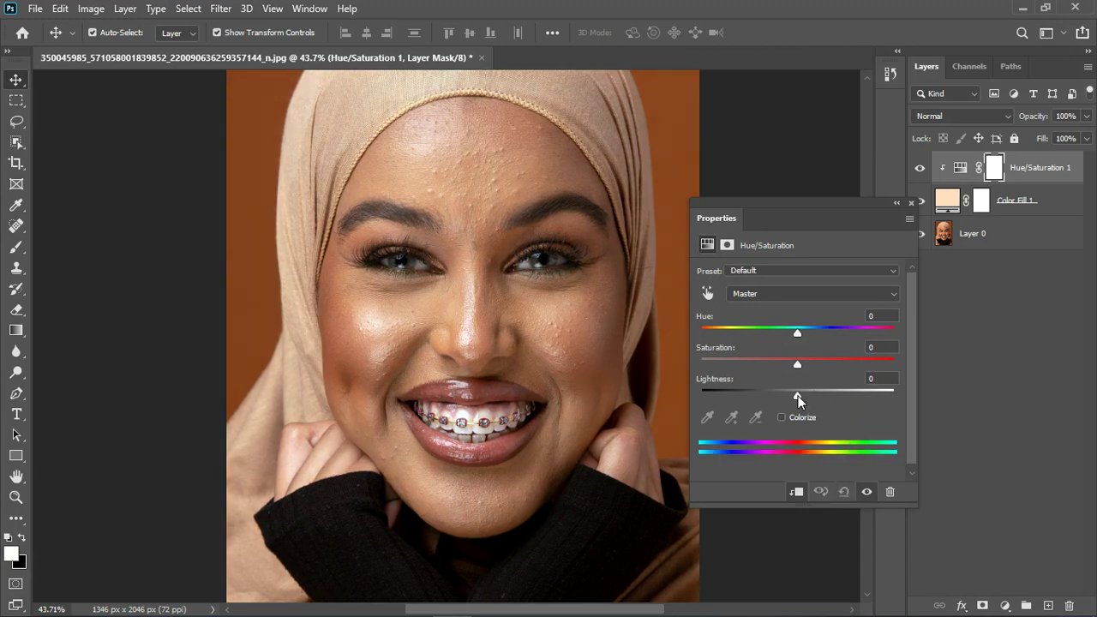
# Set the clipped Hue/Saturation layer's Lightness to +13 and Saturation to +30, and close its settings.
pyautogui.moveTo(798, 396); pyautogui.dragTo(827, 366)
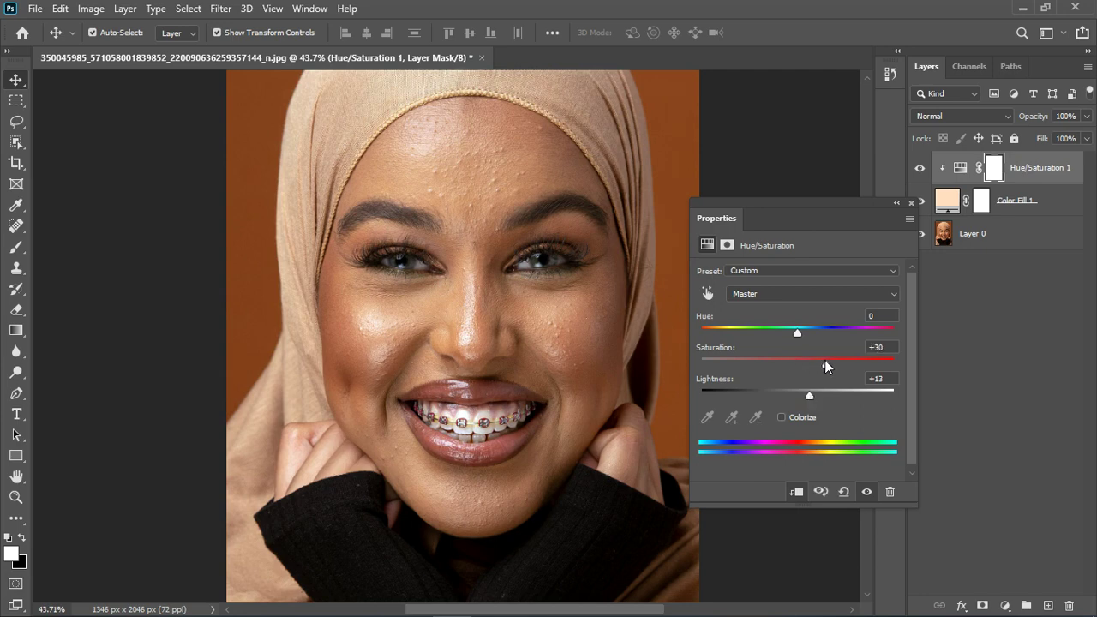
pyautogui.click(911, 203)
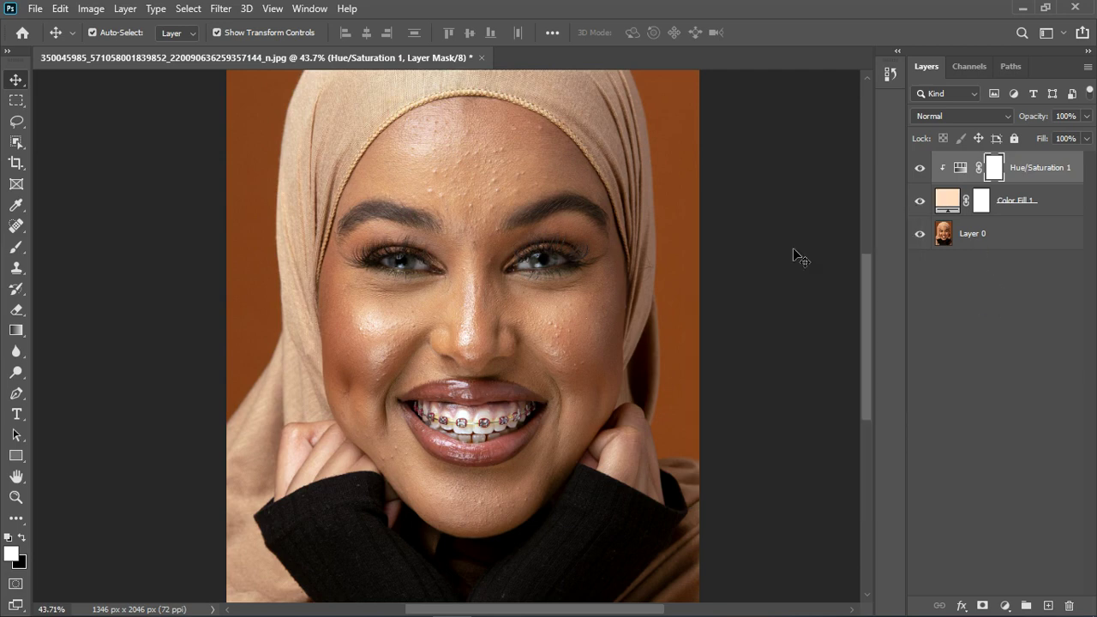
# Compare the teeth and overall portrait with the colour fill correction hidden and shown.
pyautogui.scroll(-5, 552, 305)
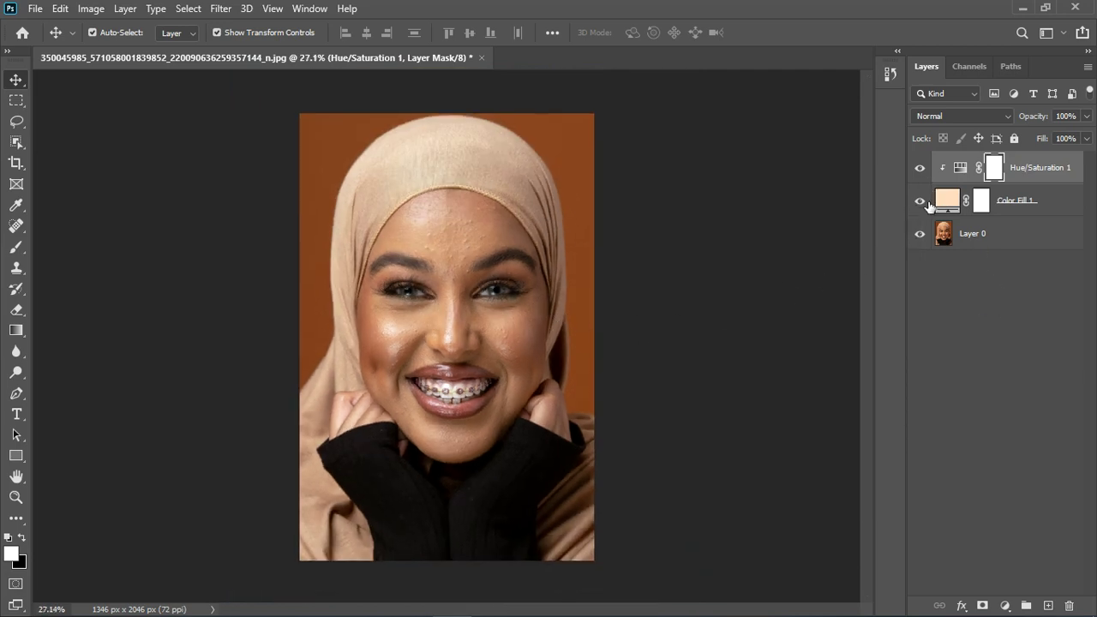
pyautogui.click(921, 202)
pyautogui.click(921, 201)
pyautogui.scroll(3, 437, 336)
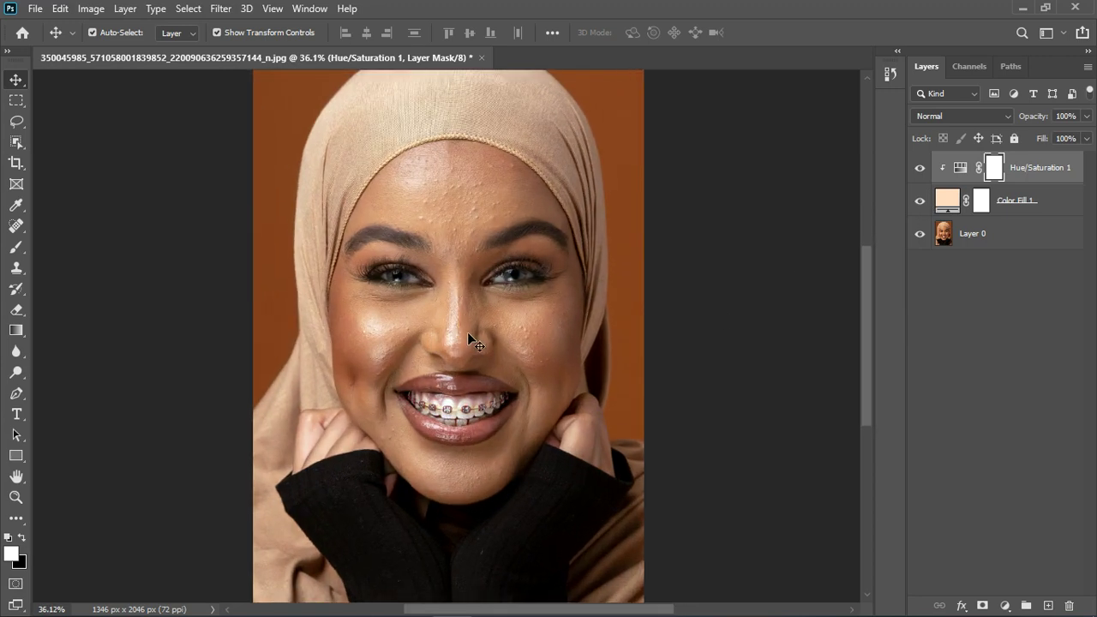
pyautogui.scroll(2, 467, 334)
pyautogui.scroll(-1, 469, 335)
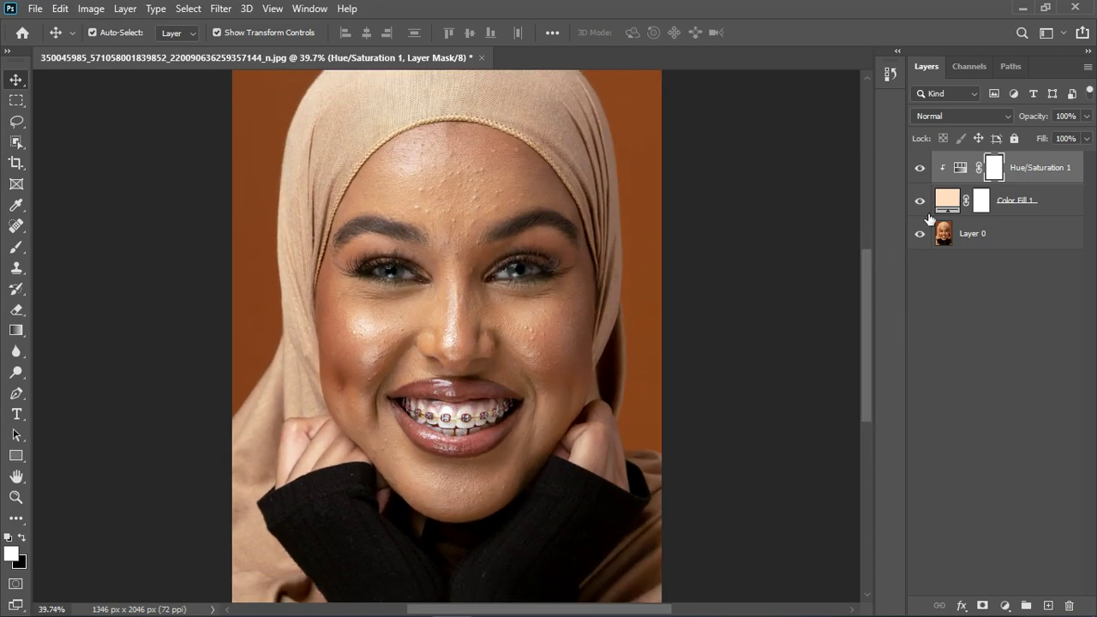
# Group the colour fill layer and its clipped Hue/Saturation layer together.
pyautogui.click(1052, 204)
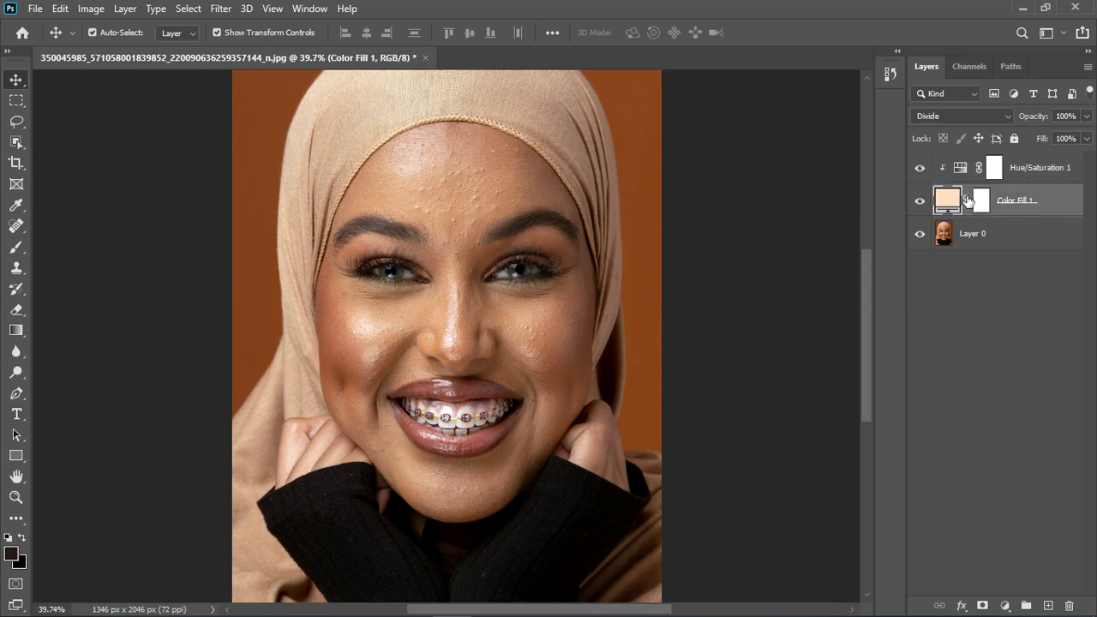
pyautogui.keyDown('ctrl'); pyautogui.click(1059, 177); pyautogui.keyUp('ctrl')
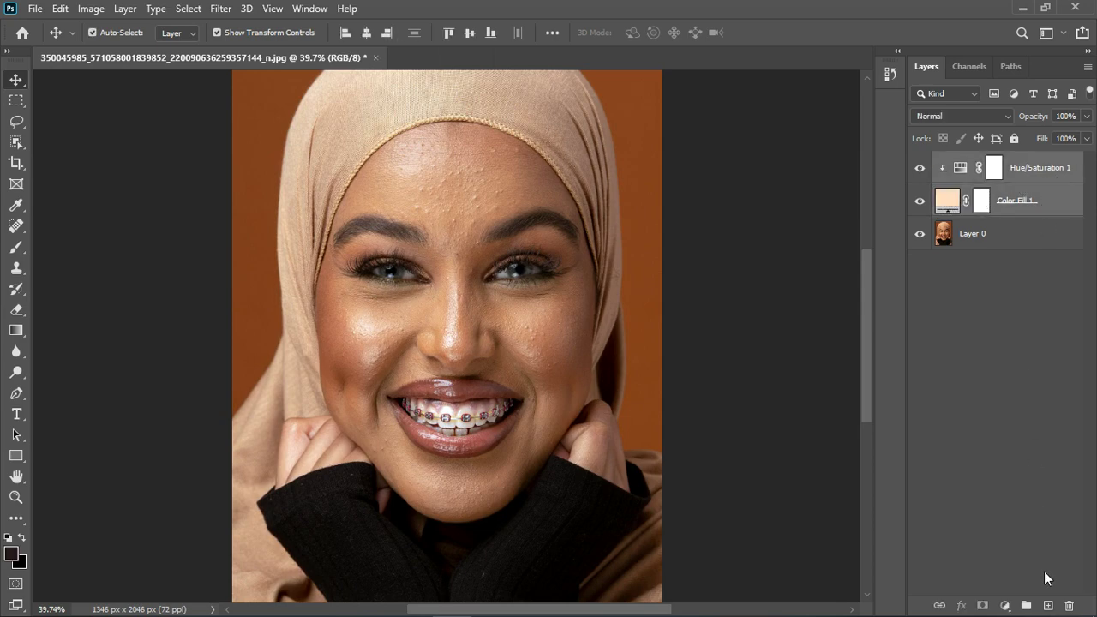
pyautogui.click(1026, 606)
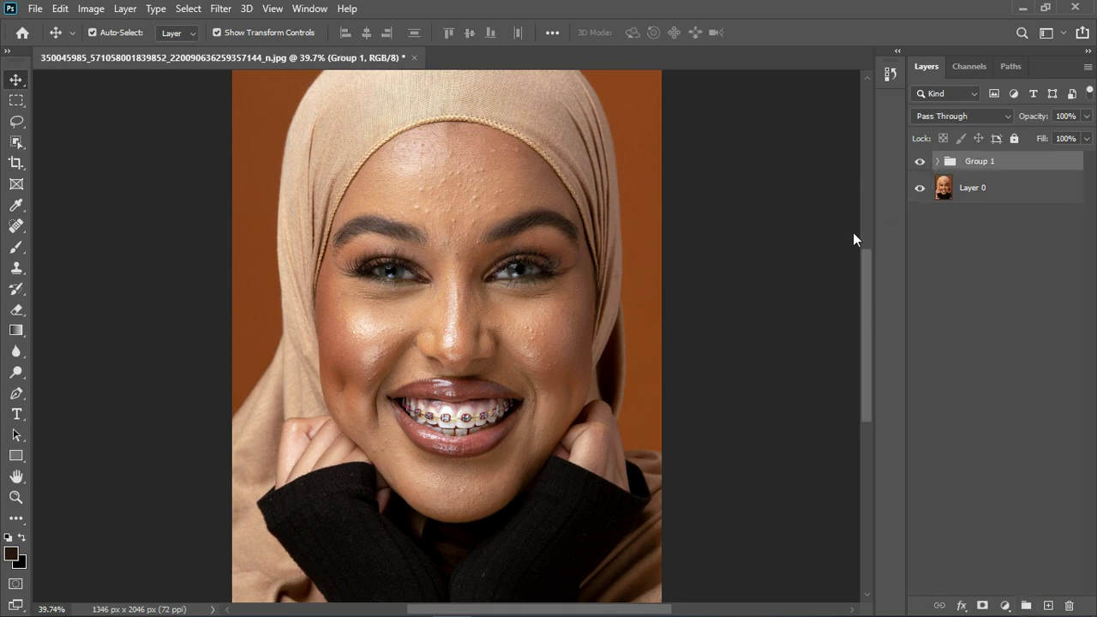
# Add a Hue/Saturation adjustment layer above the teeth correction group.
pyautogui.scroll(5, 446, 317)
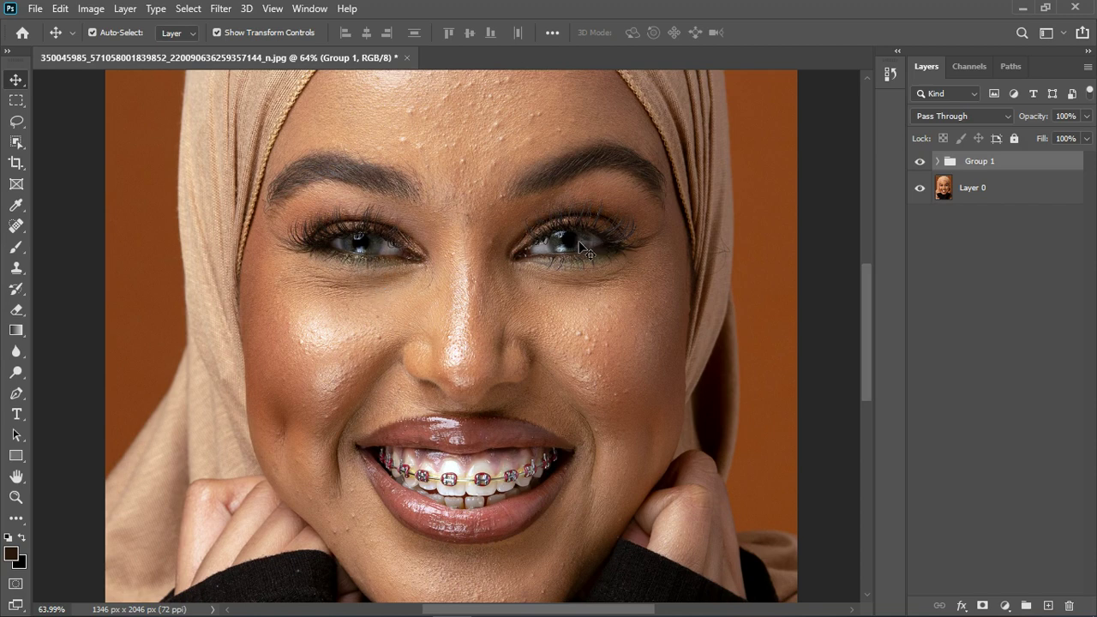
pyautogui.scroll(5, 461, 480)
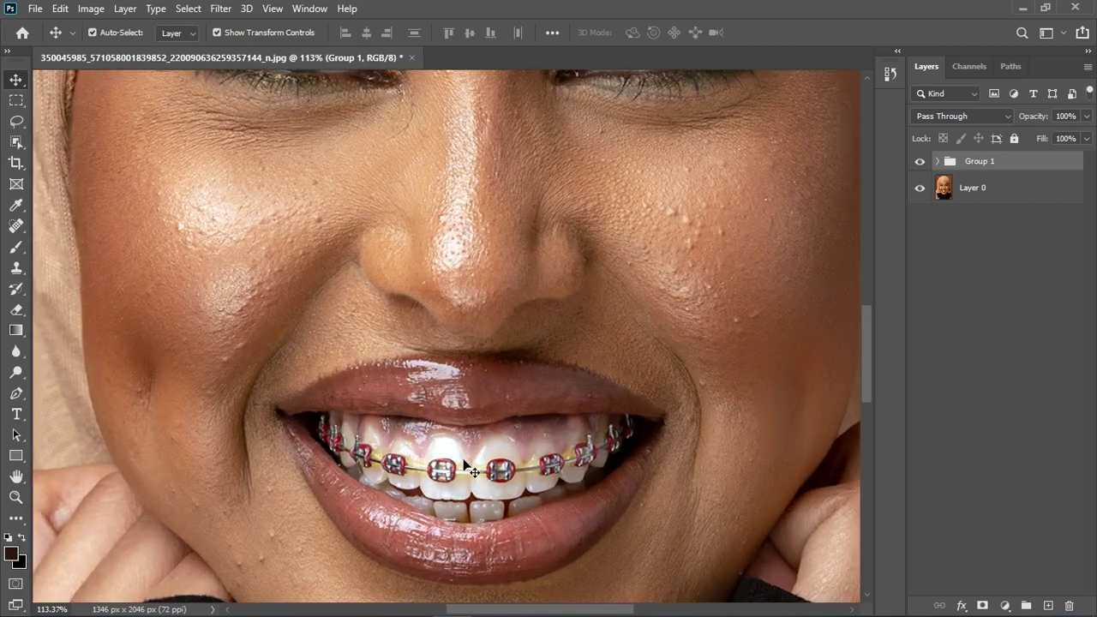
pyautogui.scroll(4, 488, 471)
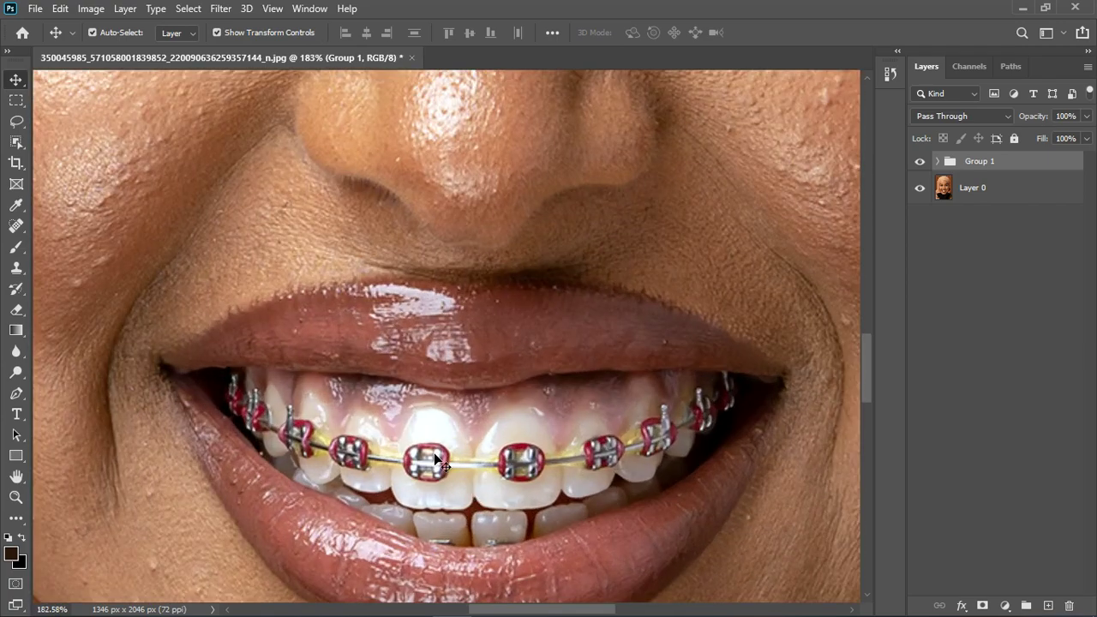
pyautogui.scroll(-10, 494, 473)
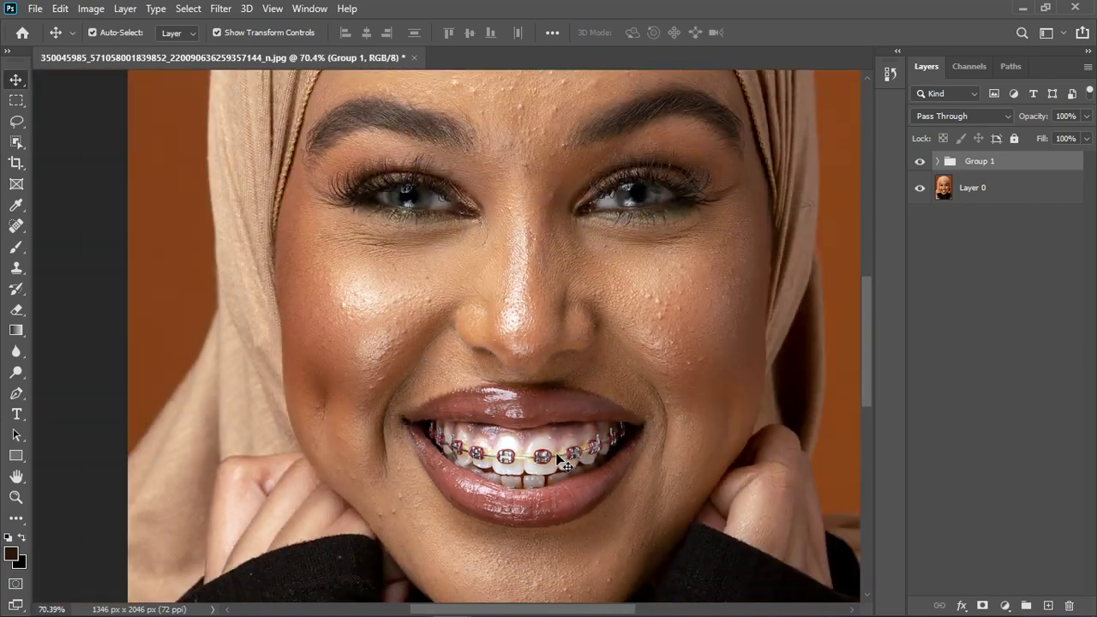
pyautogui.scroll(-4, 553, 473)
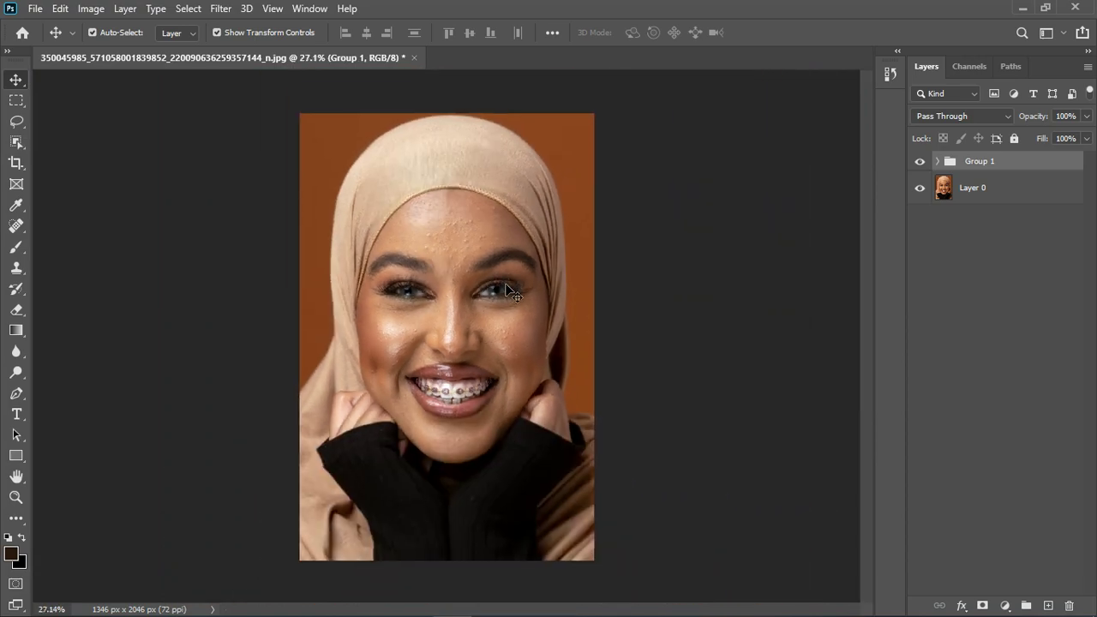
pyautogui.click(1006, 606)
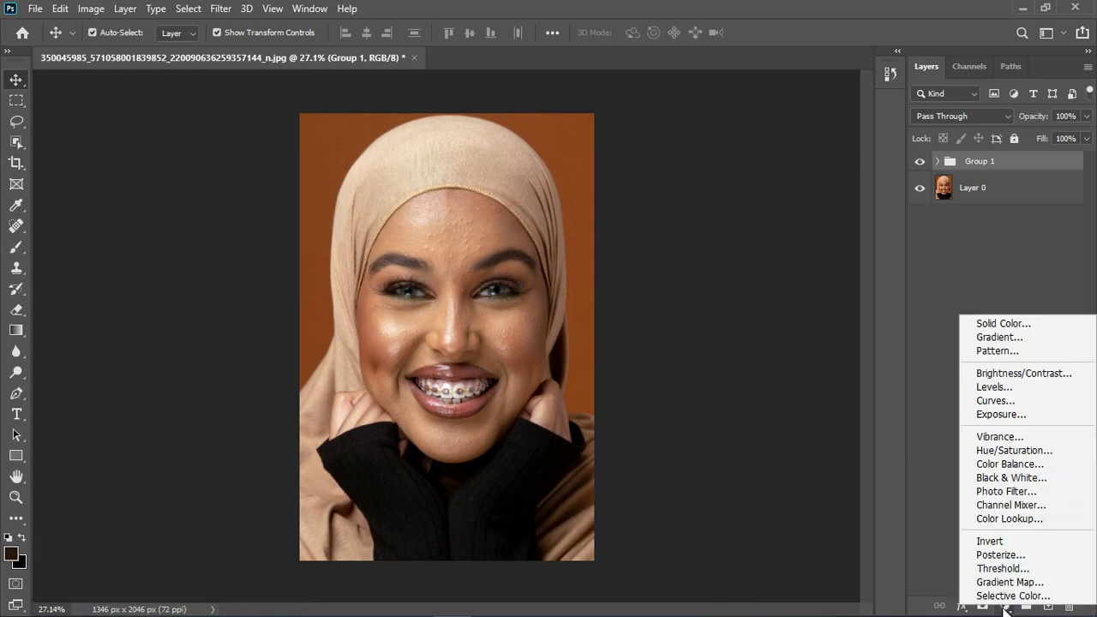
pyautogui.click(990, 449)
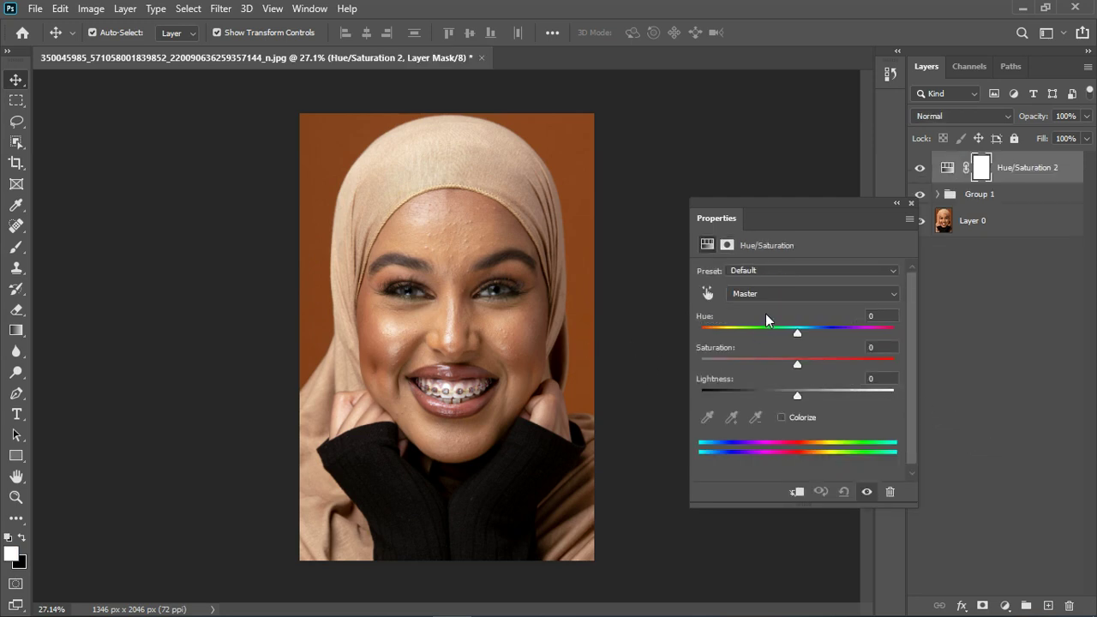
# Set the Saturation of the Yellows range to -98 in the new Hue/Saturation layer and close its settings.
pyautogui.scroll(17, 456, 394)
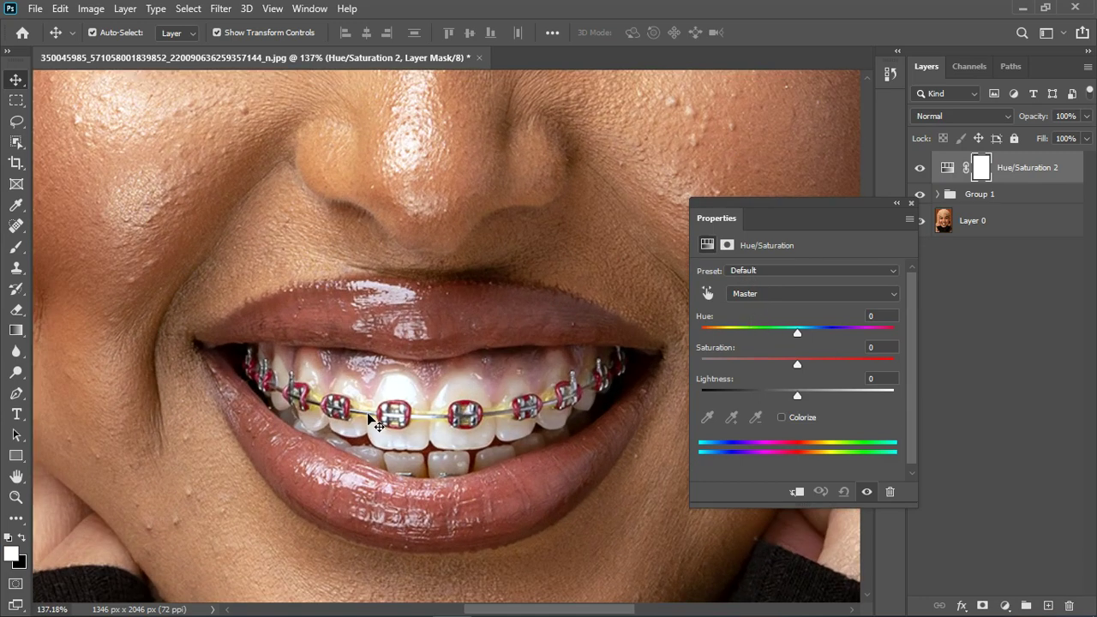
pyautogui.scroll(-1, 445, 426)
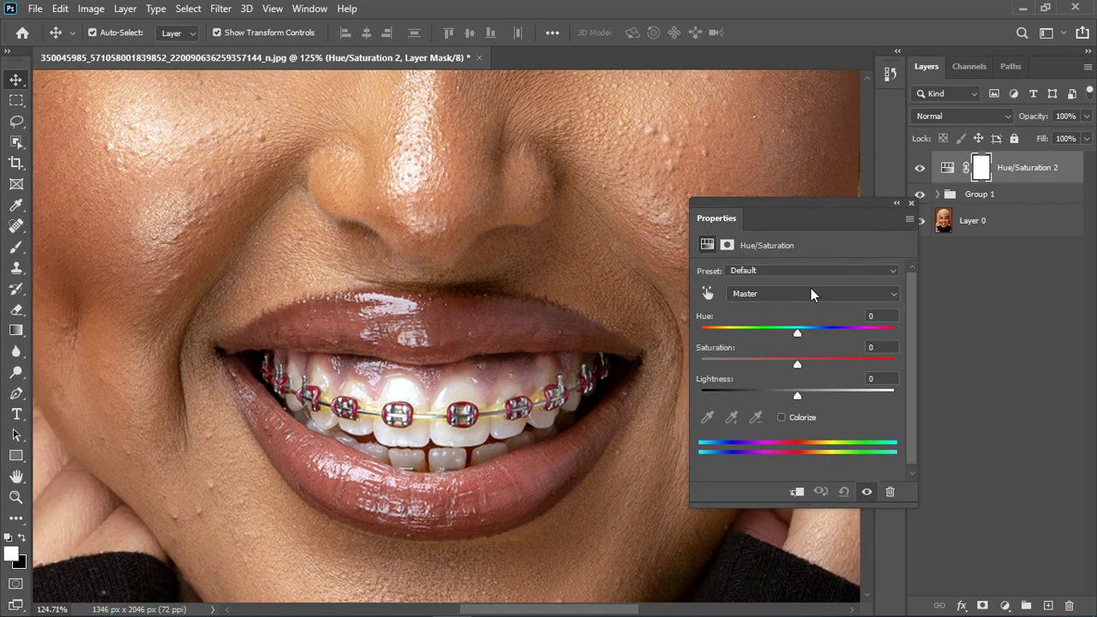
pyautogui.click(809, 291)
pyautogui.click(783, 332)
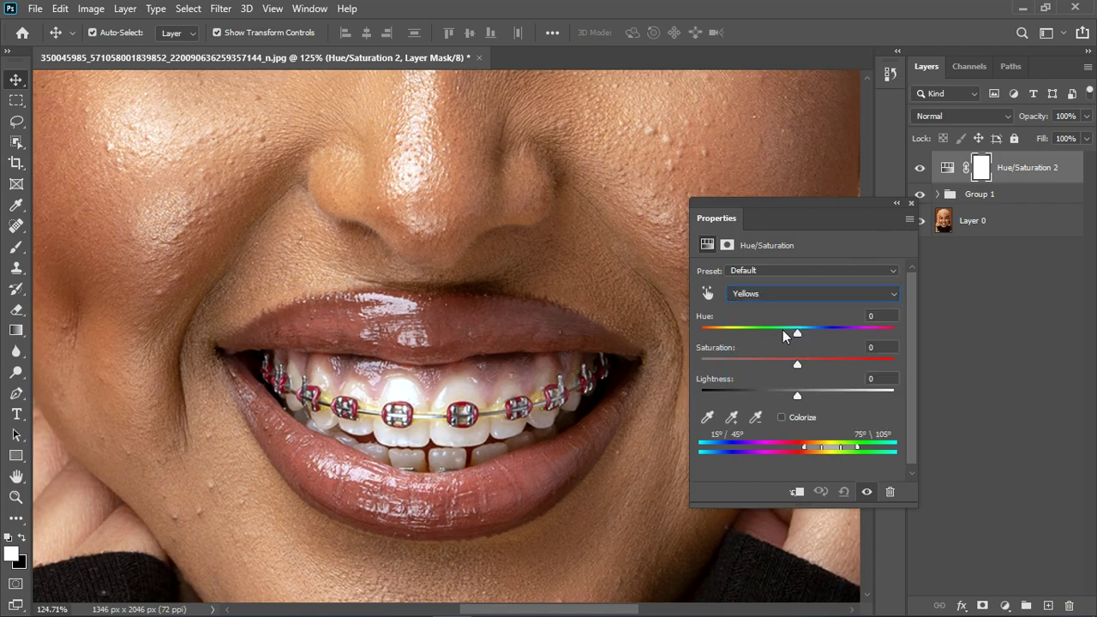
pyautogui.scroll(-1, 786, 326)
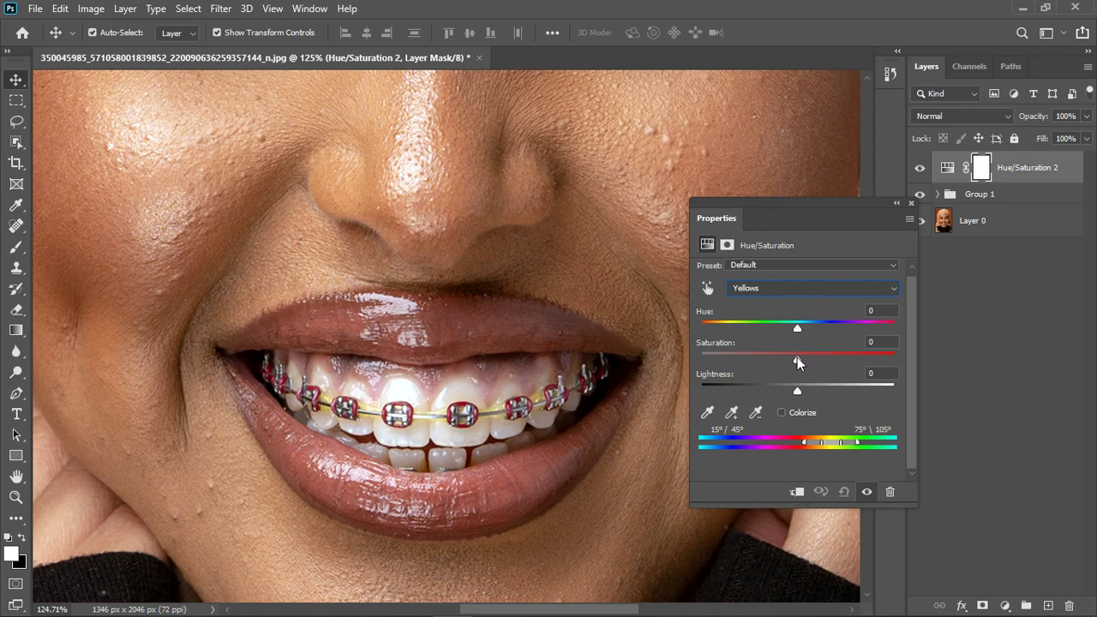
pyautogui.moveTo(797, 360); pyautogui.dragTo(768, 363)
pyautogui.moveTo(768, 364); pyautogui.dragTo(703, 367)
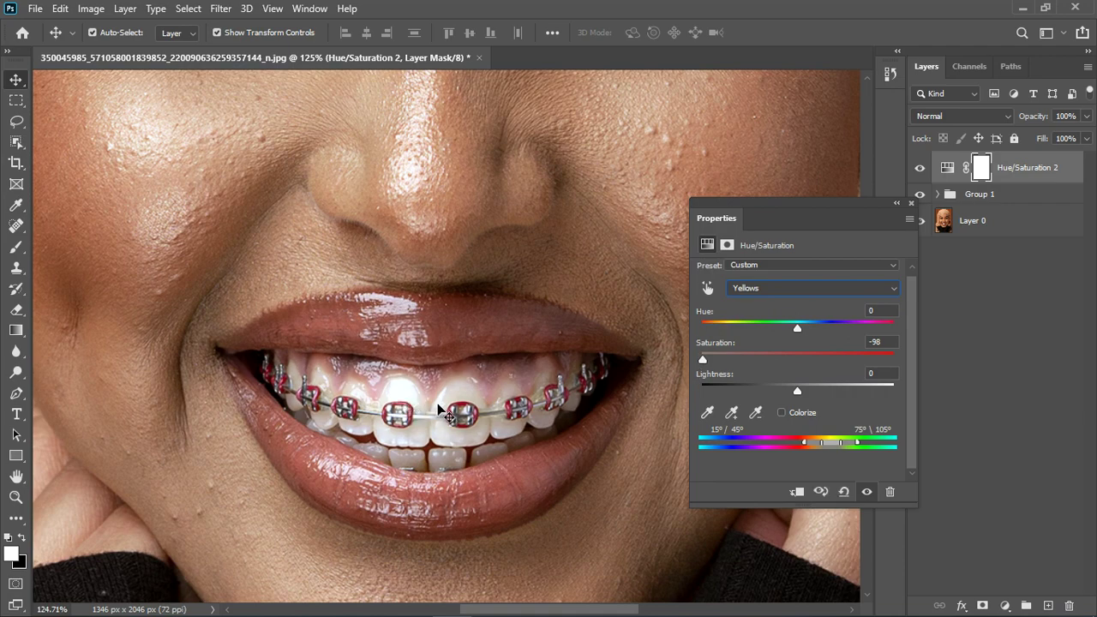
pyautogui.click(911, 204)
# Compare the whole portrait with the yellow desaturation layer hidden and shown.
pyautogui.scroll(-12, 463, 304)
pyautogui.scroll(-1, 487, 304)
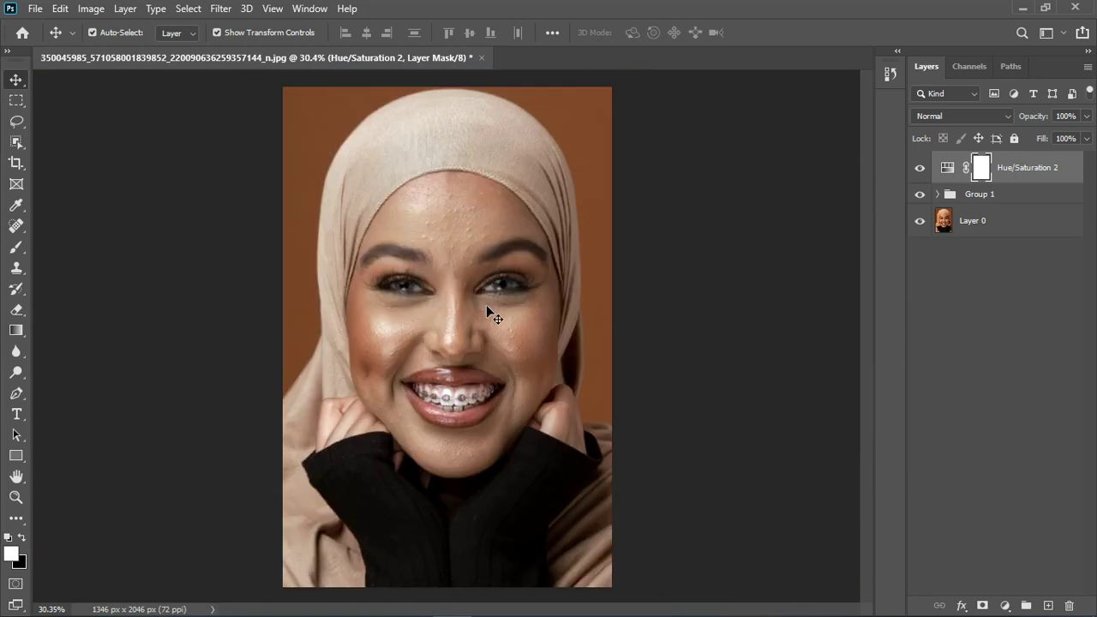
pyautogui.click(925, 169)
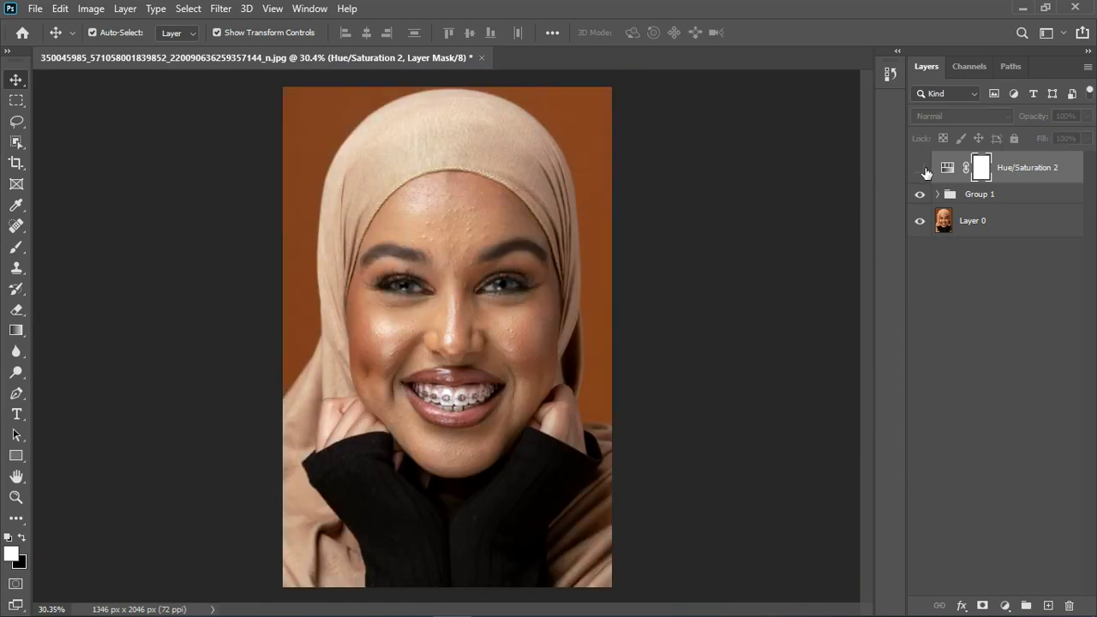
pyautogui.click(922, 170)
pyautogui.click(924, 170)
pyautogui.click(928, 172)
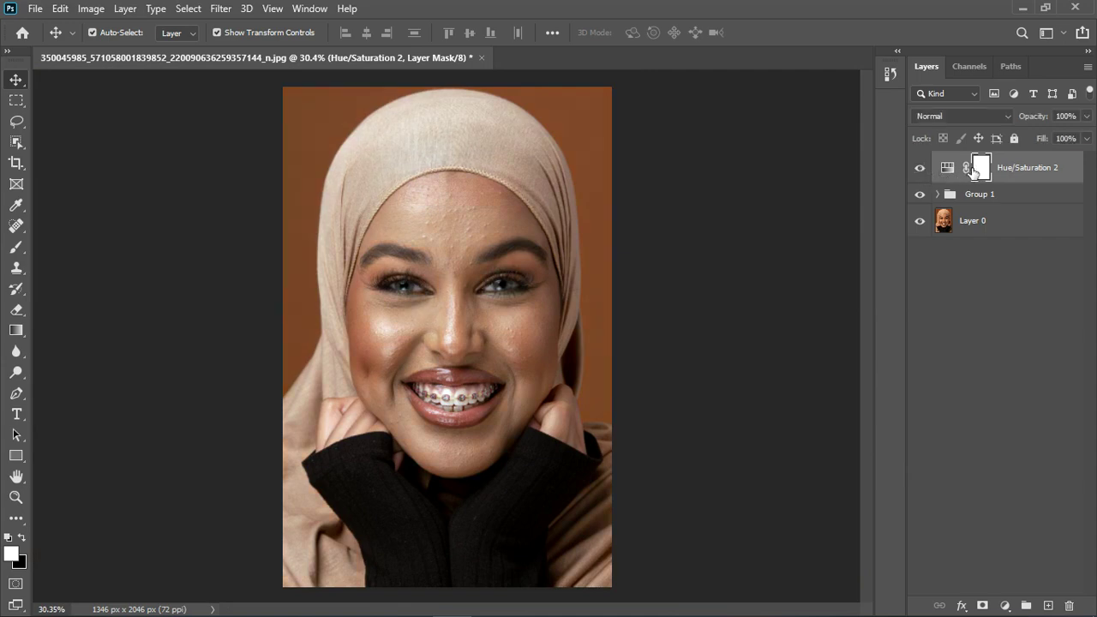
# Invert the Hue/Saturation 2 mask to black and paint white over the teeth and braces wire with a 45 px brush.
pyautogui.hotkey('ctrl', 'i')
pyautogui.click(16, 247)
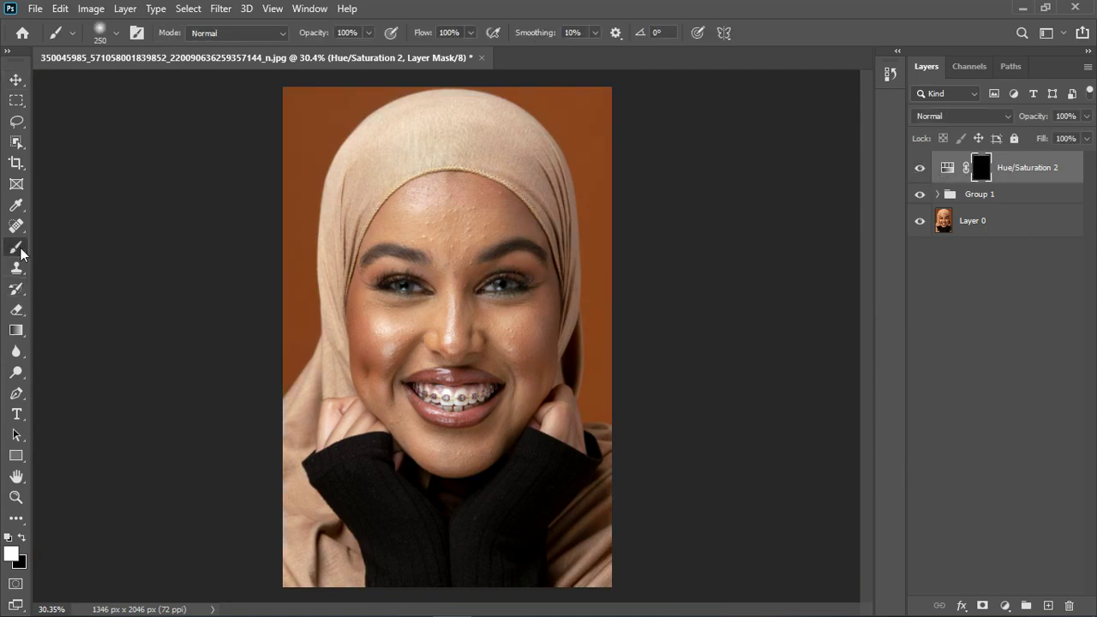
pyautogui.scroll(14, 405, 386)
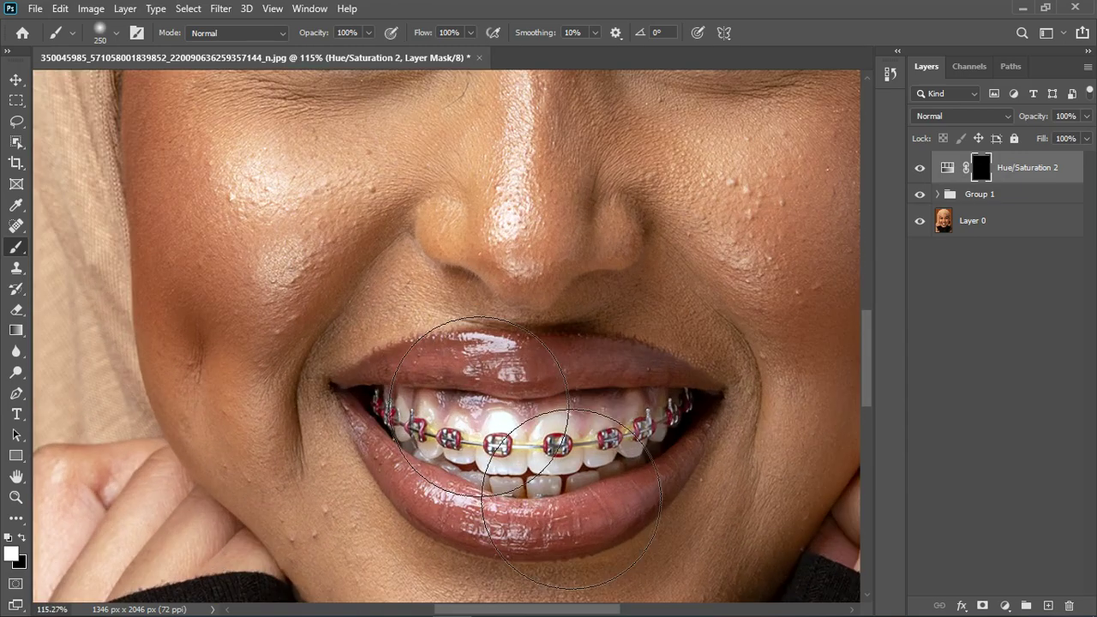
pyautogui.scroll(-1, 486, 404)
pyautogui.scroll(3, 488, 405)
pyautogui.press('[')
pyautogui.press('[')
pyautogui.press('[')
pyautogui.press('[')
pyautogui.press('[')
pyautogui.press('[')
pyautogui.press('[')
pyautogui.press('[')
pyautogui.press('[')
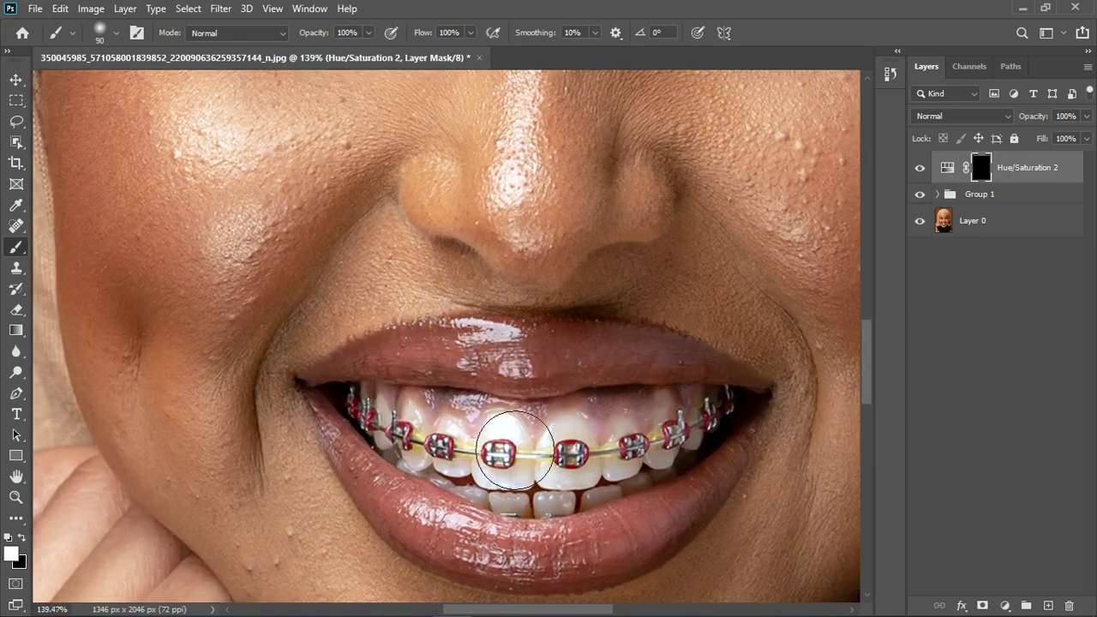
pyautogui.press('[')
pyautogui.press('[')
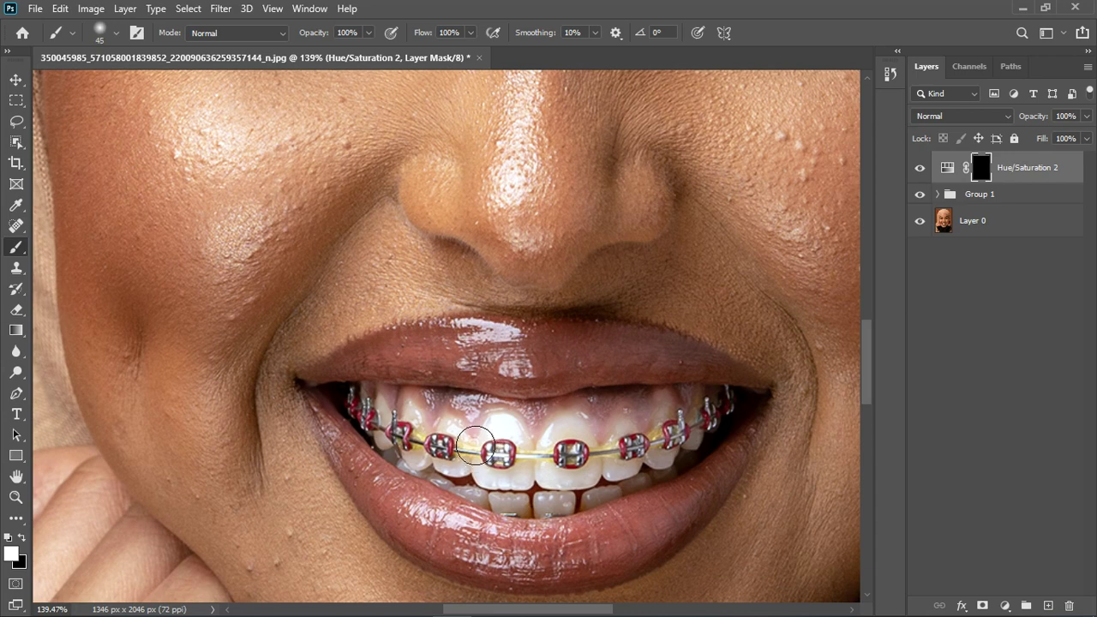
pyautogui.moveTo(478, 452)
pyautogui.mouseDown()
pyautogui.moveTo(485, 485)
pyautogui.moveTo(461, 459)
pyautogui.moveTo(480, 455)
pyautogui.moveTo(556, 483)
pyautogui.moveTo(681, 444)
pyautogui.moveTo(678, 474)
pyautogui.moveTo(699, 432)
pyautogui.moveTo(726, 436)
pyautogui.mouseUp()
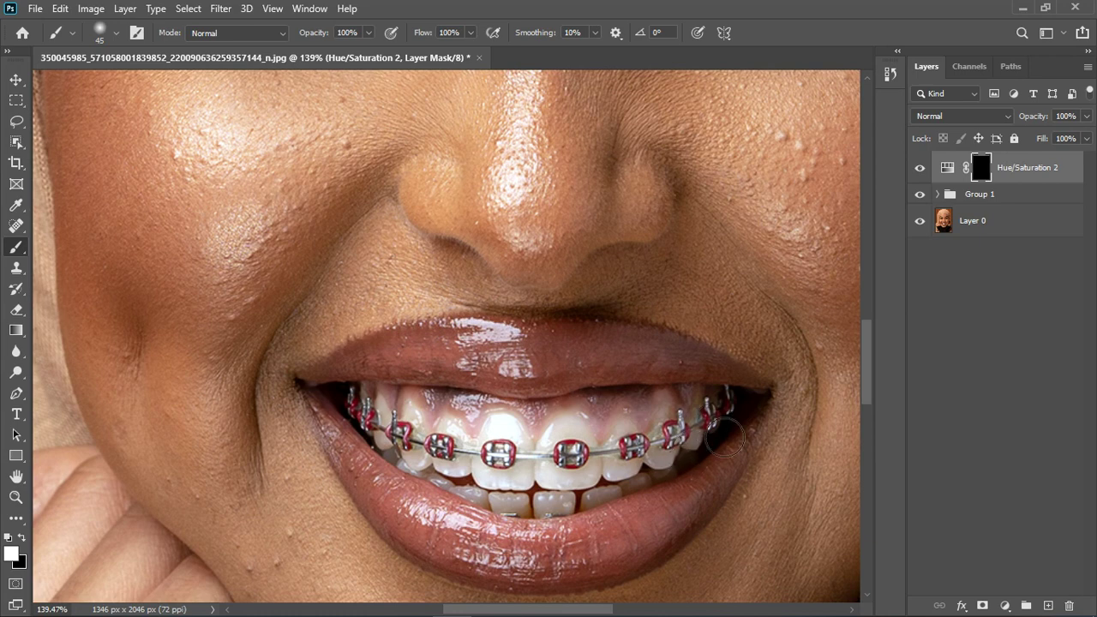
pyautogui.moveTo(569, 503)
pyautogui.mouseDown()
pyautogui.moveTo(575, 513)
pyautogui.moveTo(529, 504)
pyautogui.moveTo(428, 454)
pyautogui.moveTo(487, 473)
pyautogui.moveTo(487, 456)
pyautogui.mouseUp()
pyautogui.moveTo(504, 468)
pyautogui.mouseDown()
pyautogui.moveTo(513, 454)
pyautogui.moveTo(468, 465)
pyautogui.moveTo(556, 487)
pyautogui.mouseUp()
# Examine the corrected teeth, the eyes and the overall portrait at different magnifications.
pyautogui.scroll(-4, 548, 475)
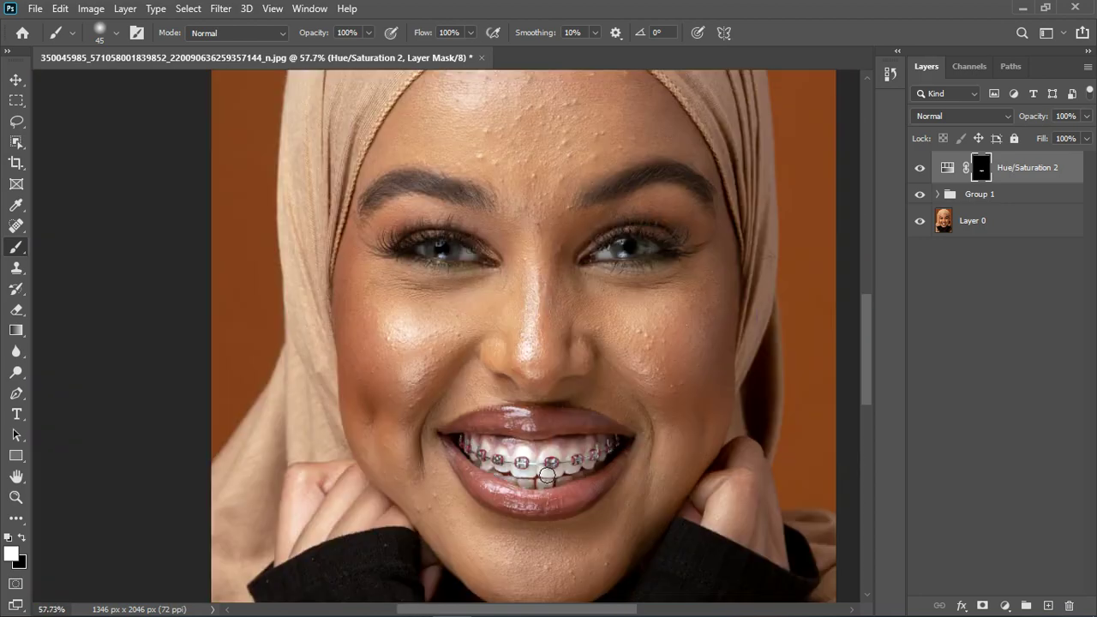
pyautogui.scroll(4, 473, 348)
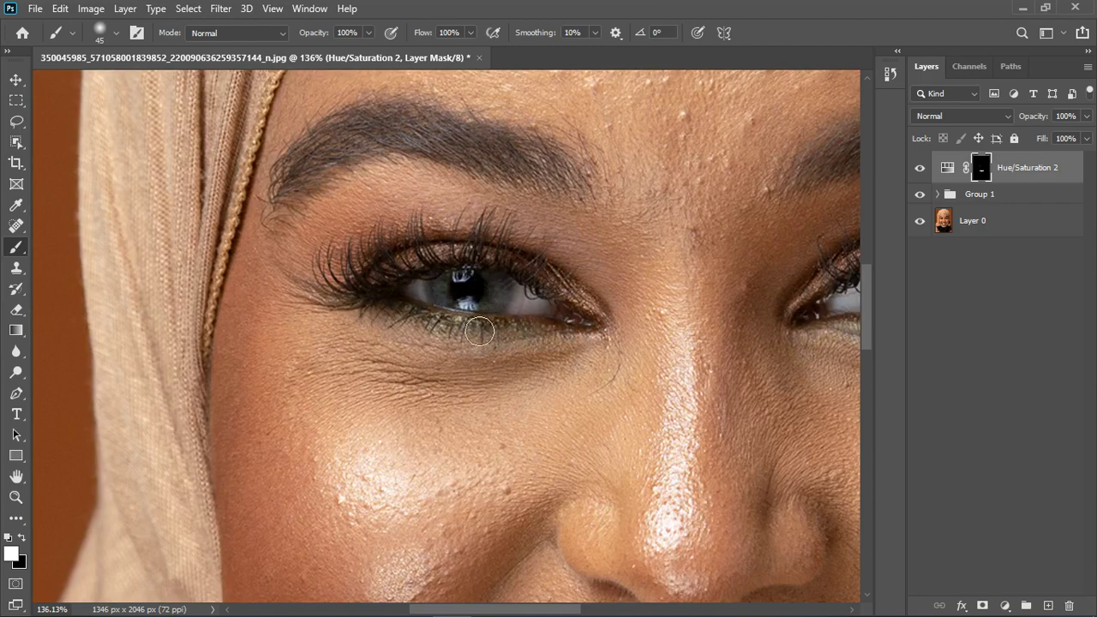
pyautogui.scroll(-1, 465, 322)
pyautogui.scroll(-2, 773, 315)
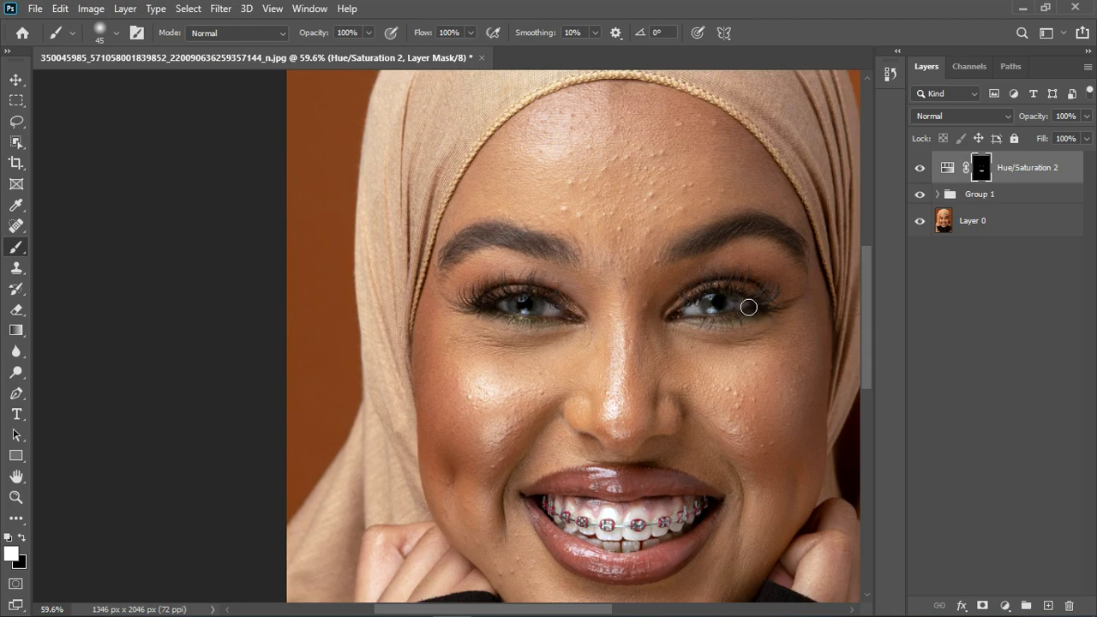
pyautogui.scroll(-2, 611, 332)
pyautogui.scroll(-1, 635, 336)
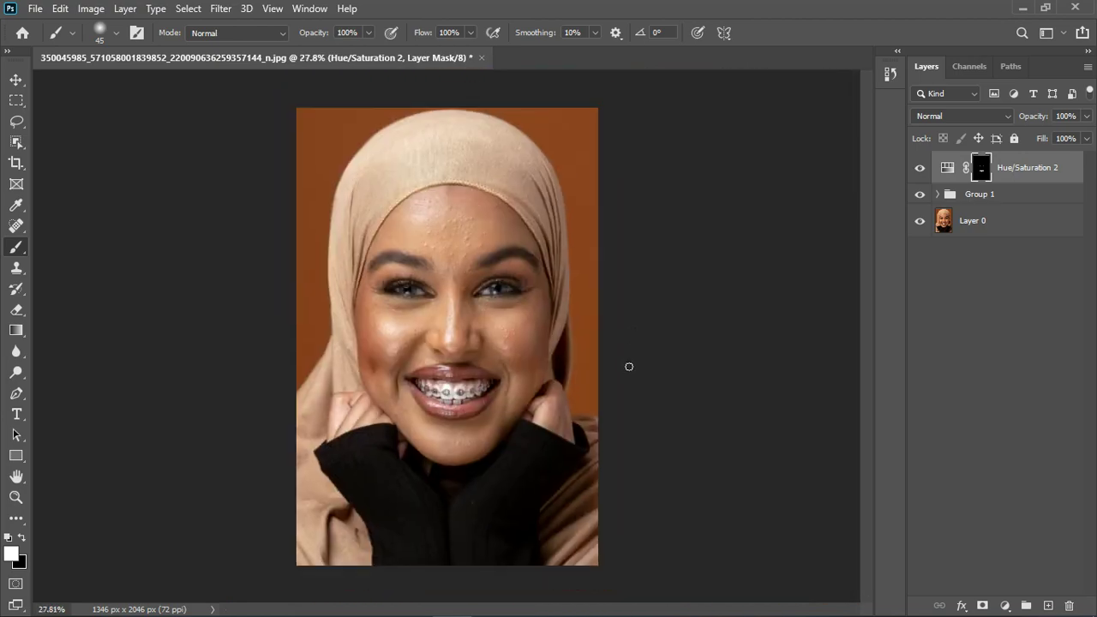
pyautogui.scroll(3, 450, 390)
pyautogui.scroll(-1, 531, 386)
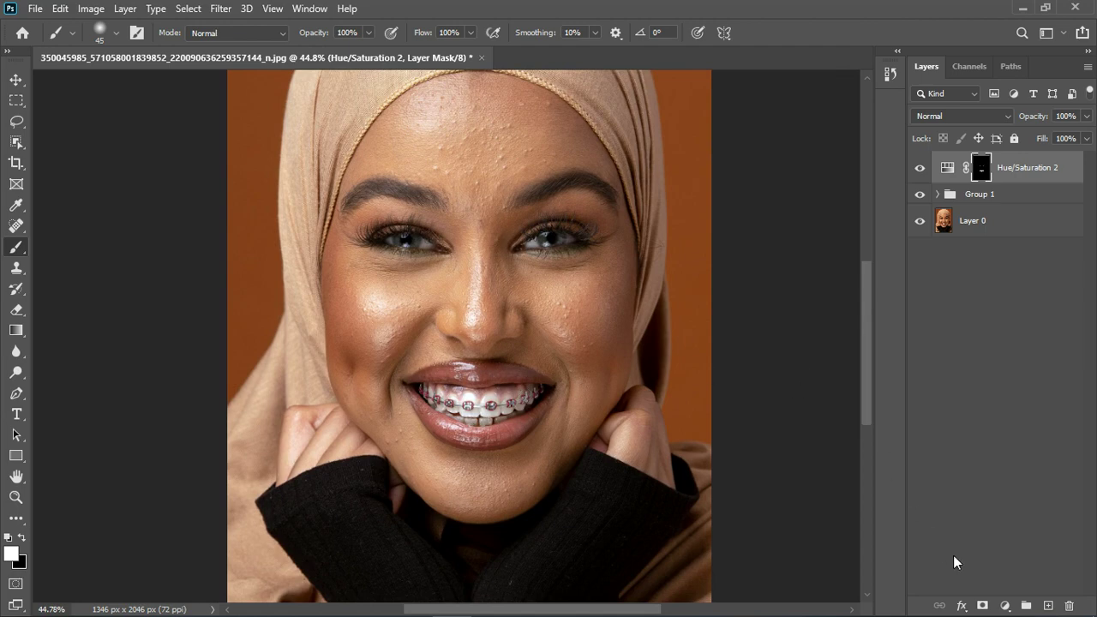
# Add a Black & White adjustment layer on top with default settings and invert its mask to black.
pyautogui.click(1005, 606)
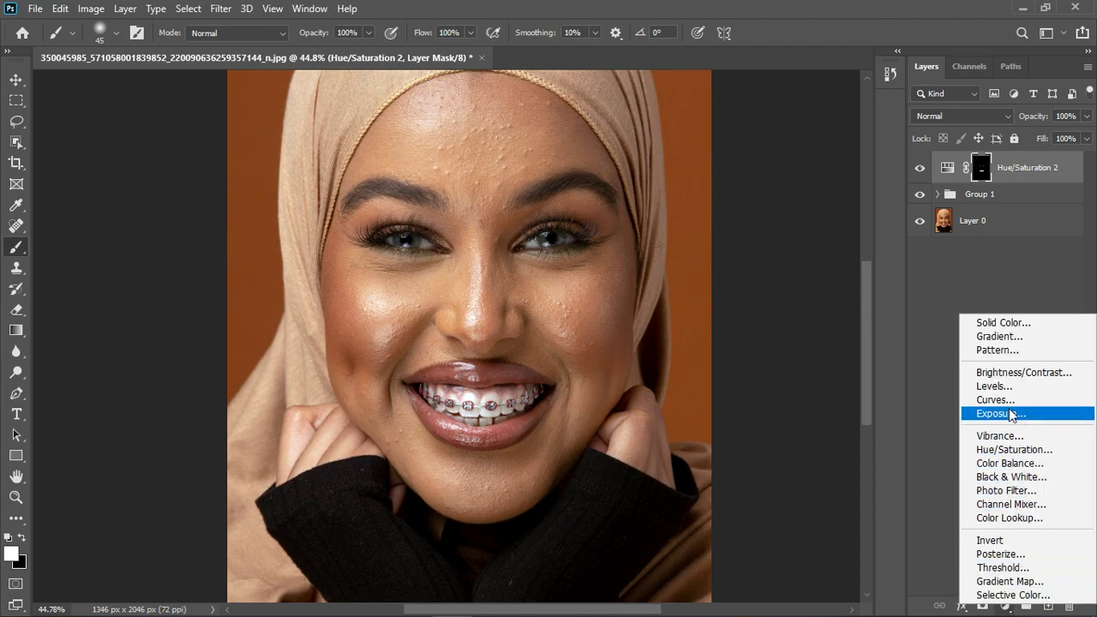
pyautogui.click(1026, 477)
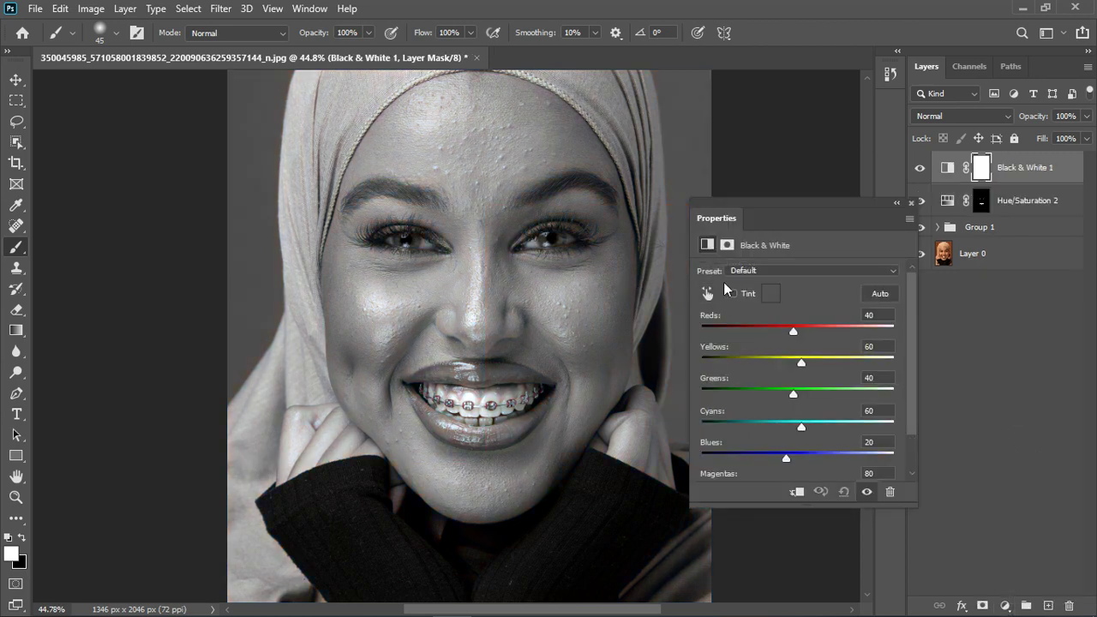
pyautogui.click(912, 203)
pyautogui.hotkey('ctrl', 'i')
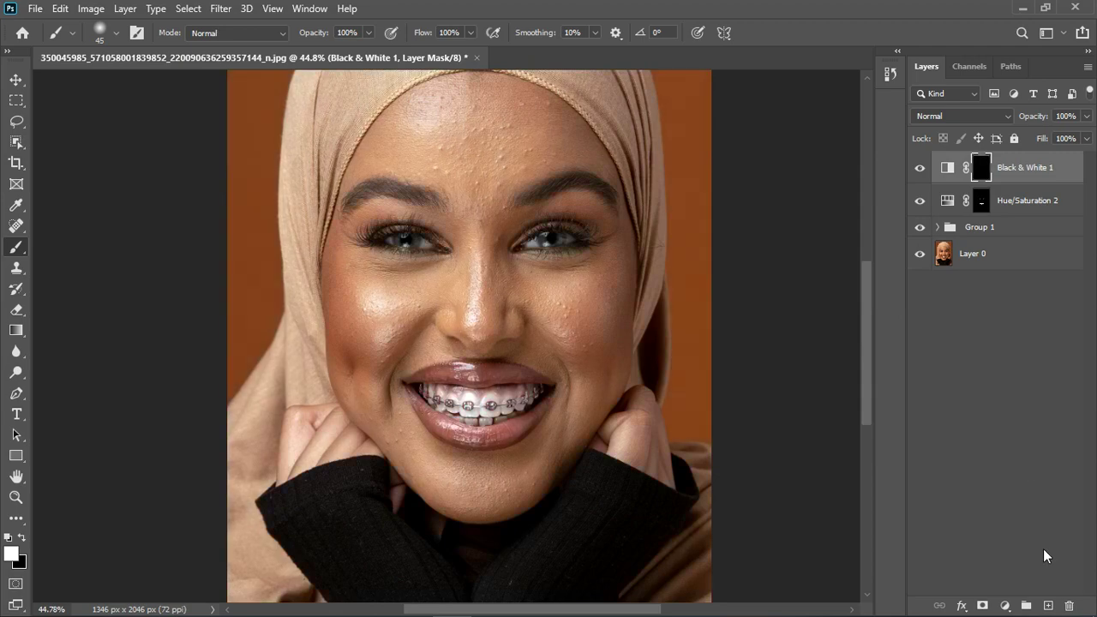
# Paint white on the Black & White mask over a front tooth's bracket and the lower teeth with a 25 px brush.
pyautogui.scroll(6, 472, 383)
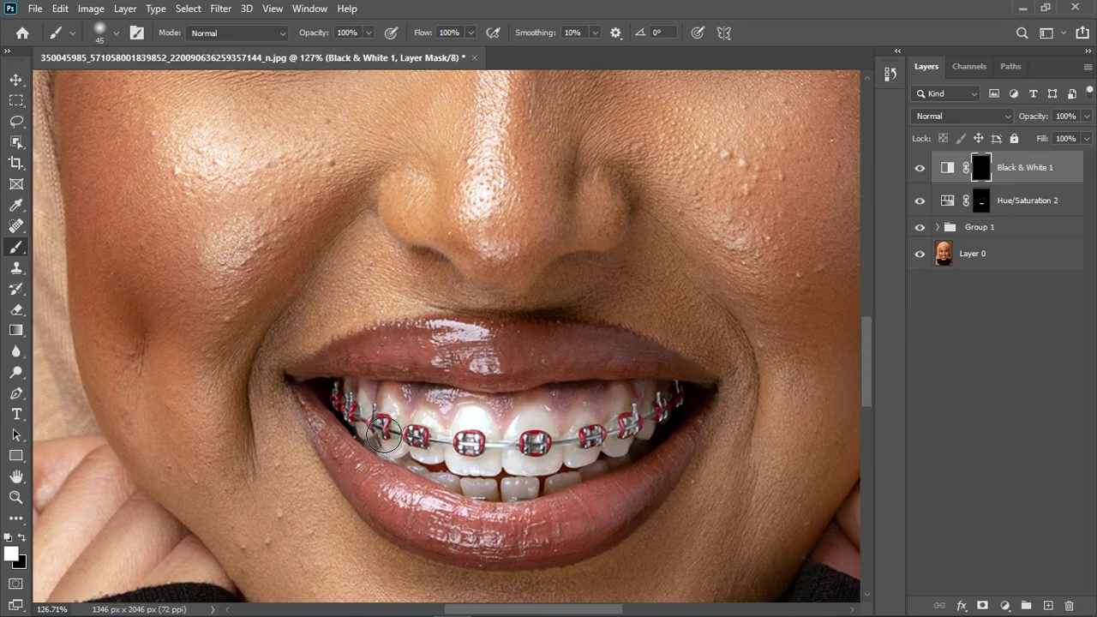
pyautogui.press('[')
pyautogui.press('[')
pyautogui.press('[')
pyautogui.press('[')
pyautogui.scroll(5, 386, 437)
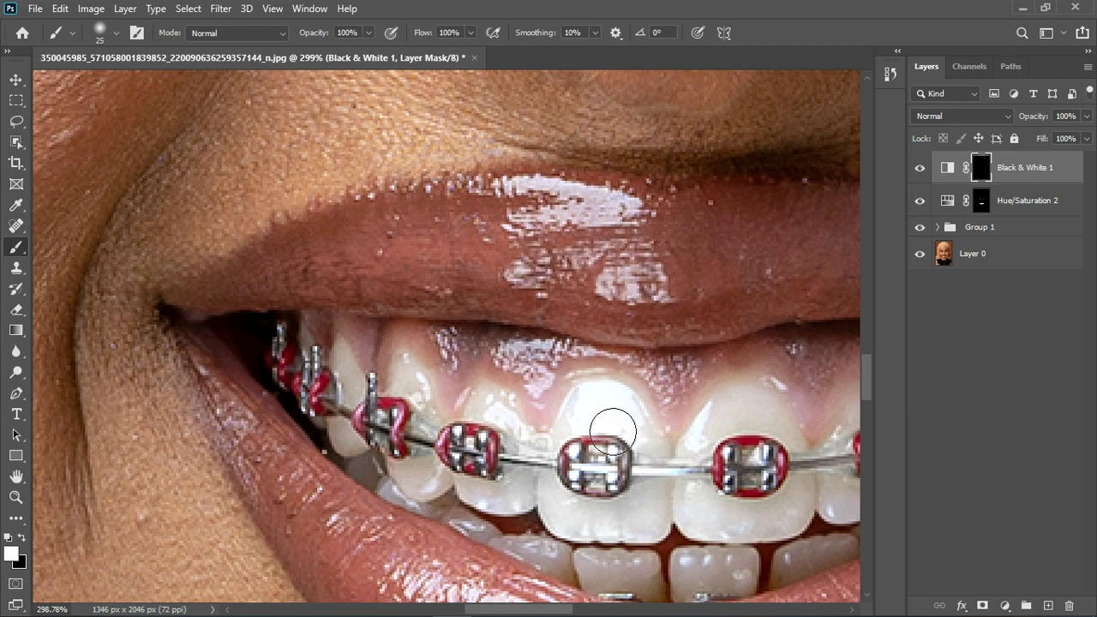
pyautogui.moveTo(667, 528); pyautogui.dragTo(554, 557)
# Reduce the brush to 9 px and continue painting the Black & White mask over the remaining lower teeth, upper teeth edges and brackets.
pyautogui.press('[')
pyautogui.press('[')
pyautogui.press('[')
pyautogui.press('[')
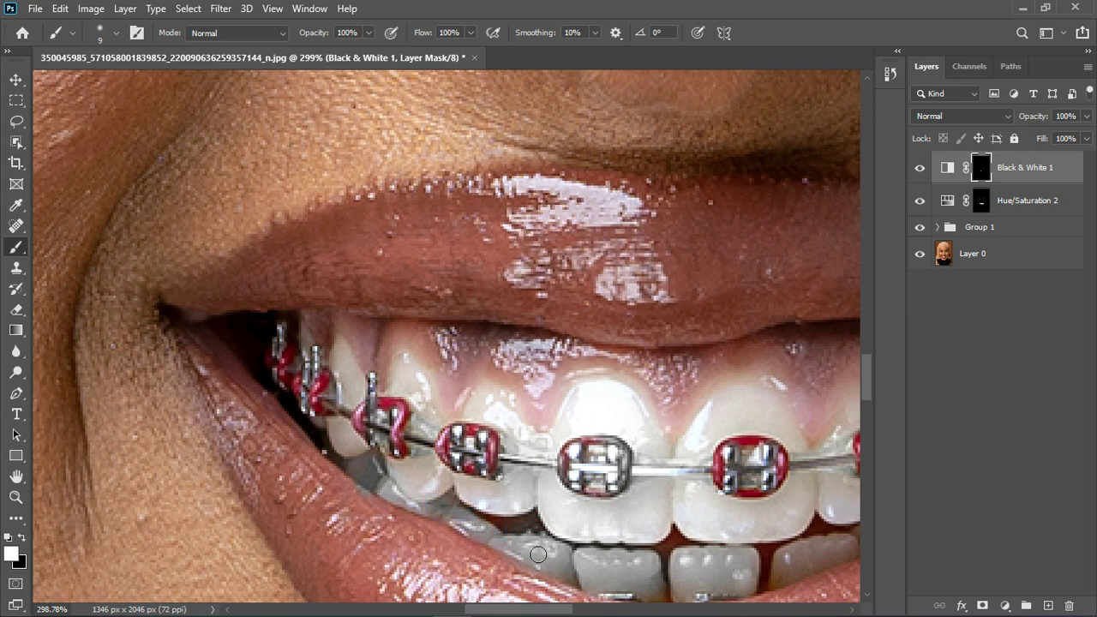
pyautogui.moveTo(775, 560)
pyautogui.mouseDown()
pyautogui.moveTo(790, 591)
pyautogui.moveTo(813, 563)
pyautogui.mouseUp()
pyautogui.scroll(-2, 567, 437)
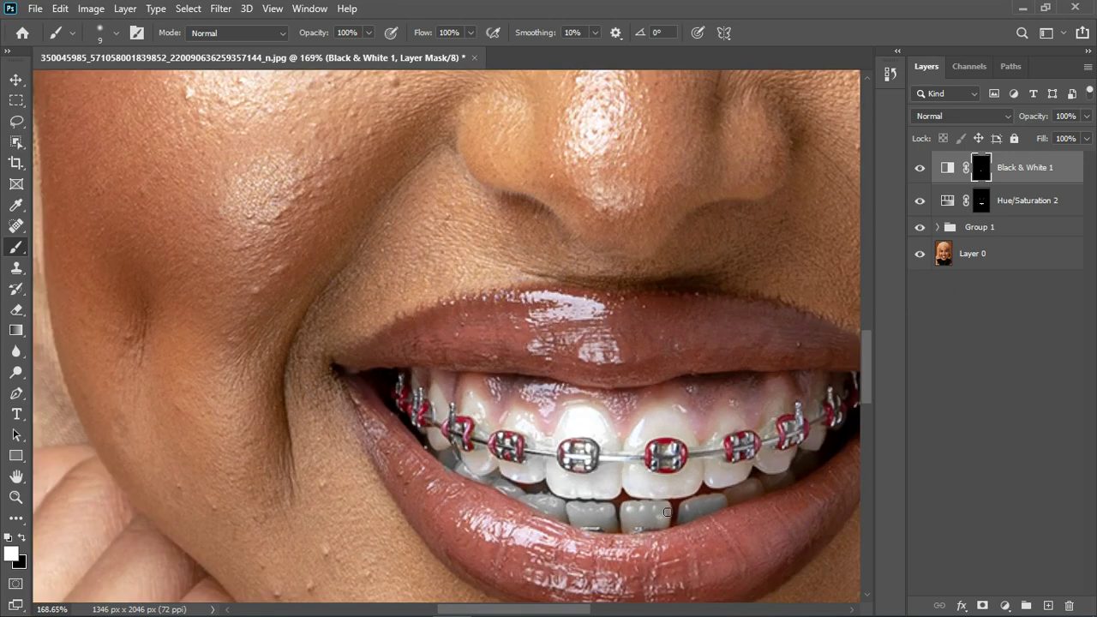
pyautogui.scroll(1, 654, 520)
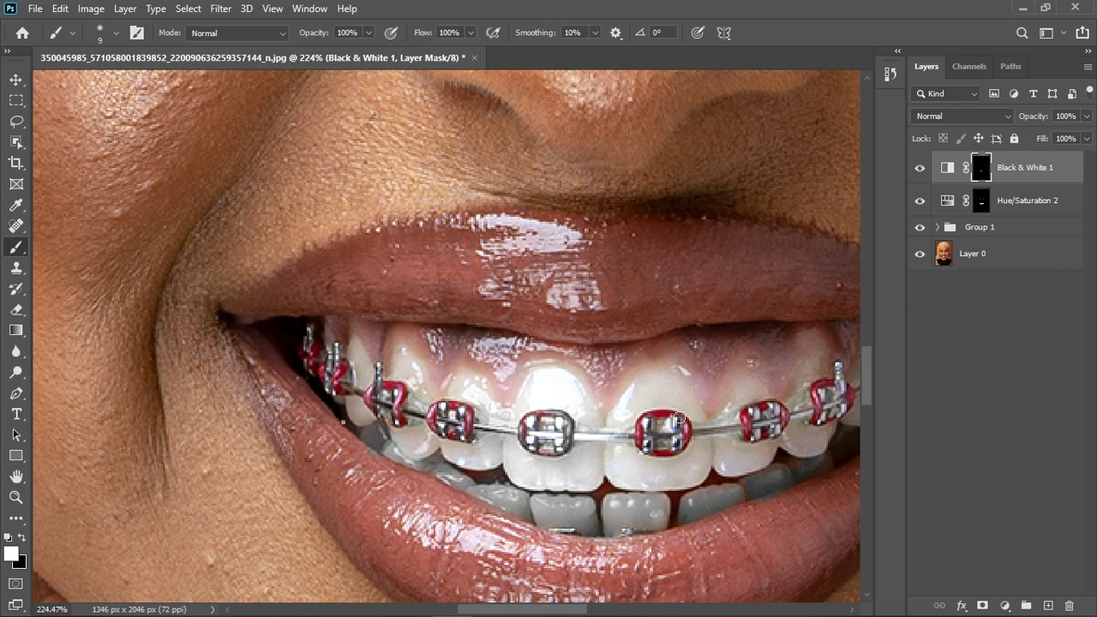
pyautogui.scroll(1, 677, 418)
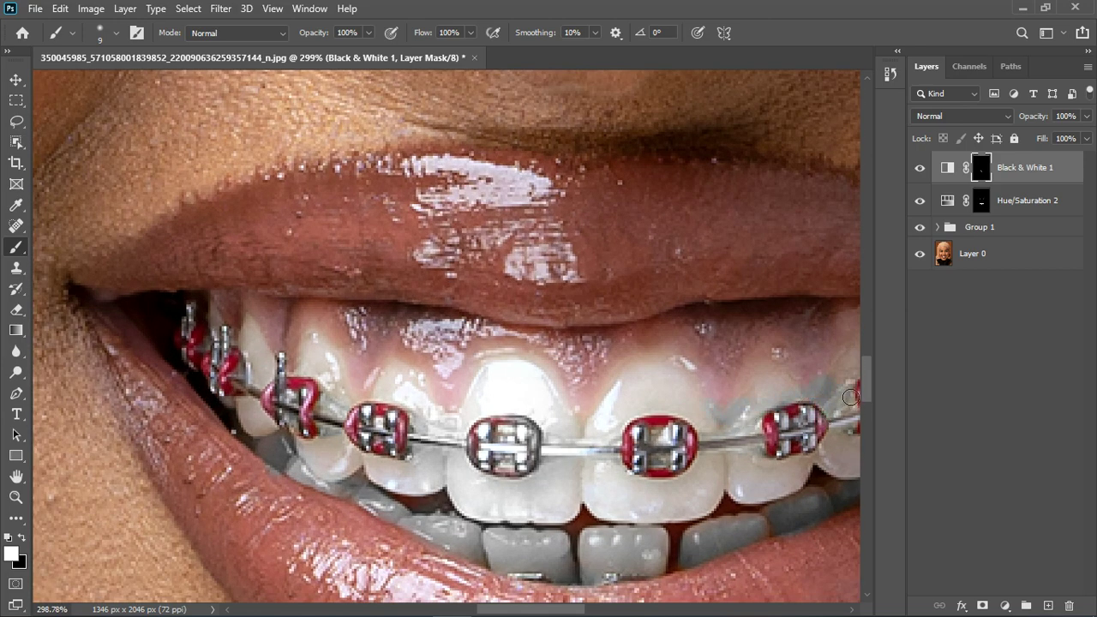
pyautogui.scroll(-5, 418, 418)
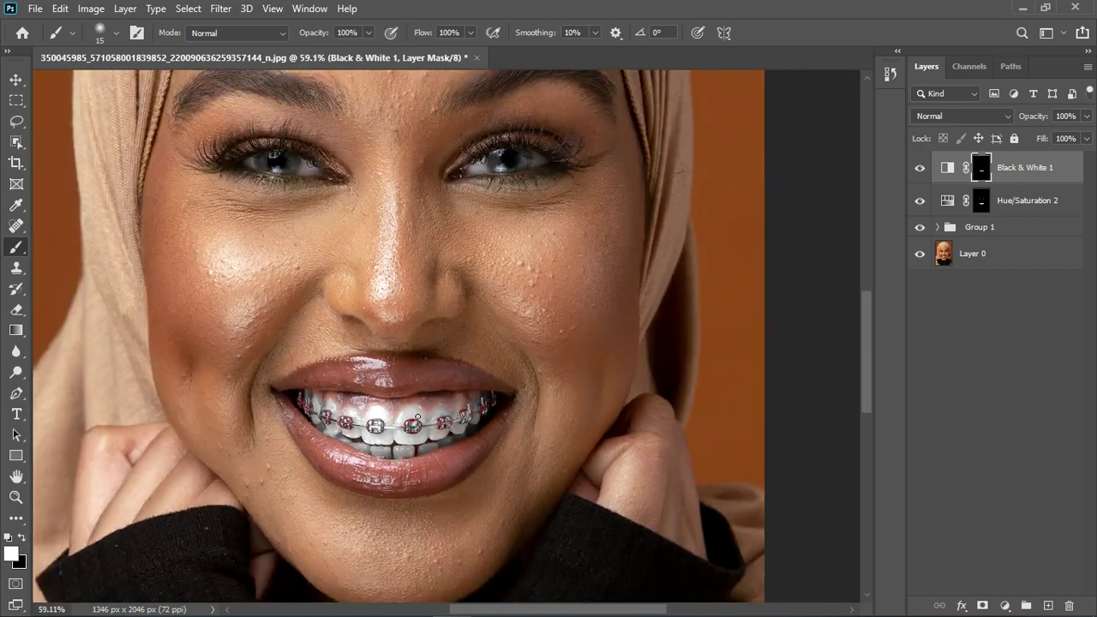
# Examine the skin around both eyes up close and the full face to check for remaining colour problems.
pyautogui.scroll(-1, 418, 418)
pyautogui.scroll(4, 417, 412)
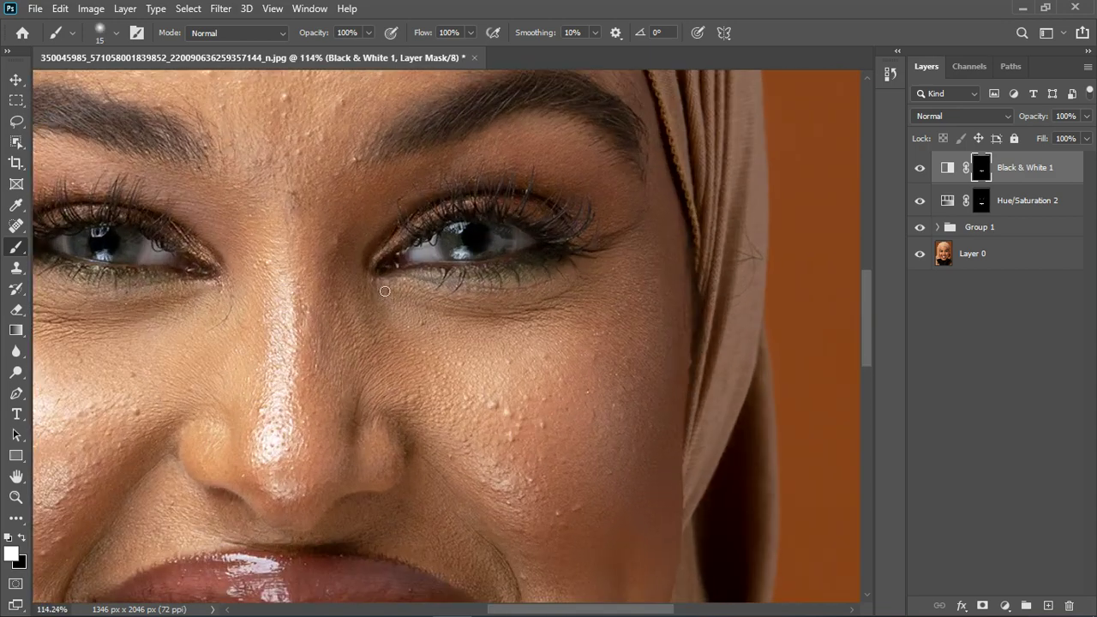
pyautogui.press(']')
pyautogui.press(']')
pyautogui.press('x')
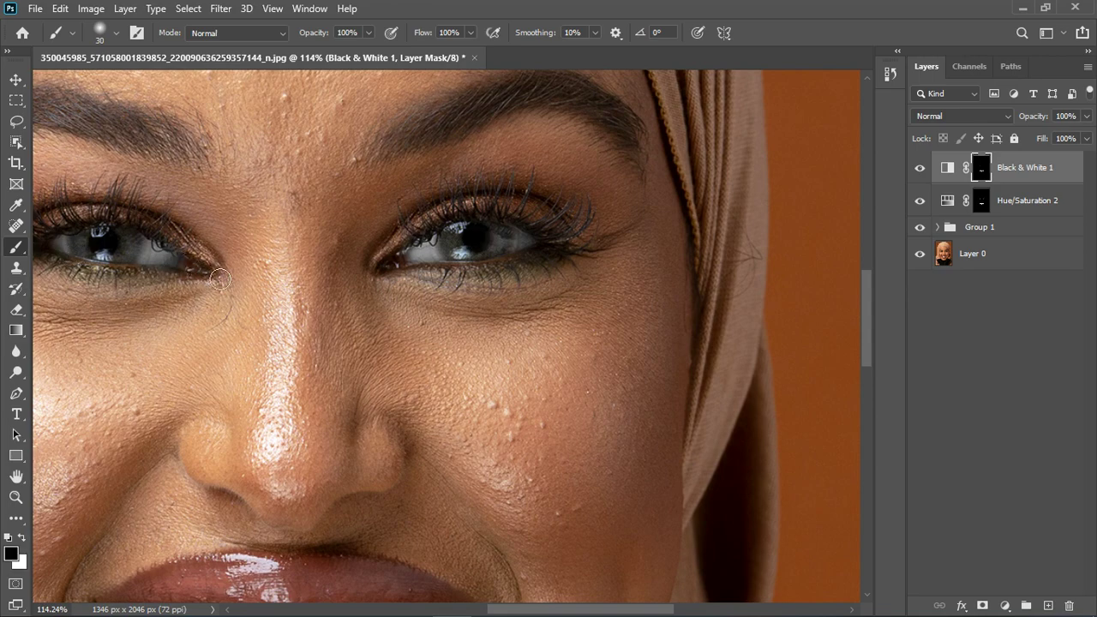
pyautogui.scroll(-6, 413, 245)
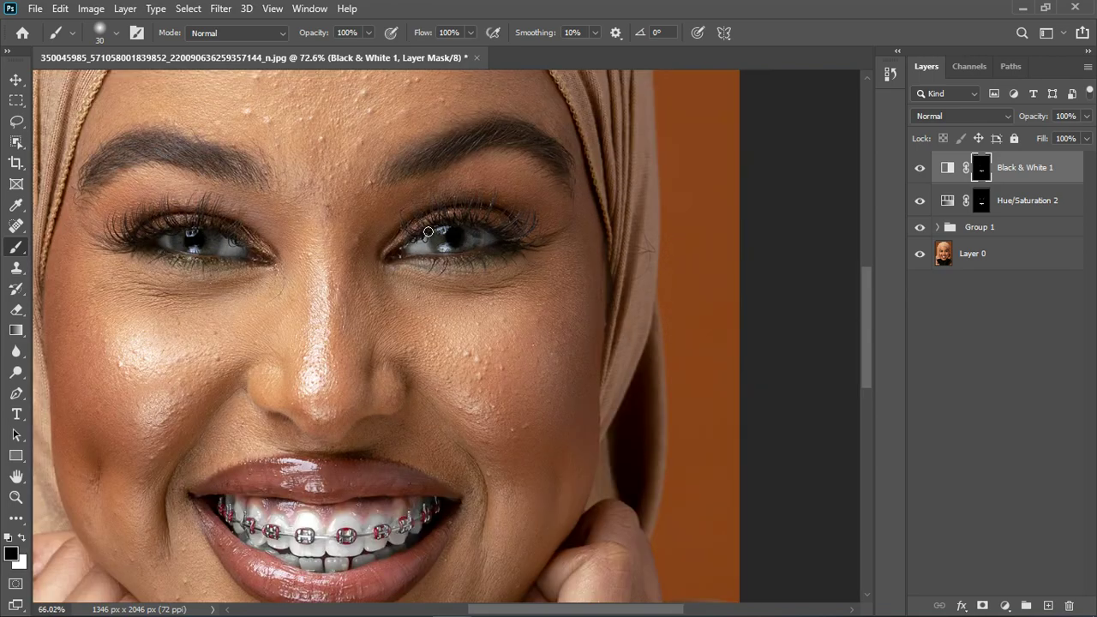
pyautogui.scroll(-3, 408, 256)
pyautogui.scroll(3, 464, 401)
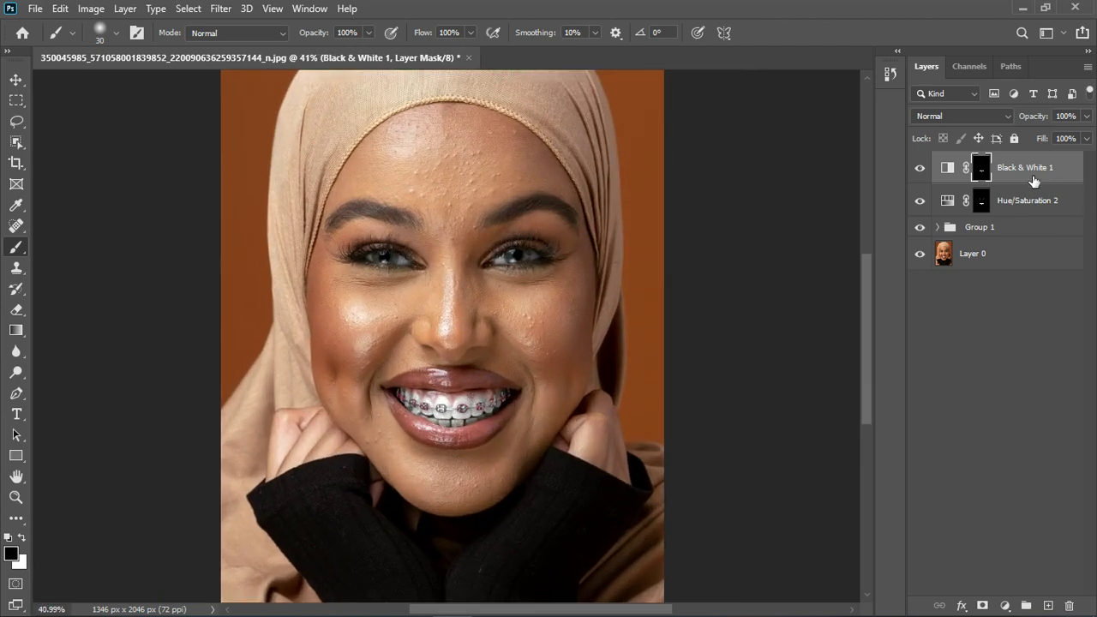
# Review the Black & White adjustment's settings and lower the layer's opacity to 72%.
pyautogui.doubleClick(951, 171)
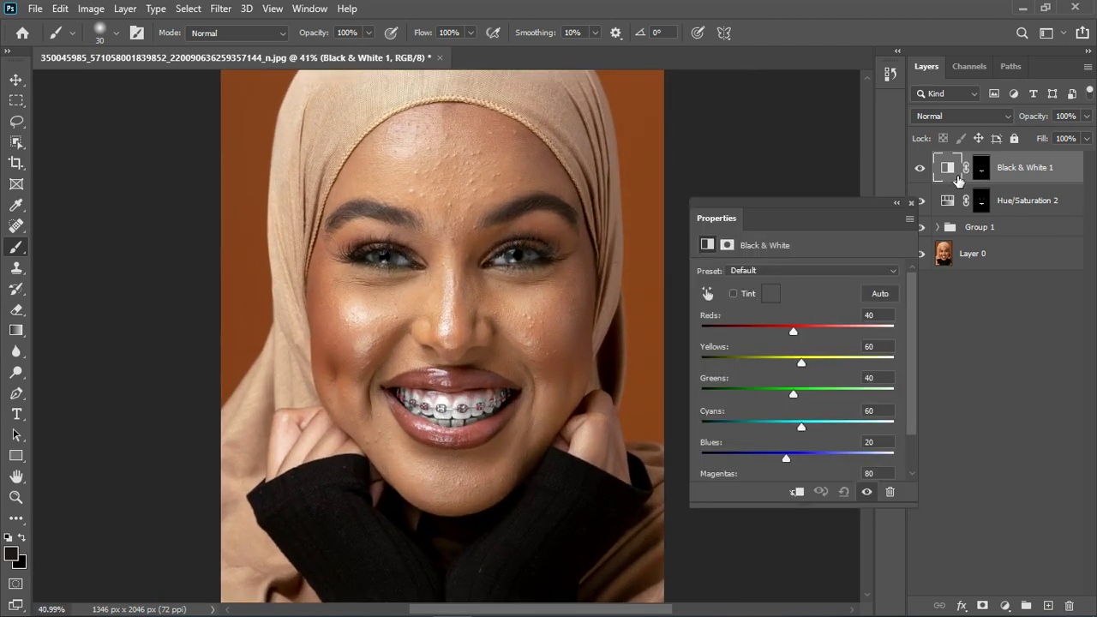
pyautogui.moveTo(797, 366); pyautogui.dragTo(785, 334)
pyautogui.click(912, 204)
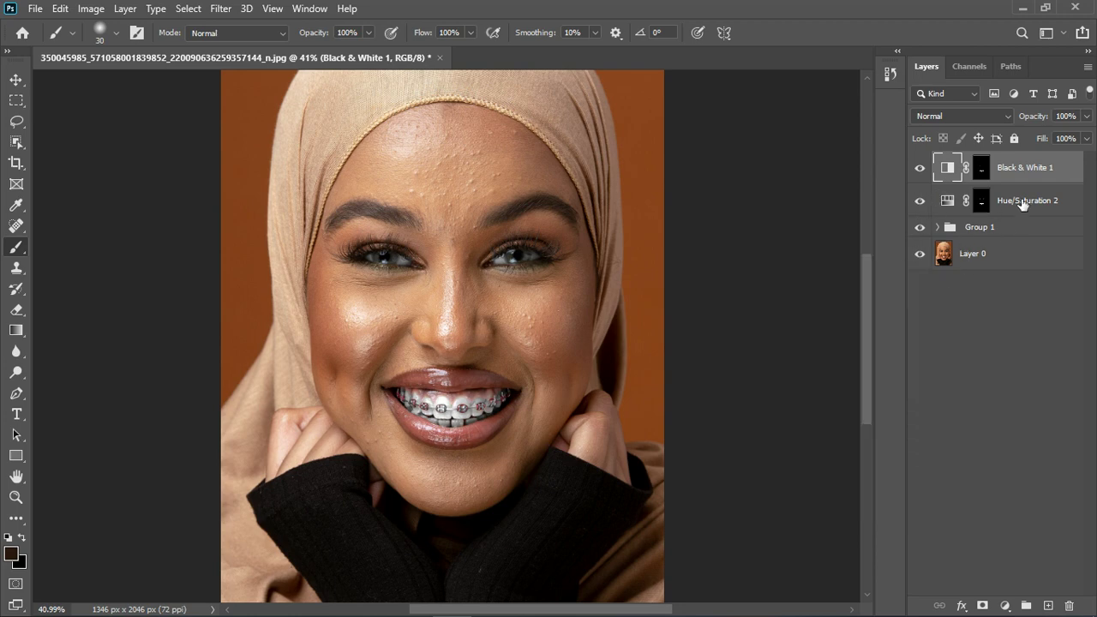
pyautogui.click(1087, 117)
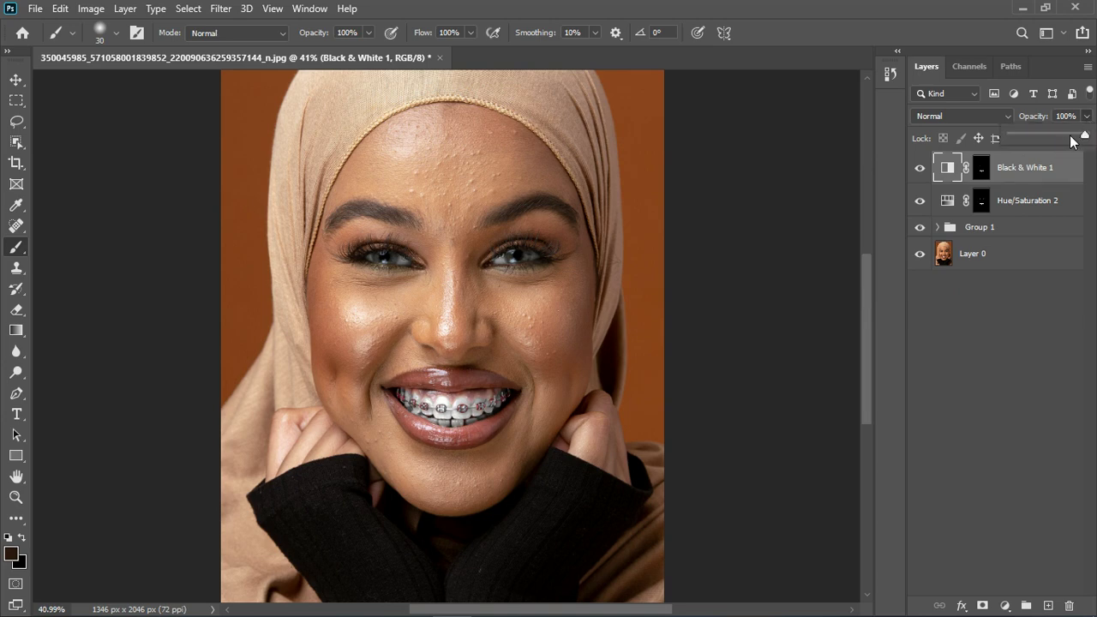
pyautogui.moveTo(1072, 142); pyautogui.dragTo(1066, 140)
# Group the Black & White 1 and Hue/Saturation 2 layers together.
pyautogui.click(1046, 207)
pyautogui.keyDown('shift'); pyautogui.click(1046, 207); pyautogui.keyUp('shift')
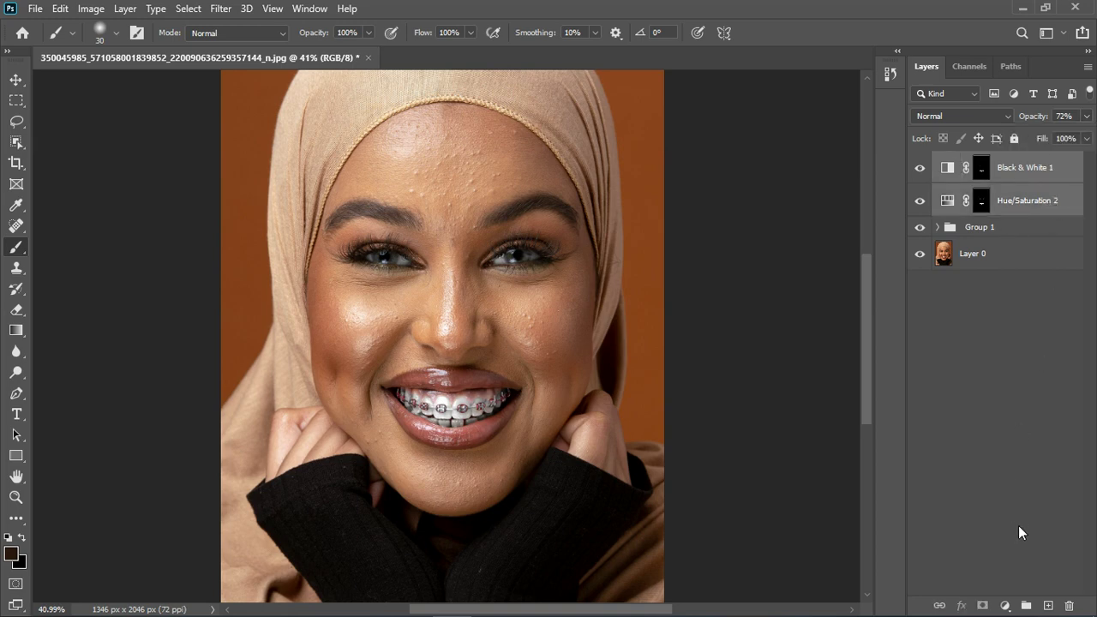
pyautogui.click(1026, 606)
# Compare the teeth with Group 2 hidden and shown, in the wide view and close up.
pyautogui.click(920, 162)
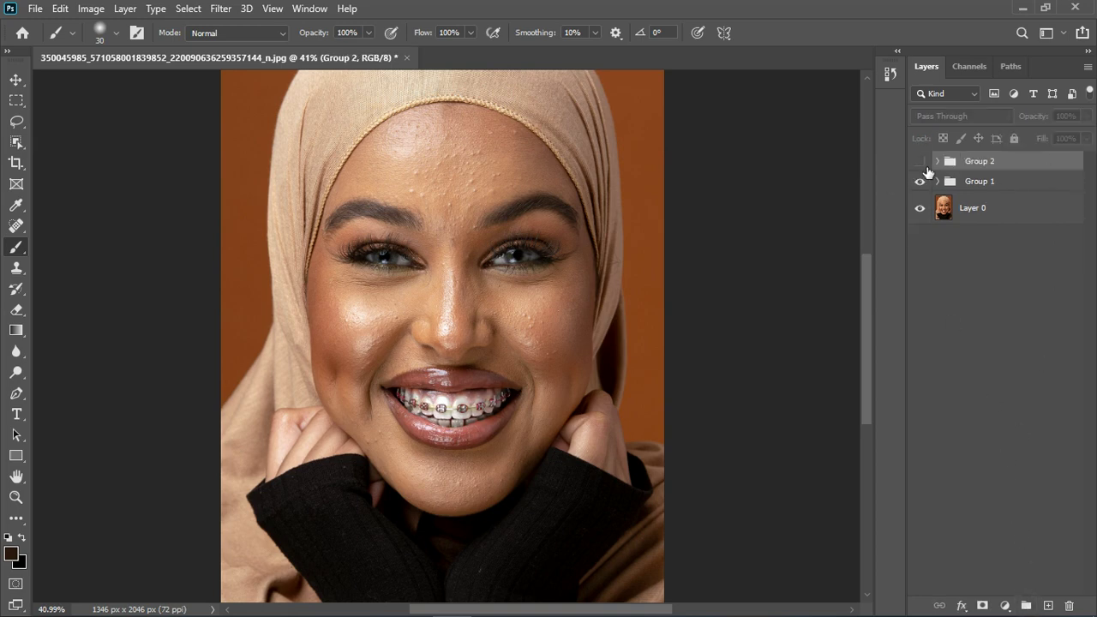
pyautogui.click(924, 165)
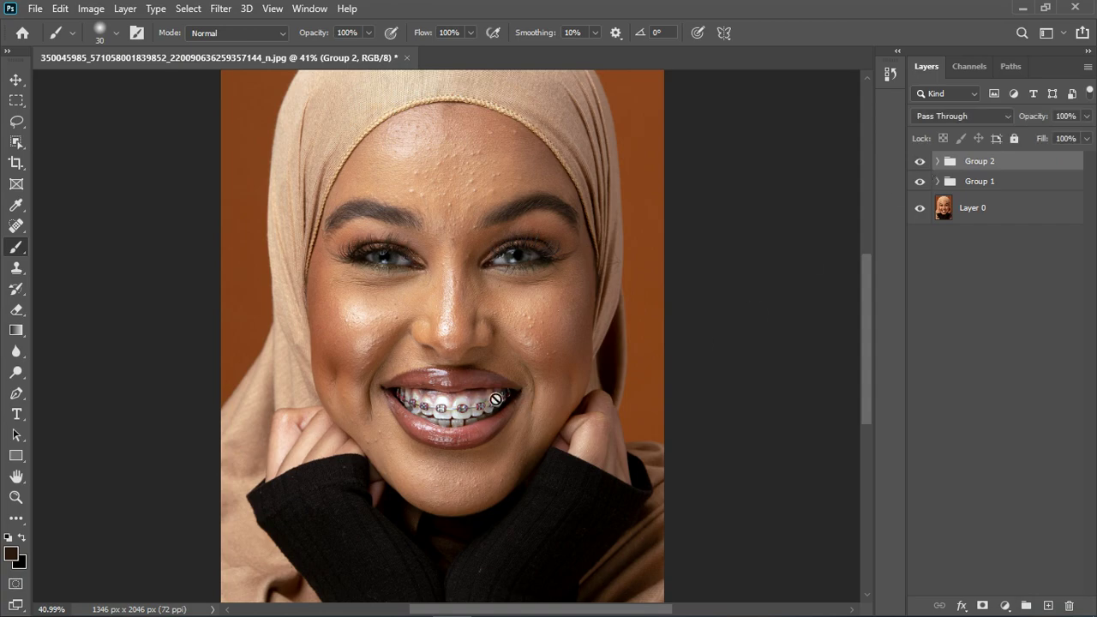
pyautogui.scroll(8, 494, 398)
pyautogui.click(925, 162)
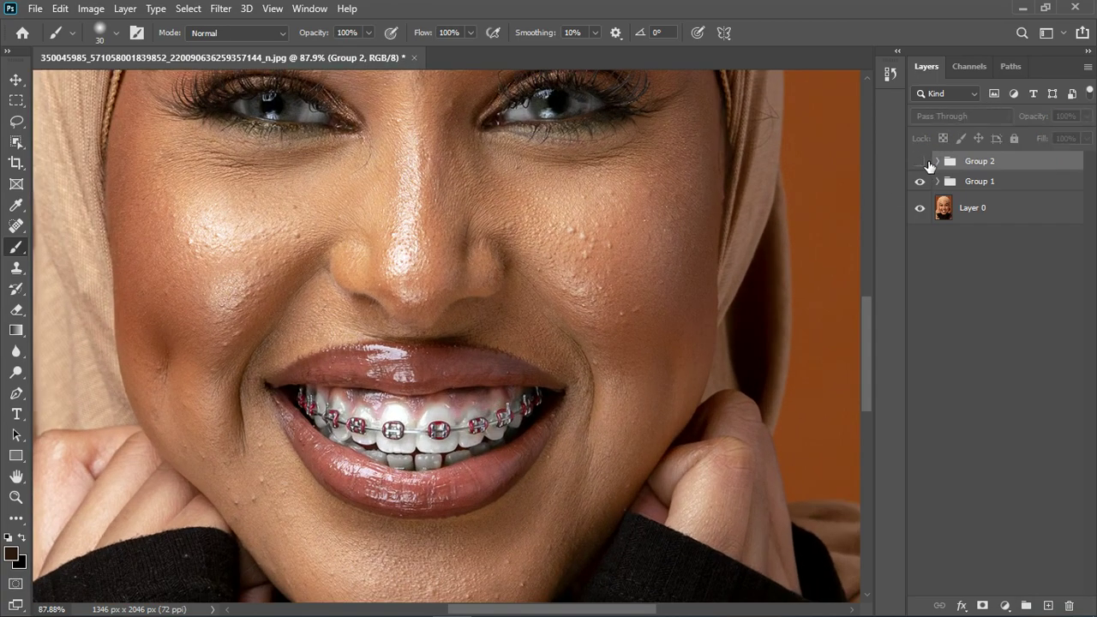
pyautogui.click(925, 161)
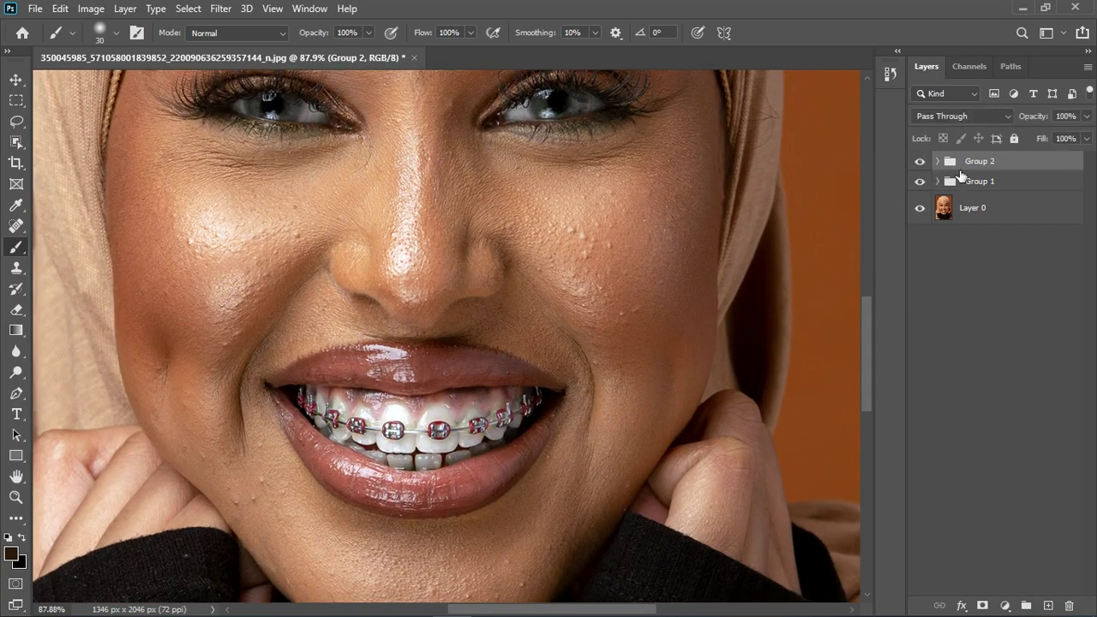
# Examine the skin tones of the face and forehead at several magnifications.
pyautogui.scroll(-3, 554, 394)
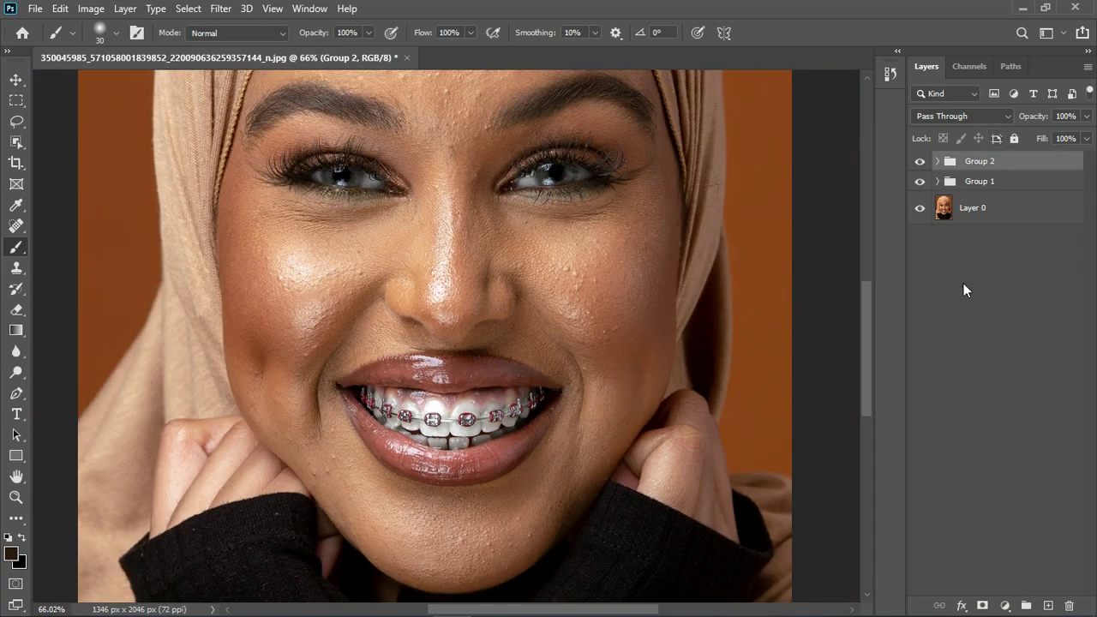
pyautogui.scroll(-4, 560, 340)
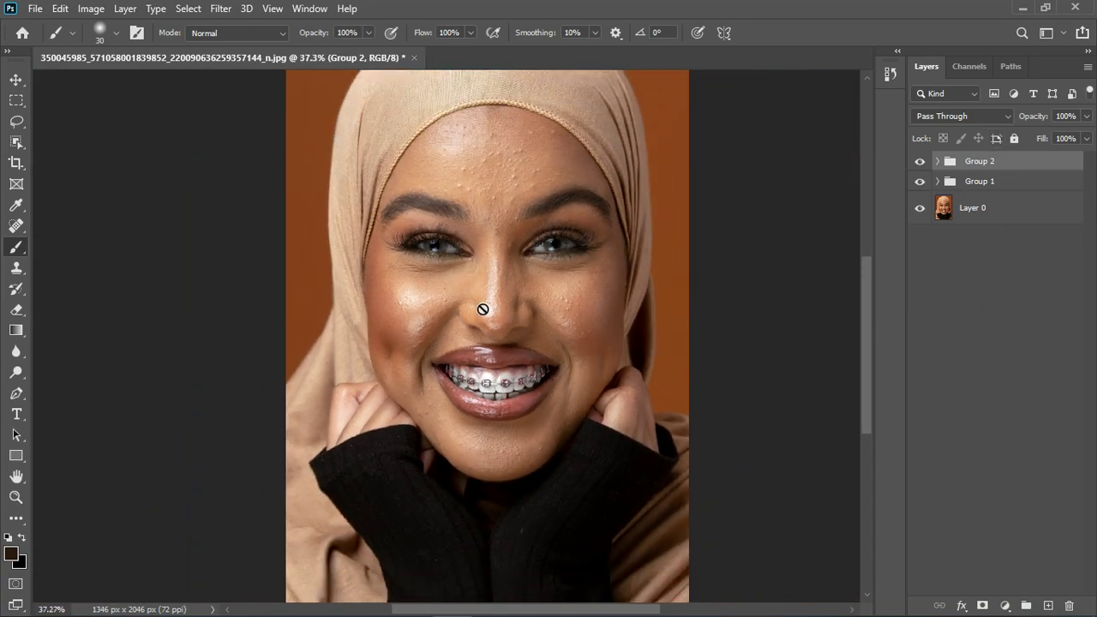
pyautogui.scroll(2, 497, 311)
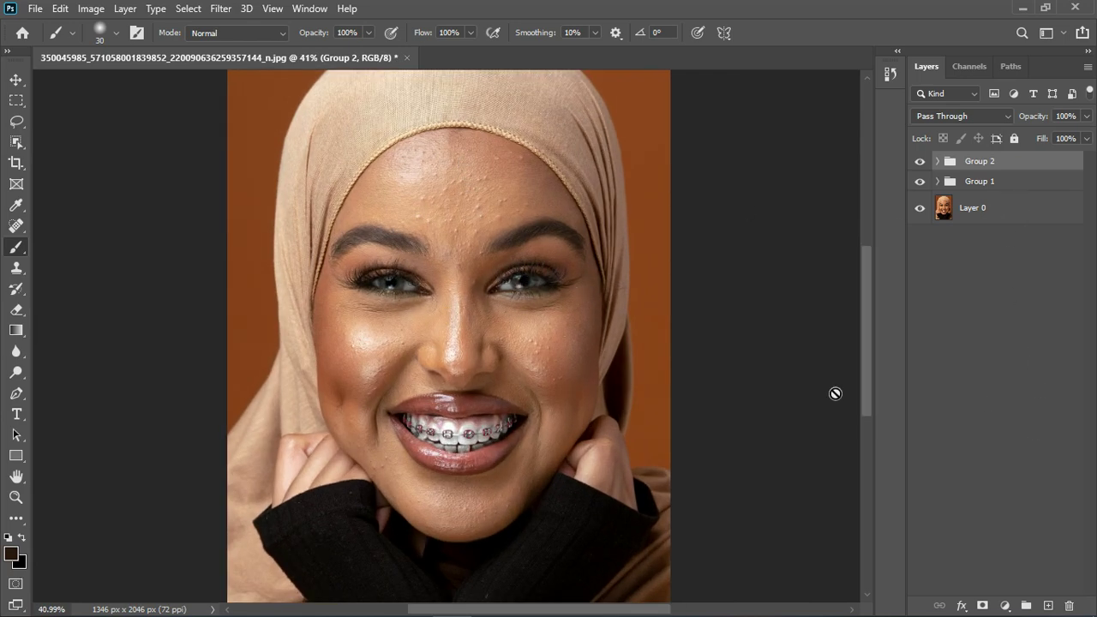
pyautogui.scroll(2, 454, 227)
pyautogui.scroll(-2, 488, 175)
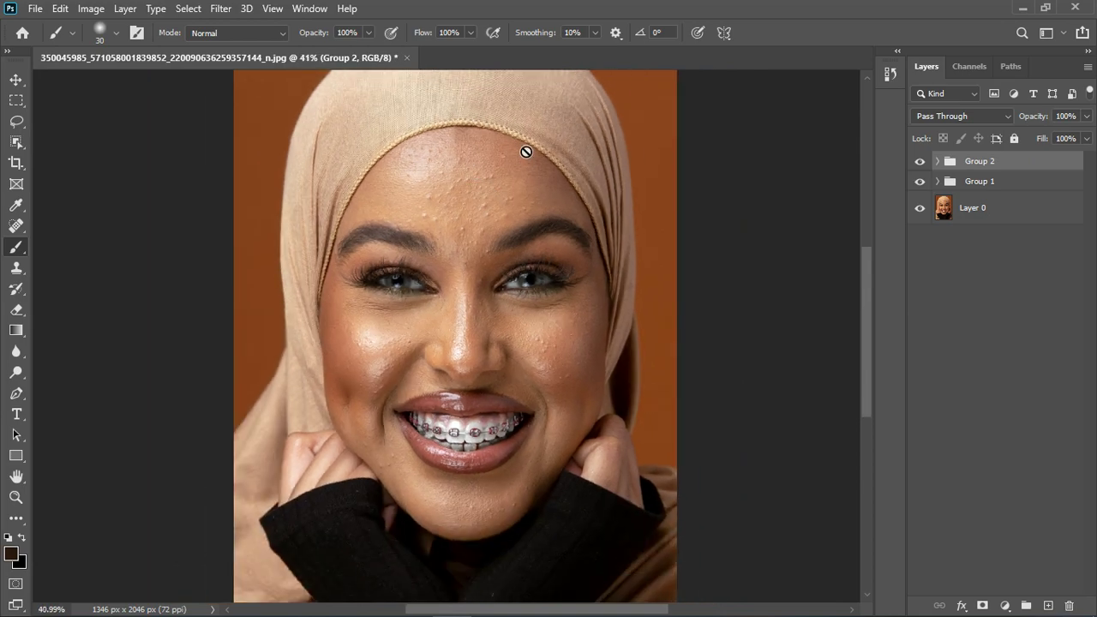
pyautogui.scroll(3, 527, 152)
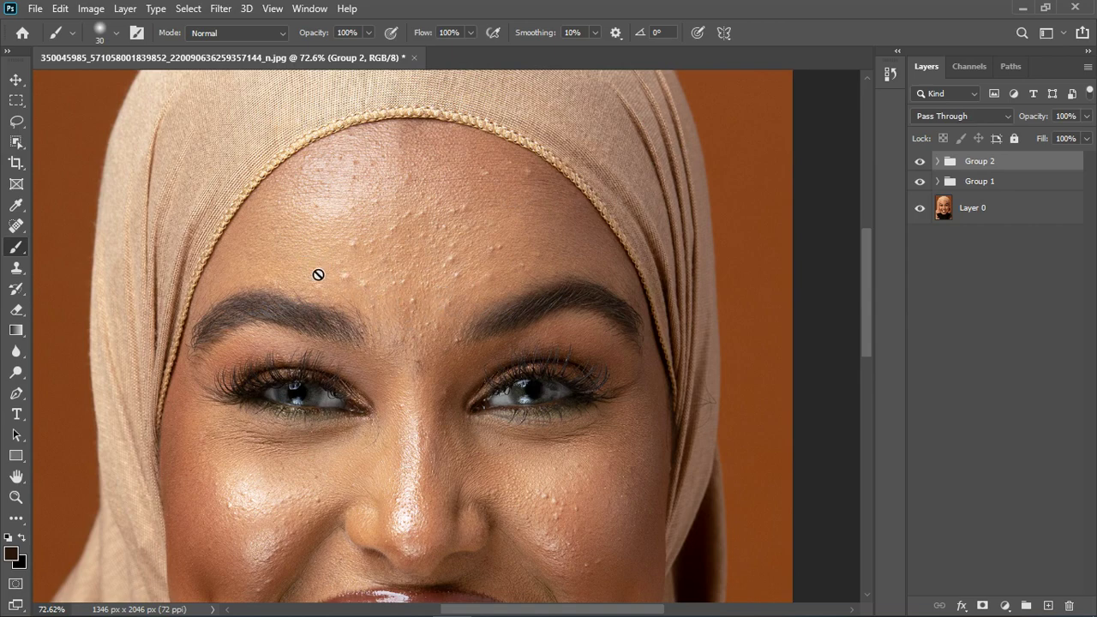
pyautogui.scroll(-4, 420, 257)
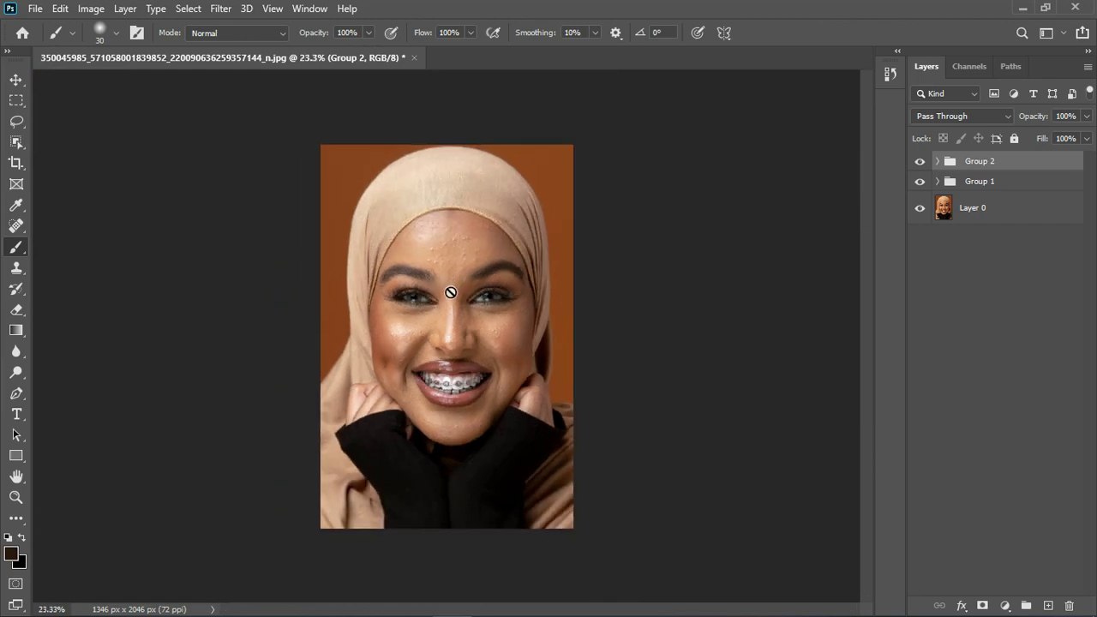
pyautogui.scroll(2, 451, 292)
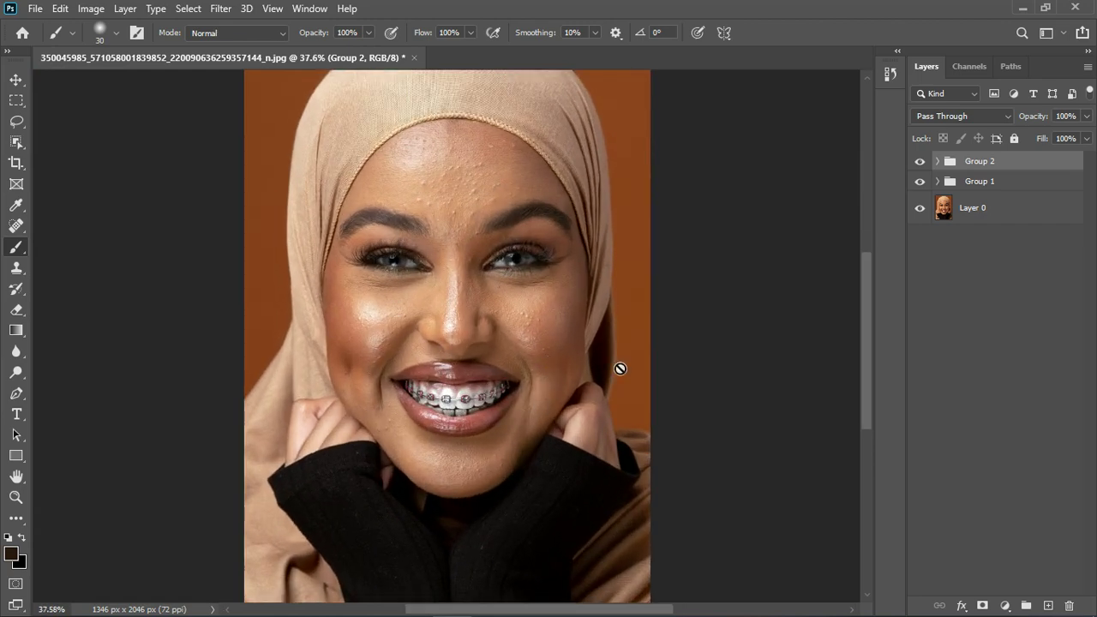
# Add a Hue/Saturation adjustment layer above the groups and target its Reds range by sampling the forehead skin near the headscarf.
pyautogui.click(1008, 604)
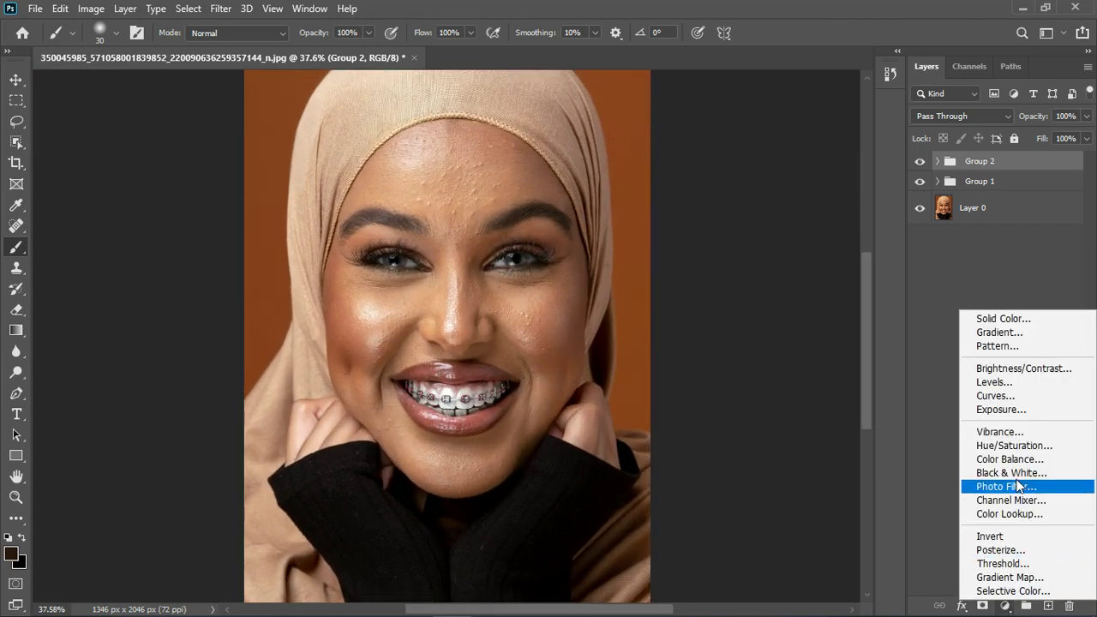
pyautogui.click(1025, 455)
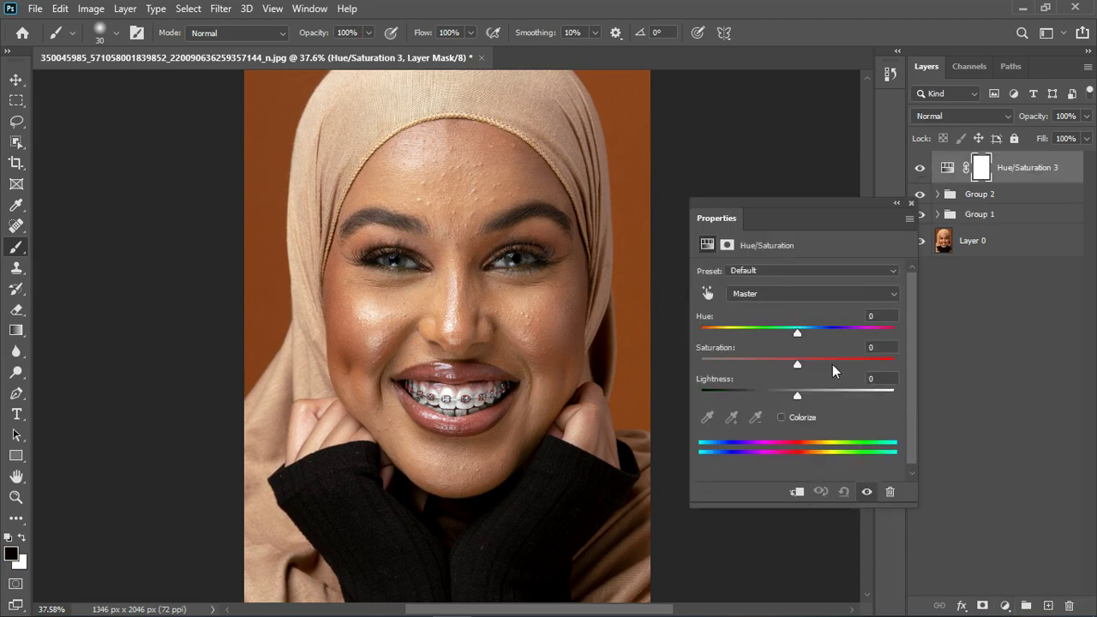
pyautogui.click(708, 295)
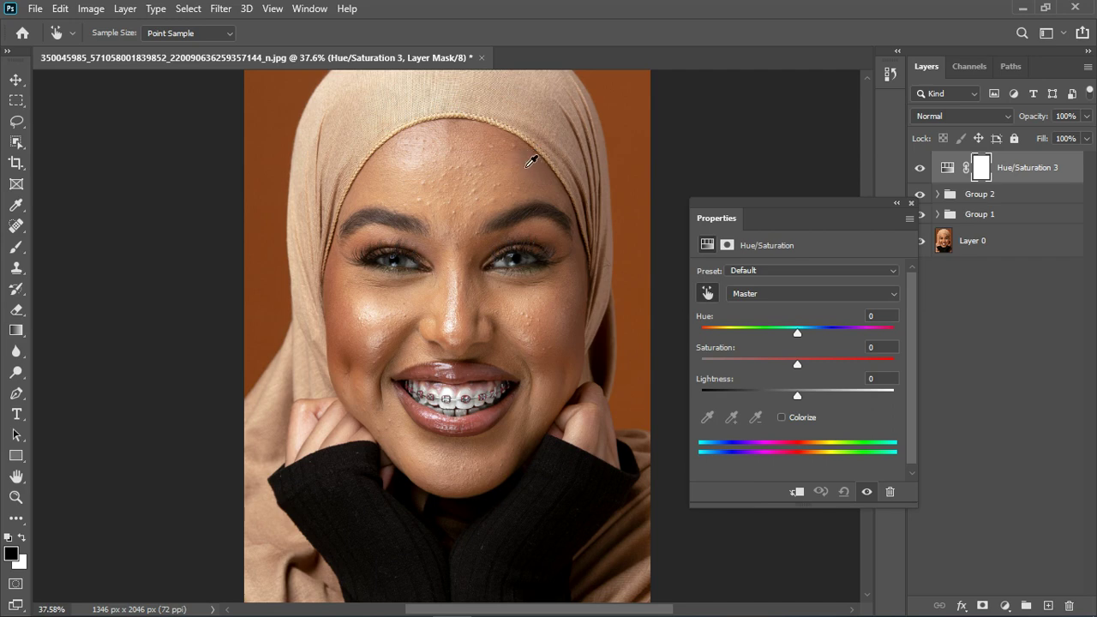
pyautogui.click(528, 165)
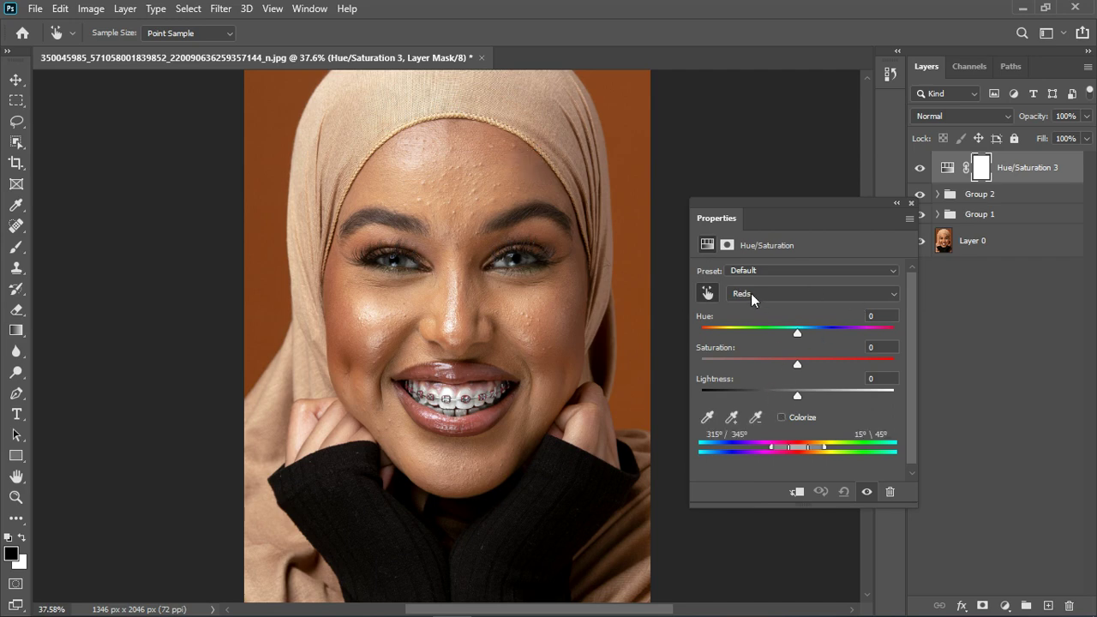
pyautogui.click(879, 295)
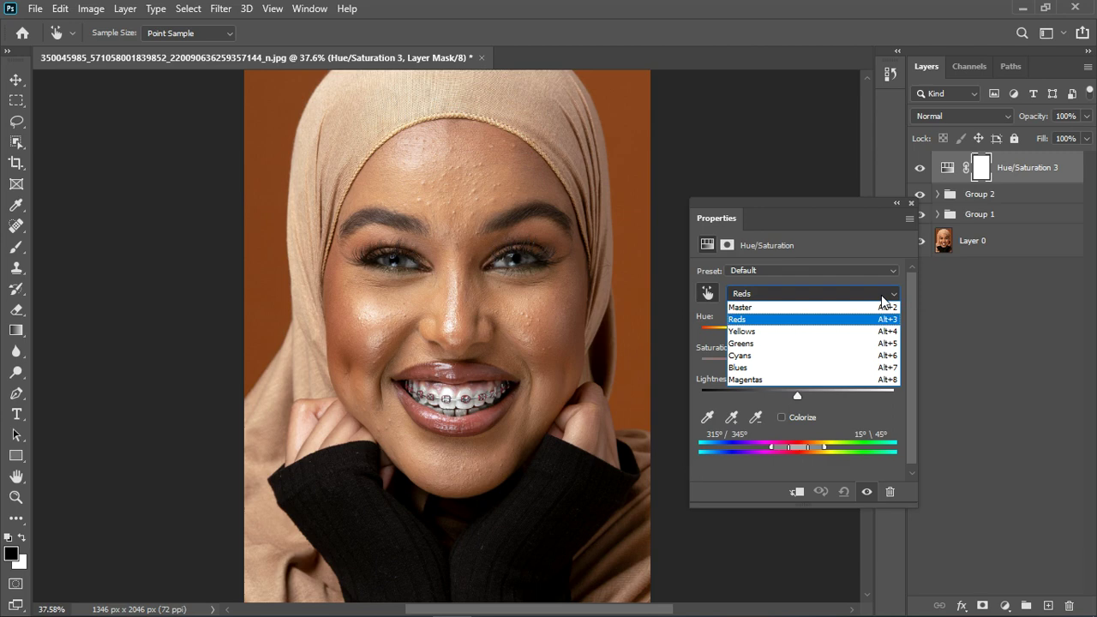
pyautogui.click(781, 322)
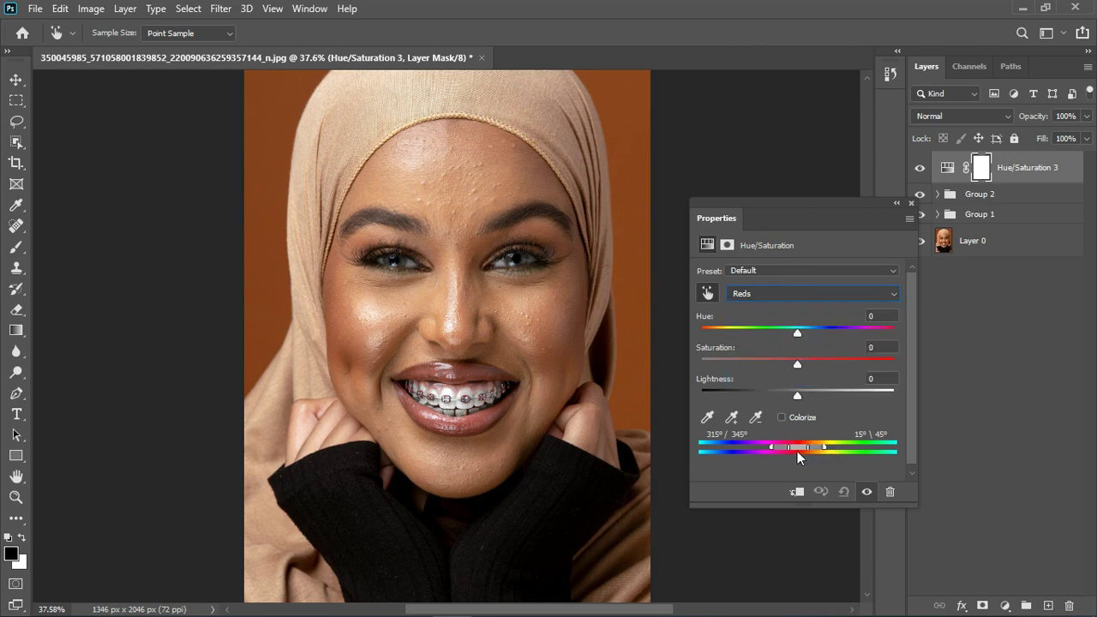
# Shift the Reds hue to +170 and check which parts of the portrait the colour range affects.
pyautogui.moveTo(796, 334); pyautogui.dragTo(889, 333)
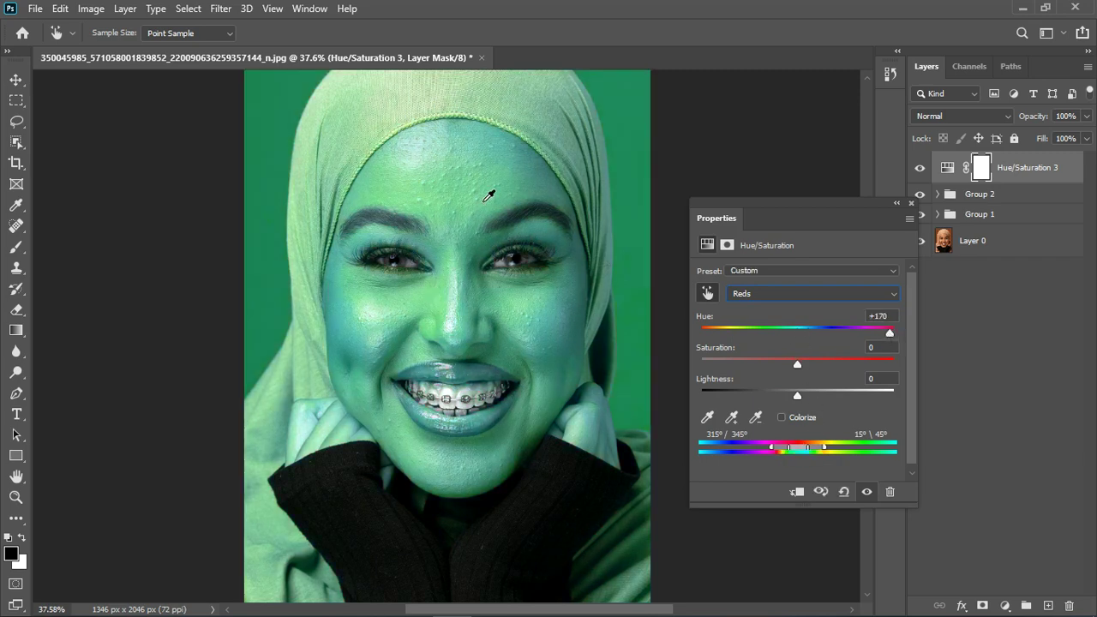
pyautogui.click(18, 79)
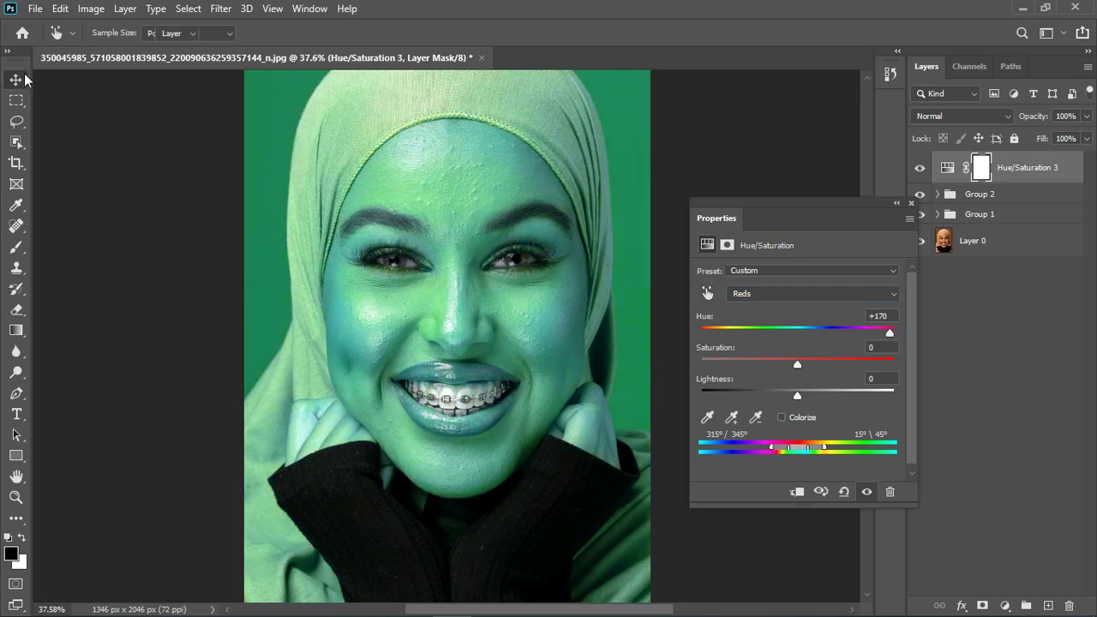
pyautogui.scroll(4, 372, 248)
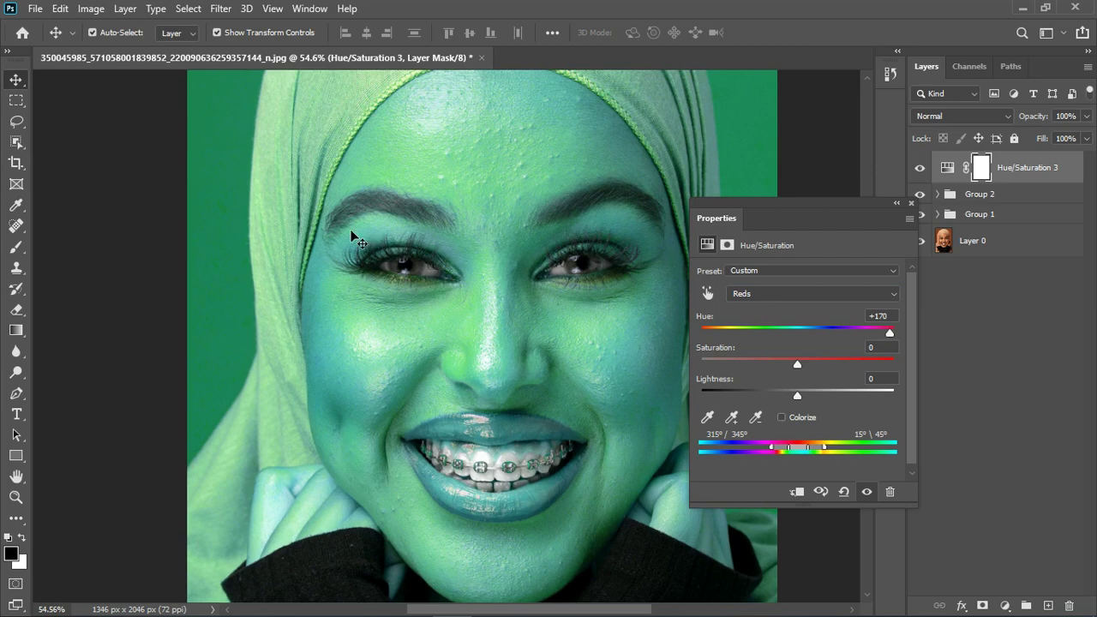
pyautogui.scroll(-1, 350, 232)
pyautogui.scroll(-1, 494, 274)
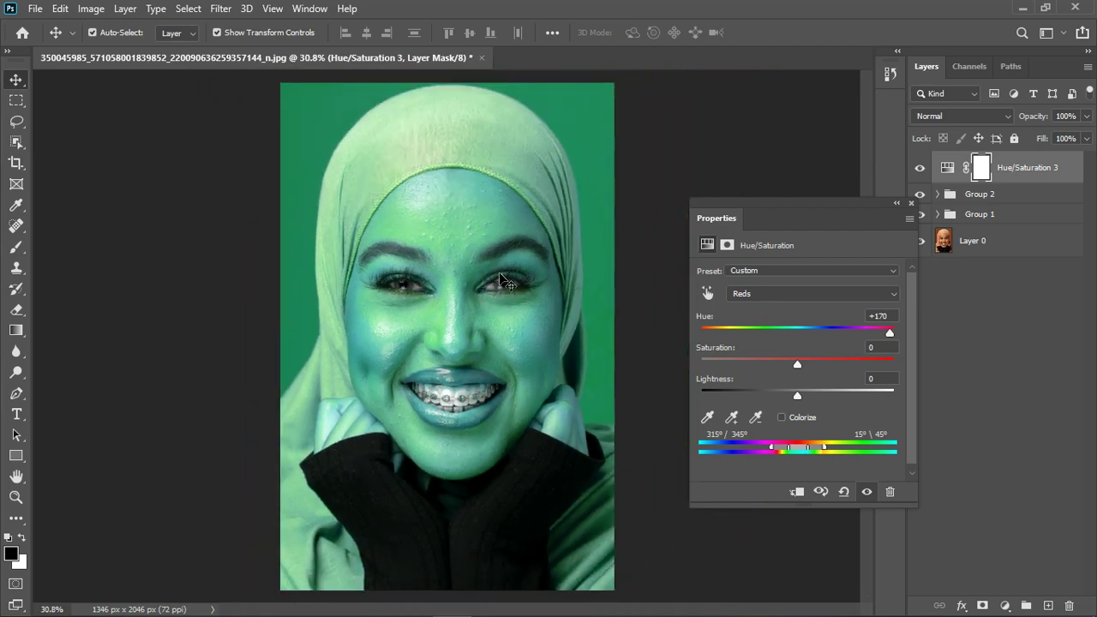
pyautogui.scroll(2, 497, 272)
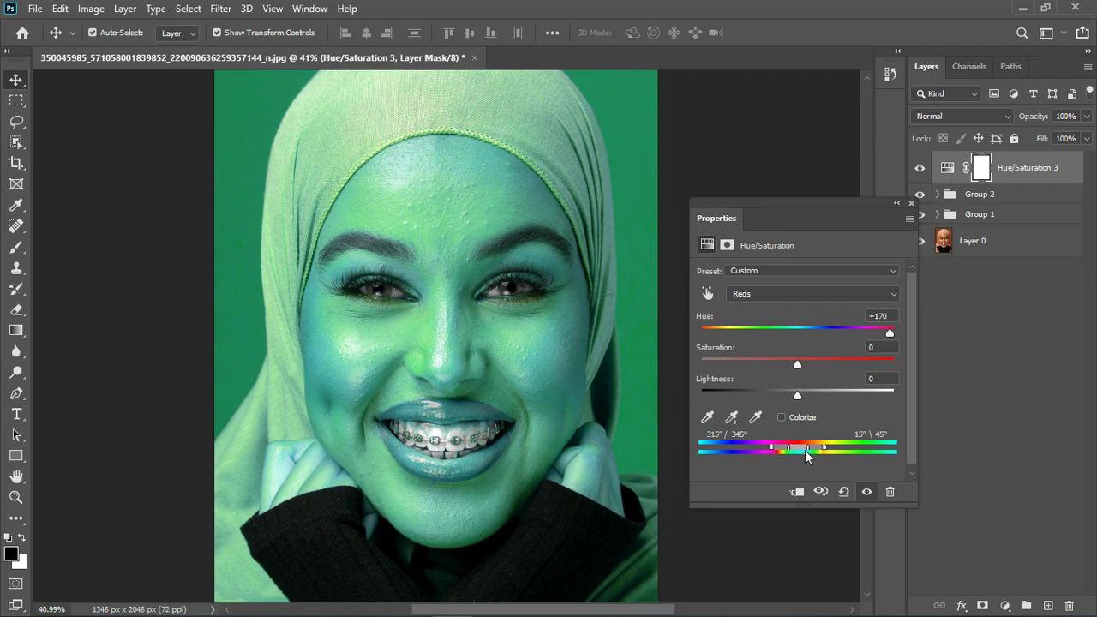
# Shift the Reds colour range to 295°/324° and 355°\24° to isolate the redder skin, and compare the image with the adjustment off and on.
pyautogui.moveTo(800, 445)
pyautogui.mouseDown()
pyautogui.moveTo(827, 445)
pyautogui.moveTo(790, 447)
pyautogui.mouseUp()
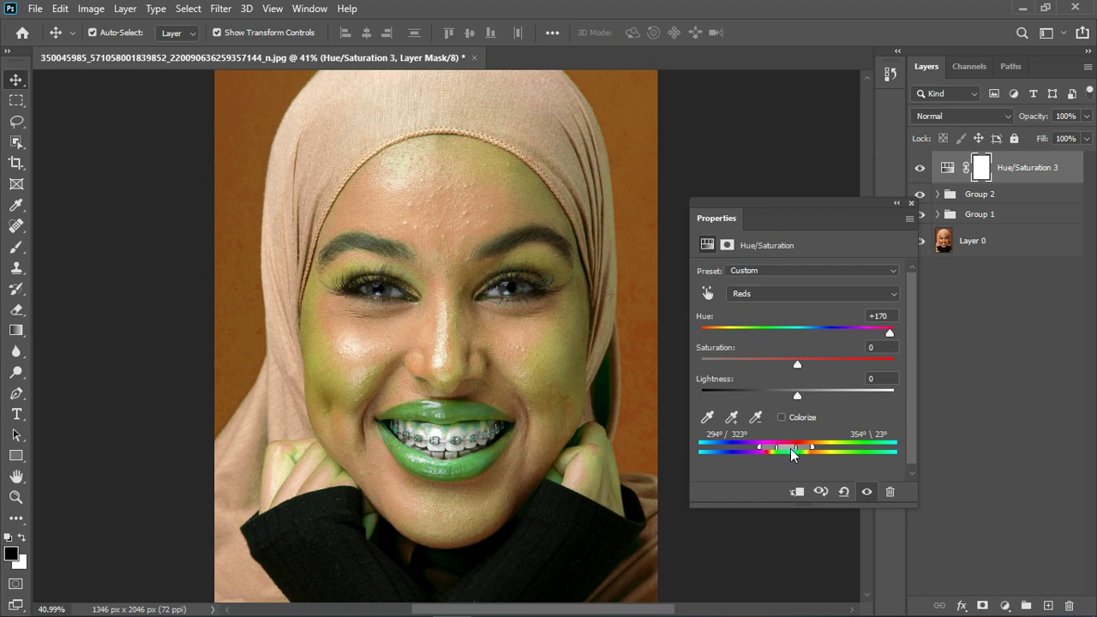
pyautogui.moveTo(790, 448); pyautogui.dragTo(790, 447)
pyautogui.scroll(-3, 478, 338)
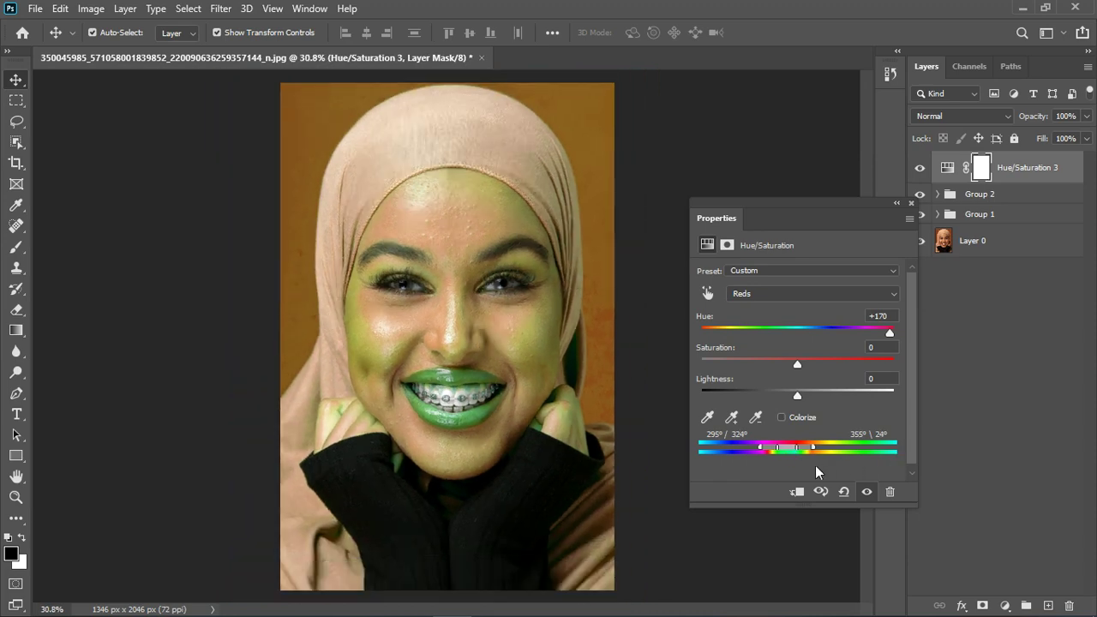
pyautogui.click(866, 492)
pyautogui.click(867, 492)
pyautogui.scroll(3, 504, 319)
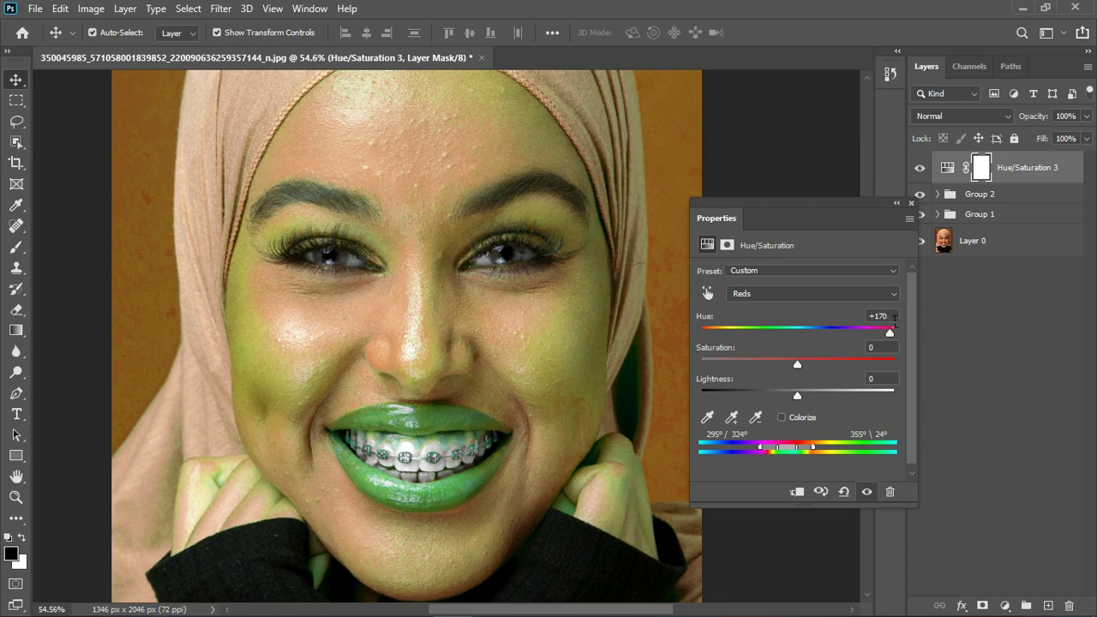
# Reset the Reds hue of the new Hue/Saturation adjustment to 0.
pyautogui.click(870, 317)
pyautogui.write('0')
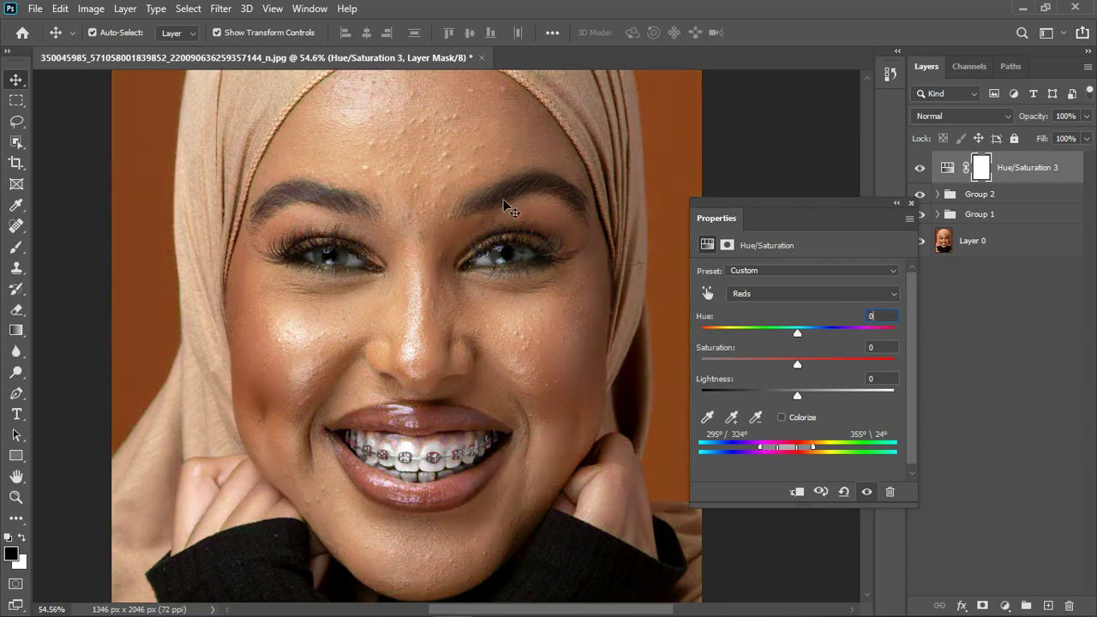
pyautogui.click(509, 342)
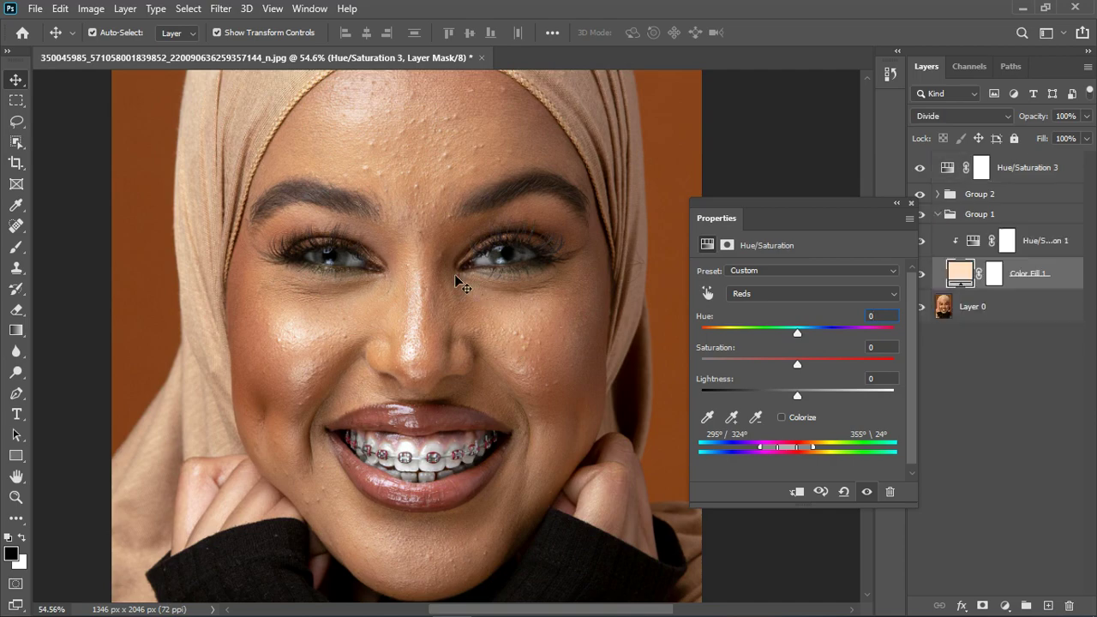
# Reopen the settings of the Hue/Saturation 3 adjustment above the groups.
pyautogui.scroll(-4, 454, 274)
pyautogui.scroll(4, 491, 112)
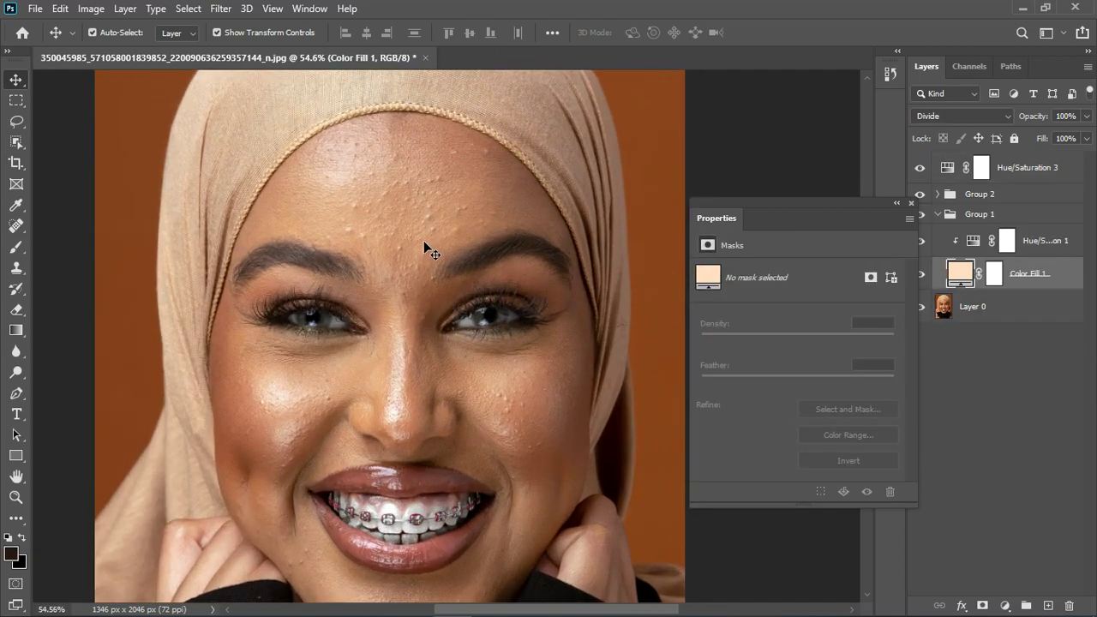
pyautogui.scroll(1, 439, 235)
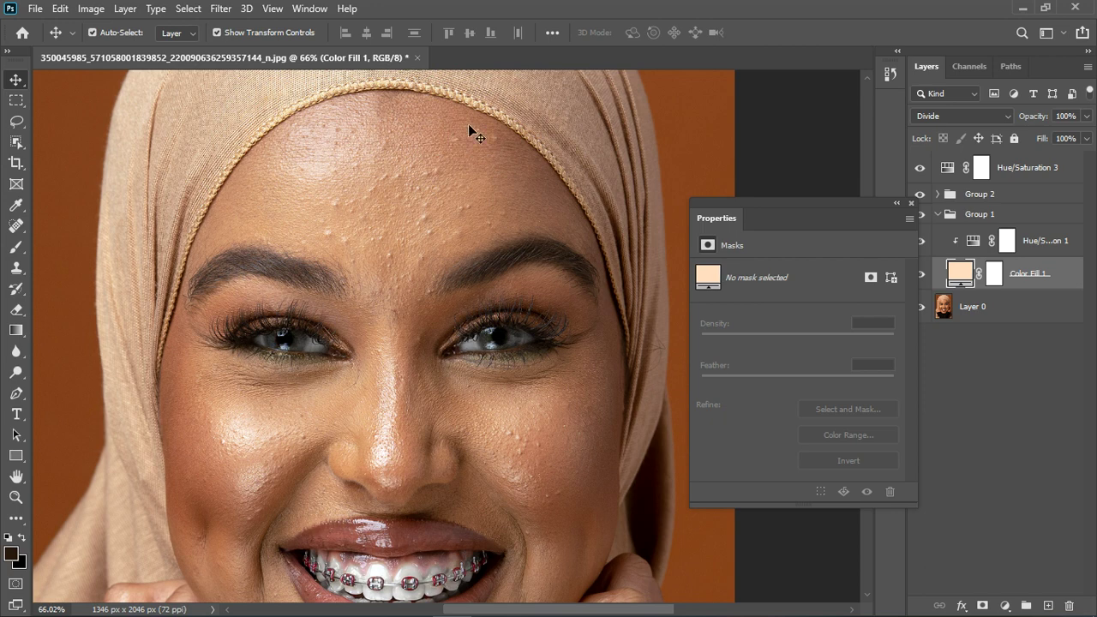
pyautogui.click(948, 178)
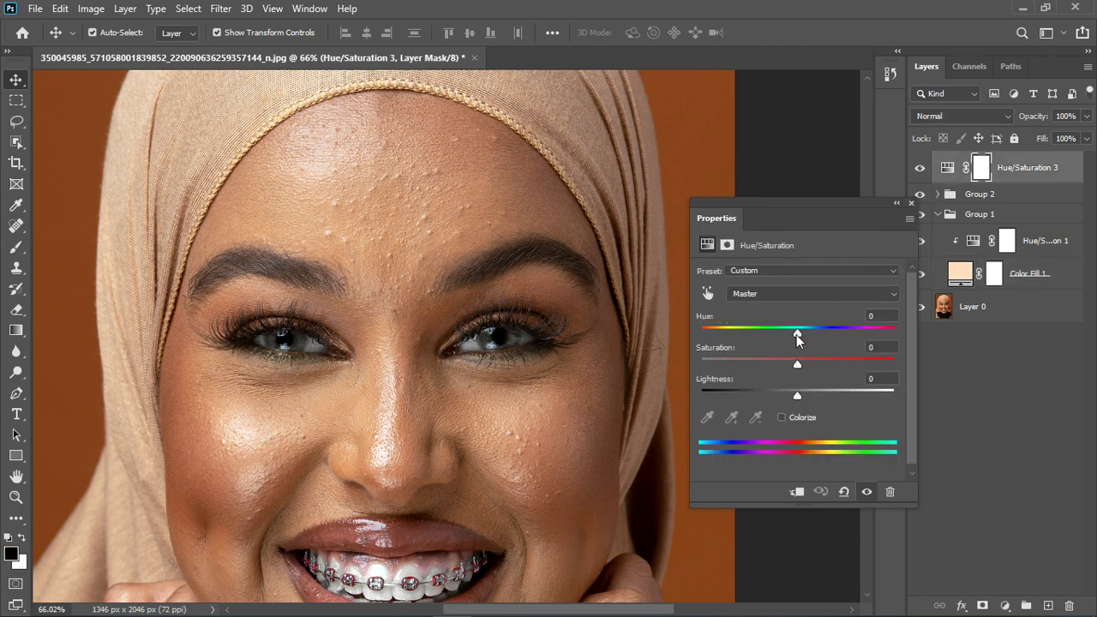
pyautogui.moveTo(791, 334); pyautogui.dragTo(840, 331)
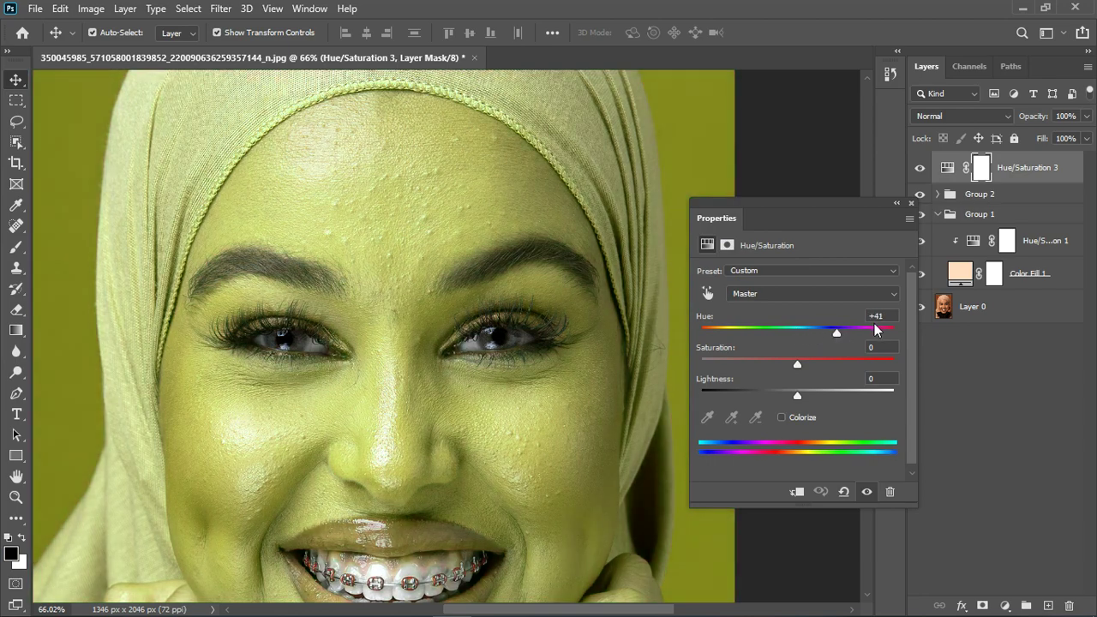
pyautogui.click(876, 316)
pyautogui.write('0')
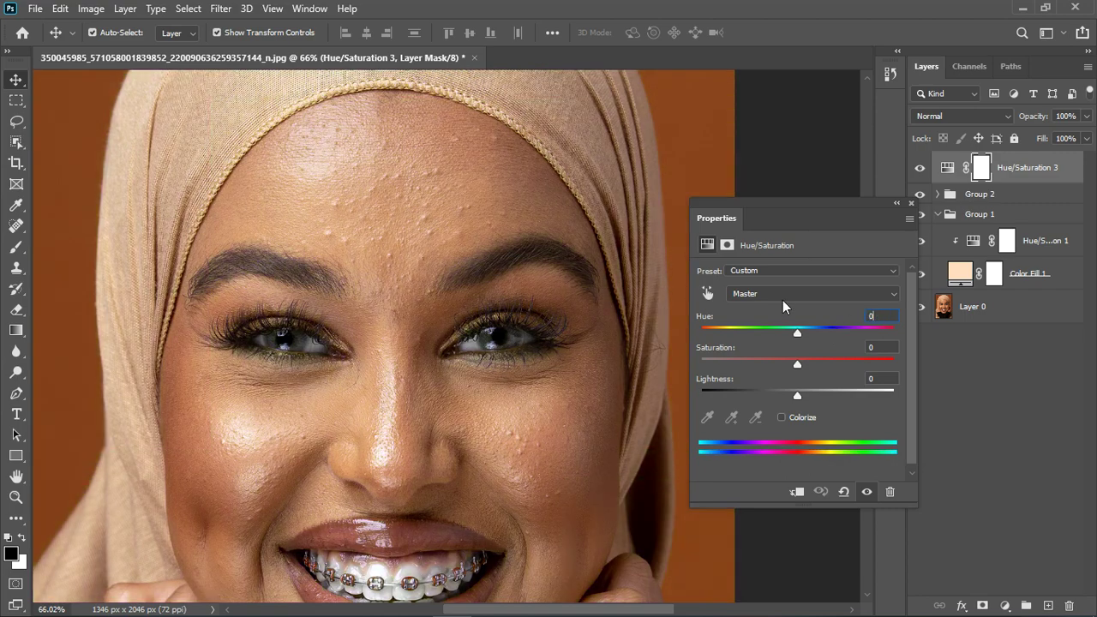
# Set the Reds hue of Hue/Saturation 3 to +24 and raise the Reds lightness.
pyautogui.click(782, 301)
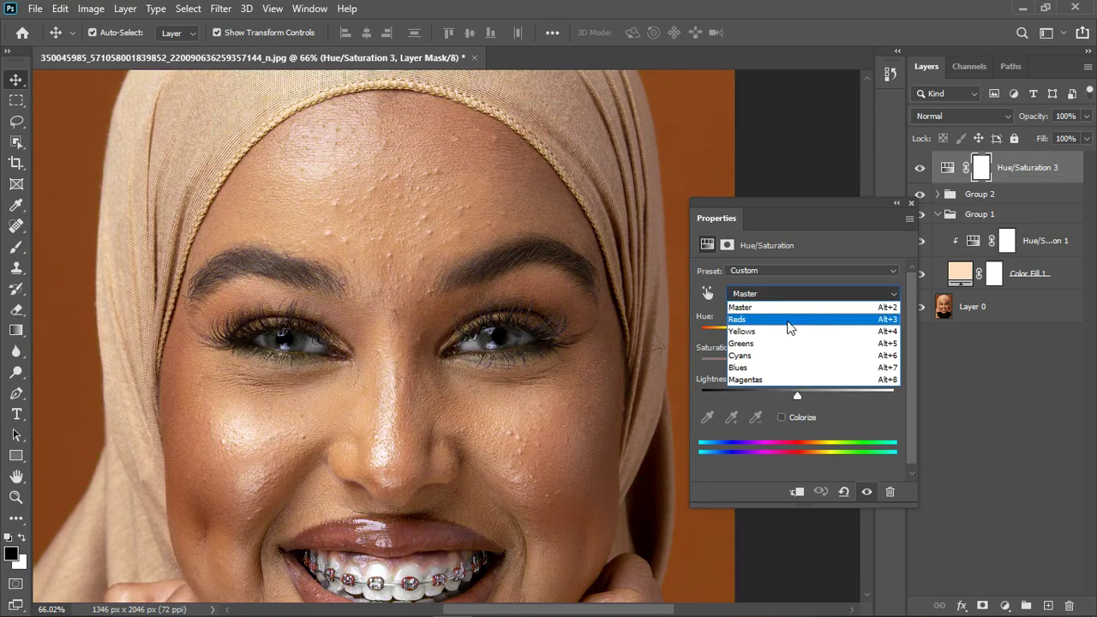
pyautogui.click(836, 312)
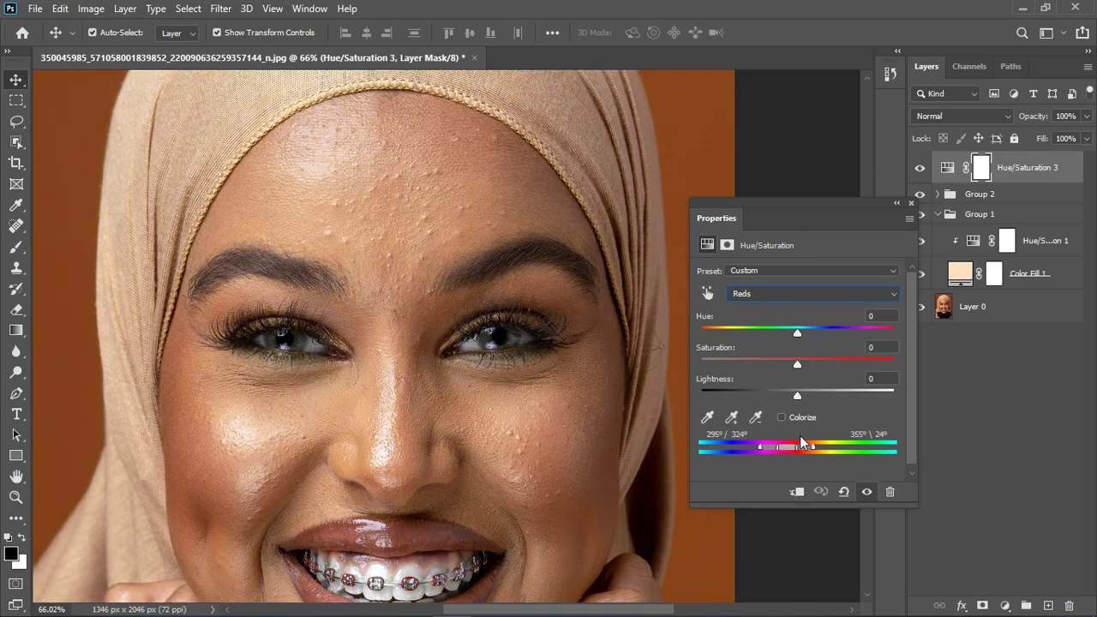
pyautogui.moveTo(816, 333)
pyautogui.mouseDown()
pyautogui.moveTo(833, 332)
pyautogui.moveTo(824, 332)
pyautogui.mouseUp()
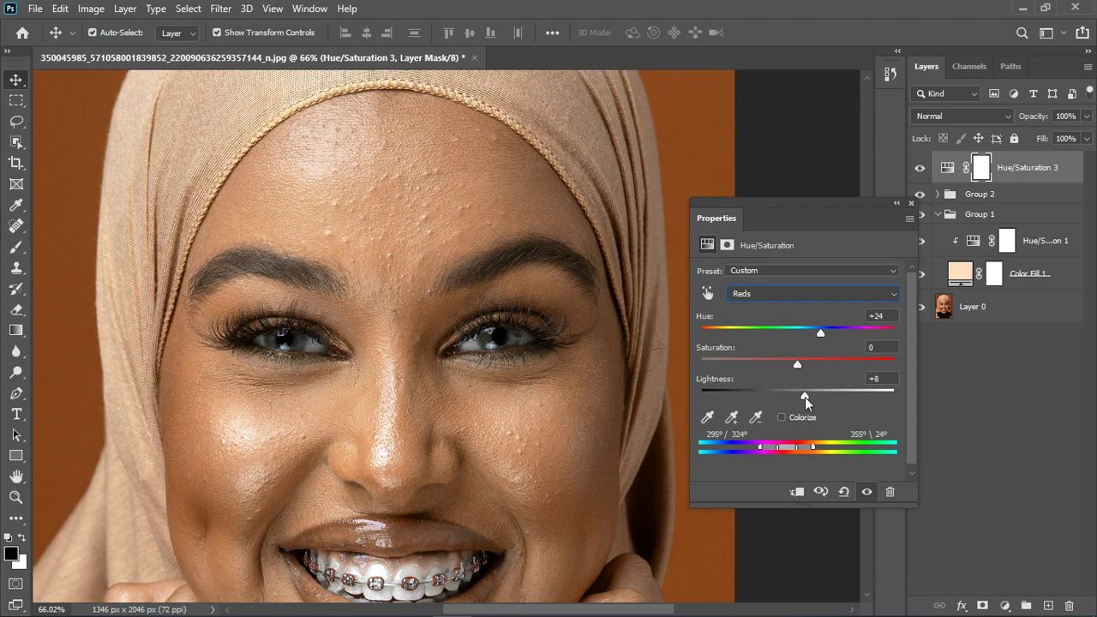
pyautogui.moveTo(805, 397)
pyautogui.mouseDown()
pyautogui.moveTo(836, 393)
pyautogui.moveTo(820, 398)
pyautogui.mouseUp()
pyautogui.click(912, 204)
# Compare the portrait with the Hue/Saturation 3 adjustment off and on.
pyautogui.scroll(-3, 584, 262)
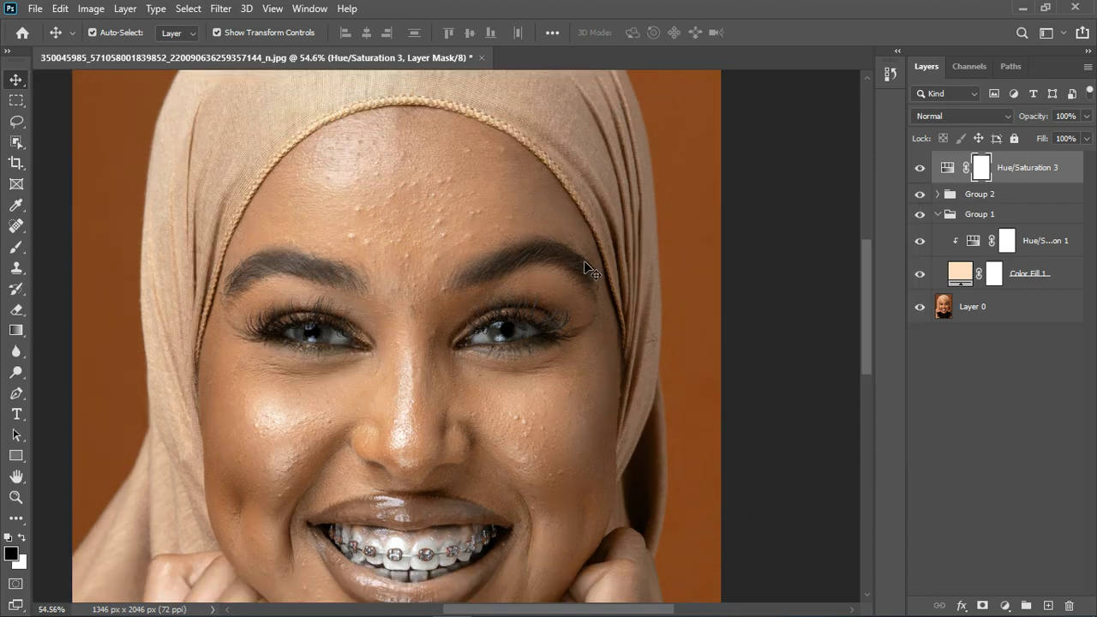
pyautogui.click(921, 169)
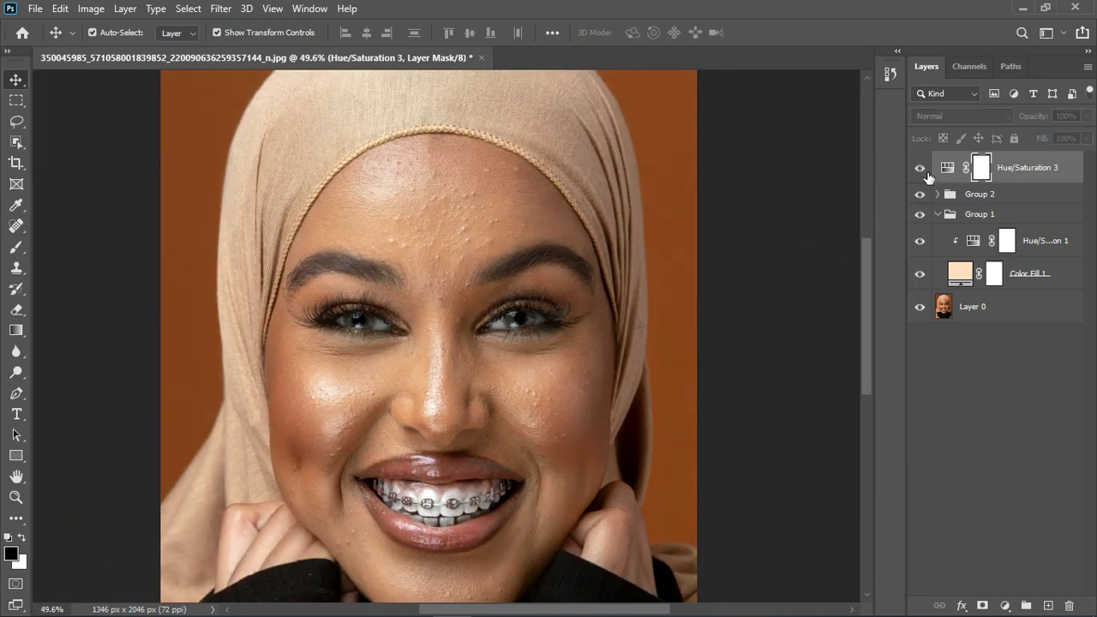
pyautogui.click(926, 173)
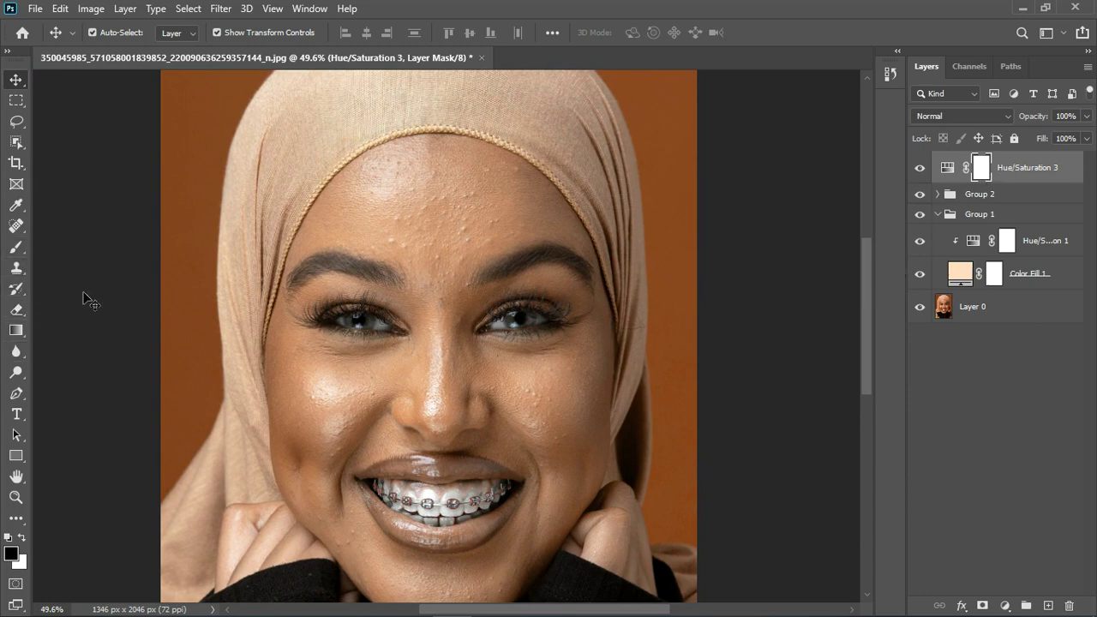
# Paint black over the upper lip on the Hue/Saturation 3 mask with a 60 px brush to restore its original color.
pyautogui.click(16, 247)
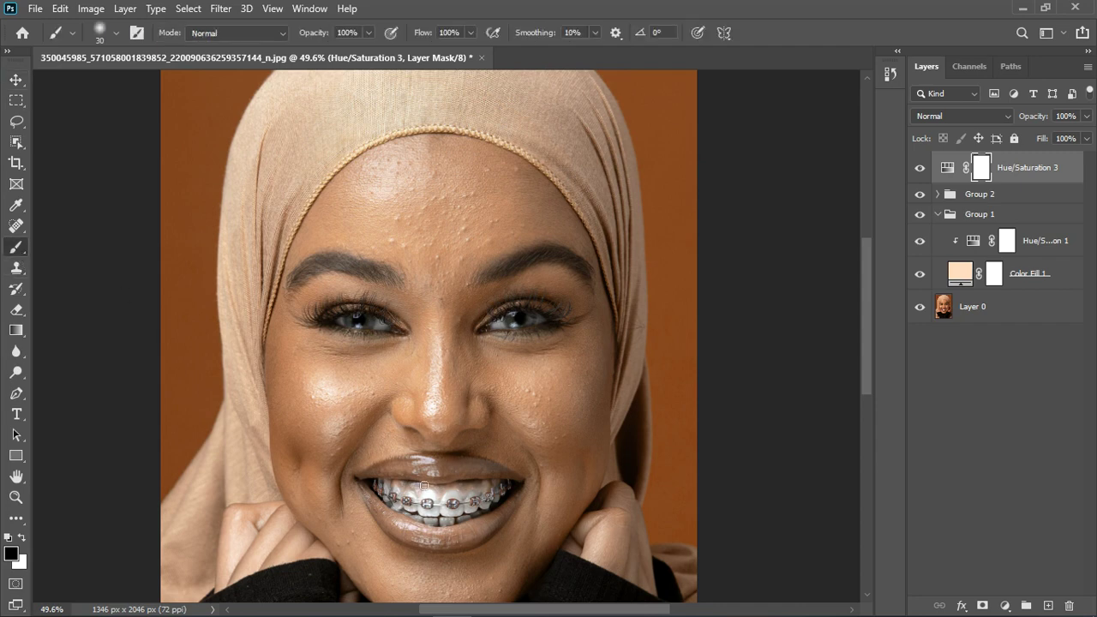
pyautogui.scroll(3, 423, 486)
pyautogui.press(']')
pyautogui.press(']')
pyautogui.press(']')
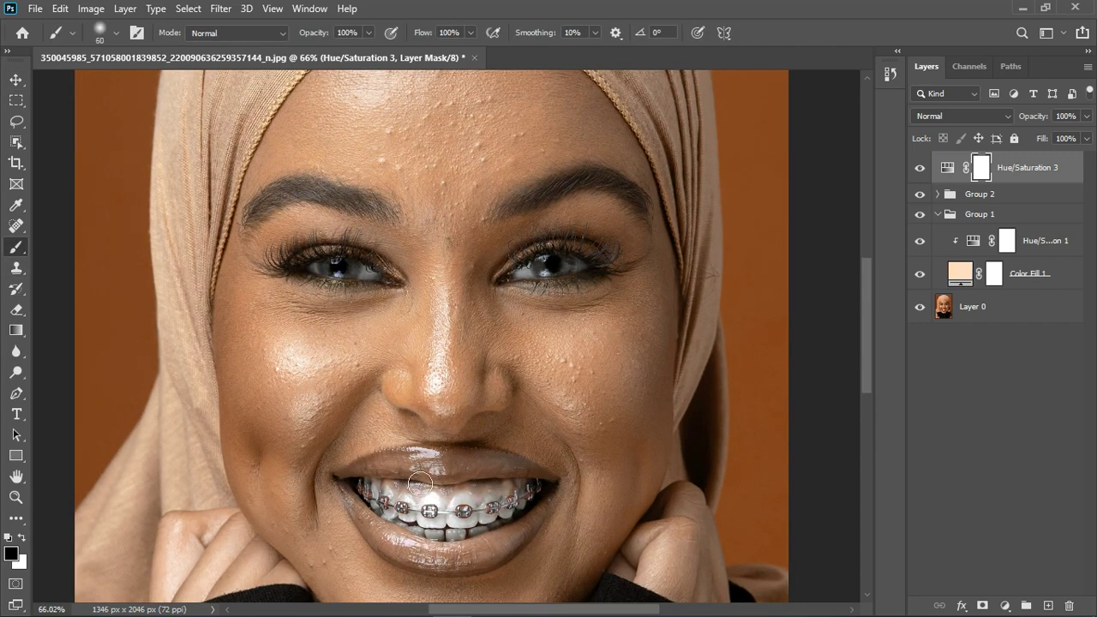
pyautogui.moveTo(374, 470); pyautogui.dragTo(531, 481)
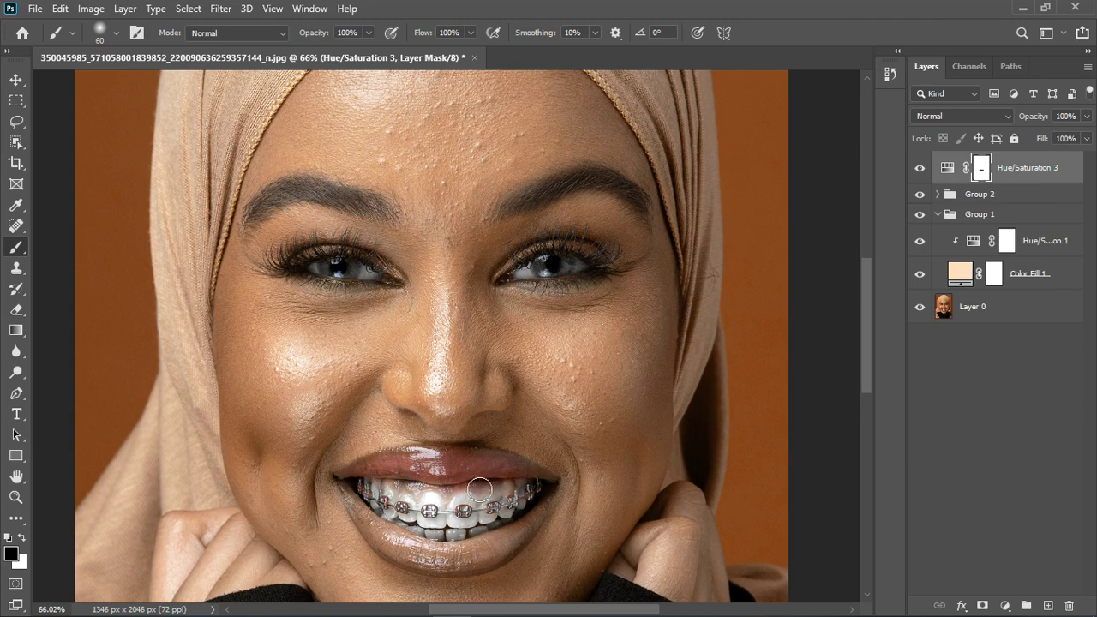
# Mask out the lower lip and mouth area from Hue/Saturation 3 by painting black with a 100 px brush.
pyautogui.press(']')
pyautogui.press(']')
pyautogui.press(']')
pyautogui.press(']')
pyautogui.moveTo(372, 512)
pyautogui.mouseDown()
pyautogui.moveTo(417, 554)
pyautogui.moveTo(504, 562)
pyautogui.moveTo(567, 510)
pyautogui.moveTo(469, 484)
pyautogui.moveTo(383, 501)
pyautogui.moveTo(408, 546)
pyautogui.moveTo(547, 525)
pyautogui.mouseUp()
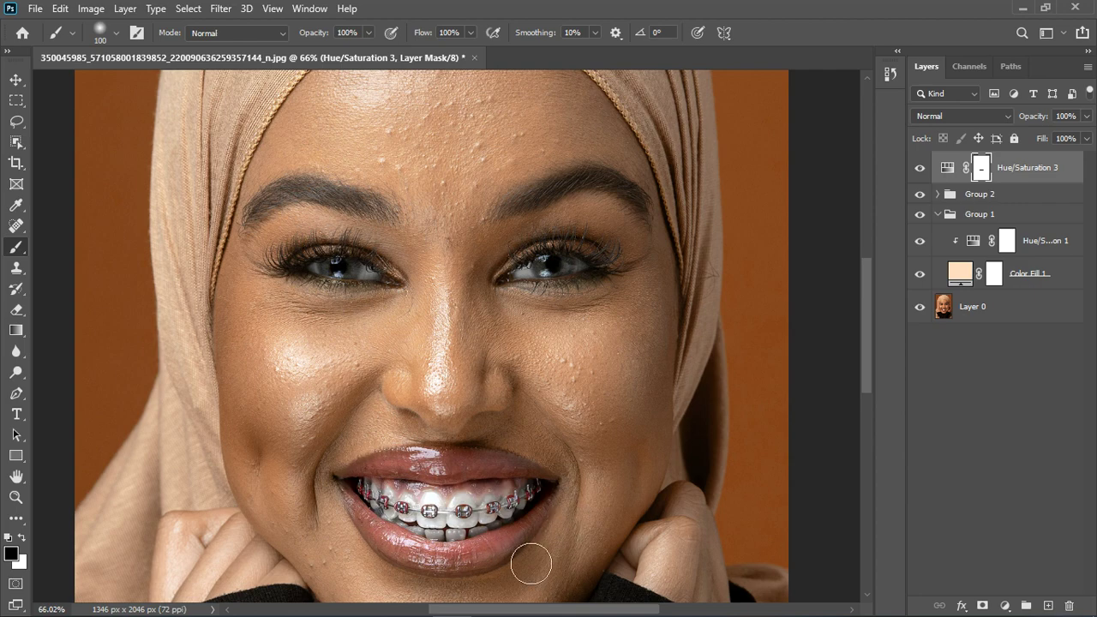
pyautogui.moveTo(531, 564)
pyautogui.mouseDown()
pyautogui.moveTo(443, 565)
pyautogui.moveTo(392, 526)
pyautogui.moveTo(446, 537)
pyautogui.mouseUp()
pyautogui.scroll(-2, 431, 517)
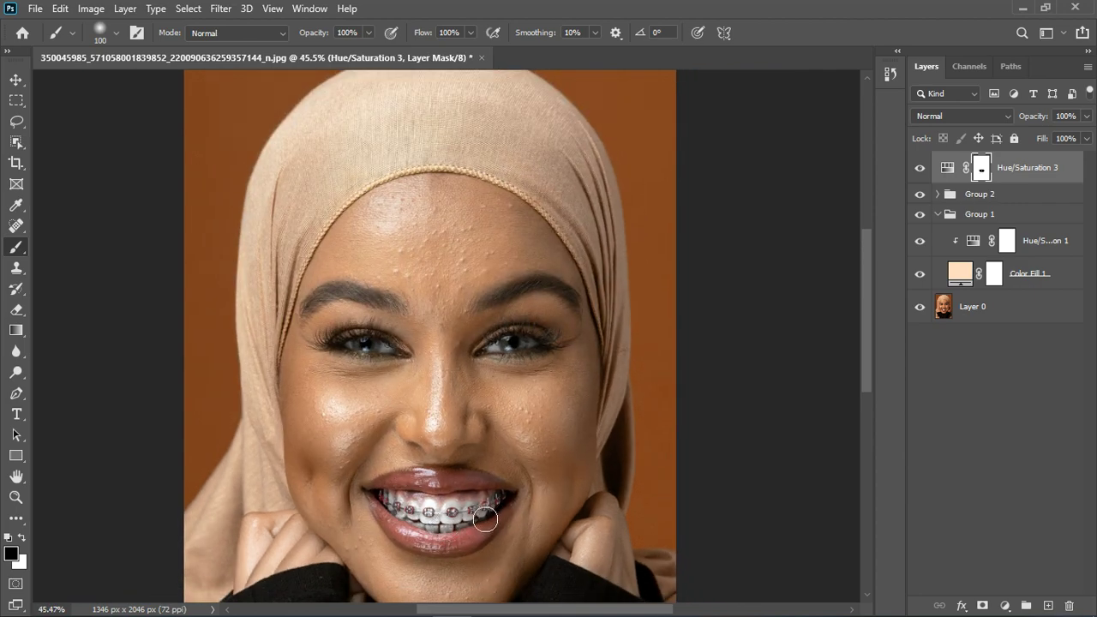
# Paint black over the background and headscarf on the Hue/Saturation 3 mask with a 200 px brush.
pyautogui.scroll(-1, 486, 519)
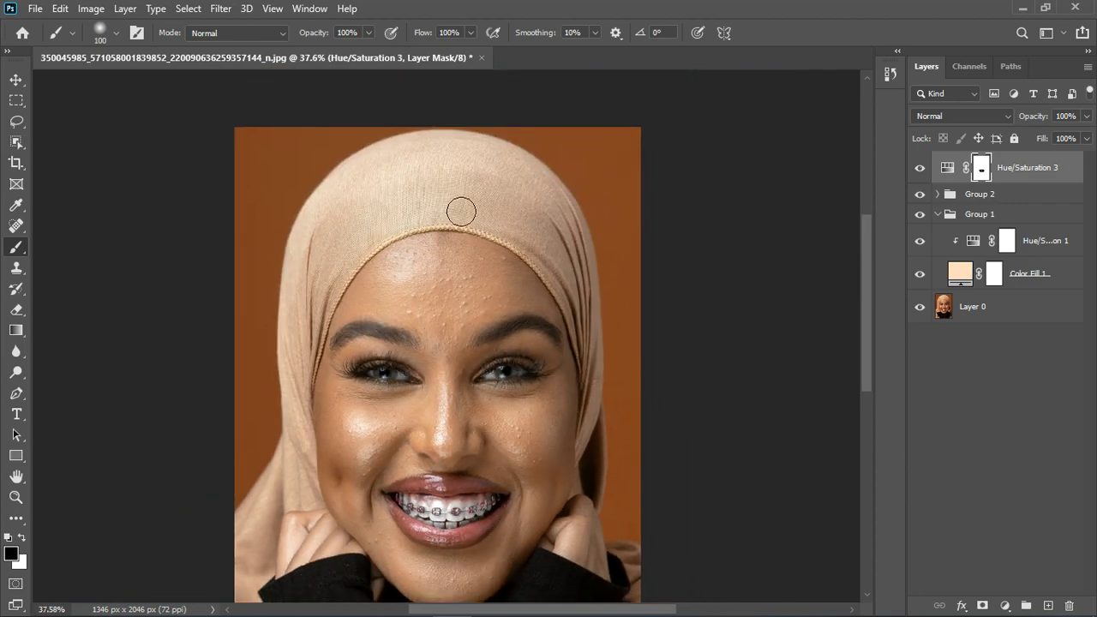
pyautogui.press(']')
pyautogui.press(']')
pyautogui.press(']')
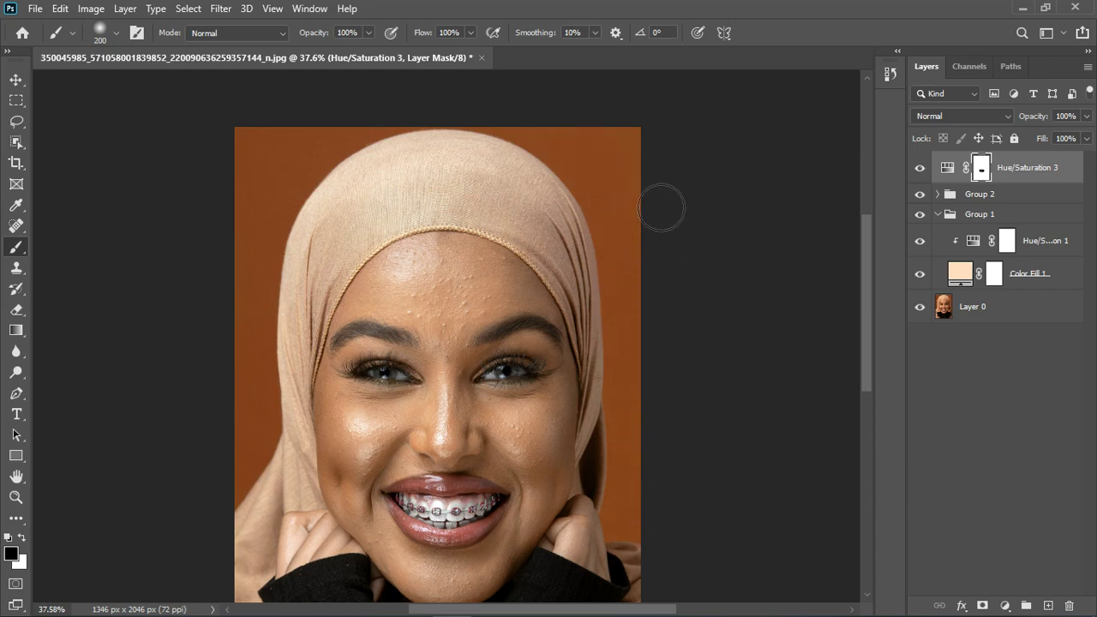
pyautogui.moveTo(662, 207)
pyautogui.mouseDown()
pyautogui.moveTo(395, 207)
pyautogui.moveTo(324, 225)
pyautogui.mouseUp()
pyautogui.scroll(-3, 398, 233)
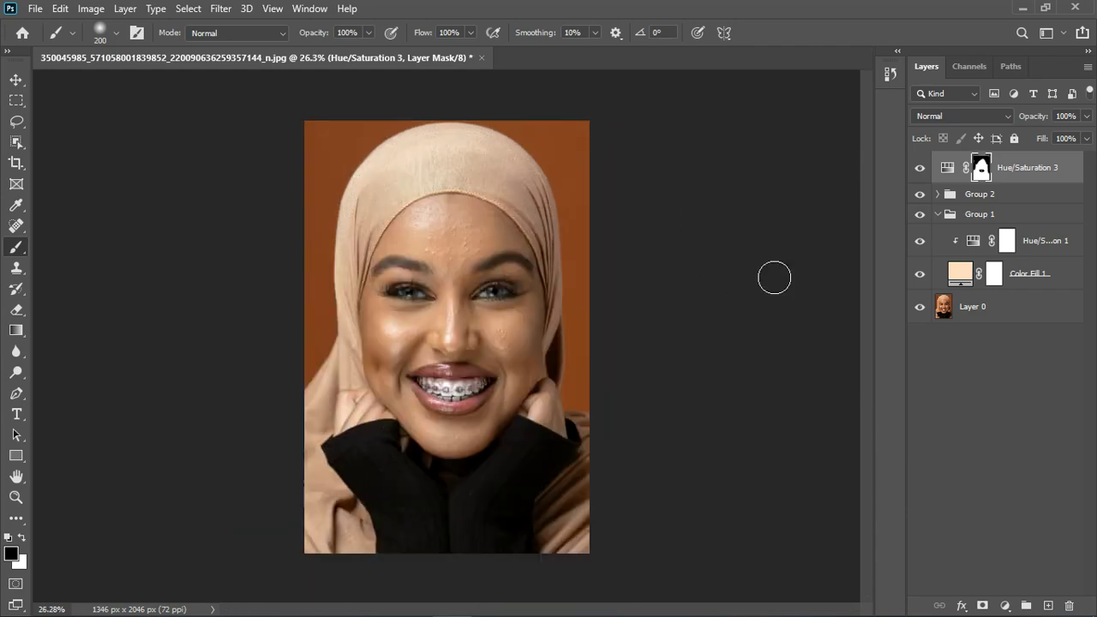
# Create a new layer group at the top of the stack and move Hue/Saturation 3 into it.
pyautogui.click(1026, 605)
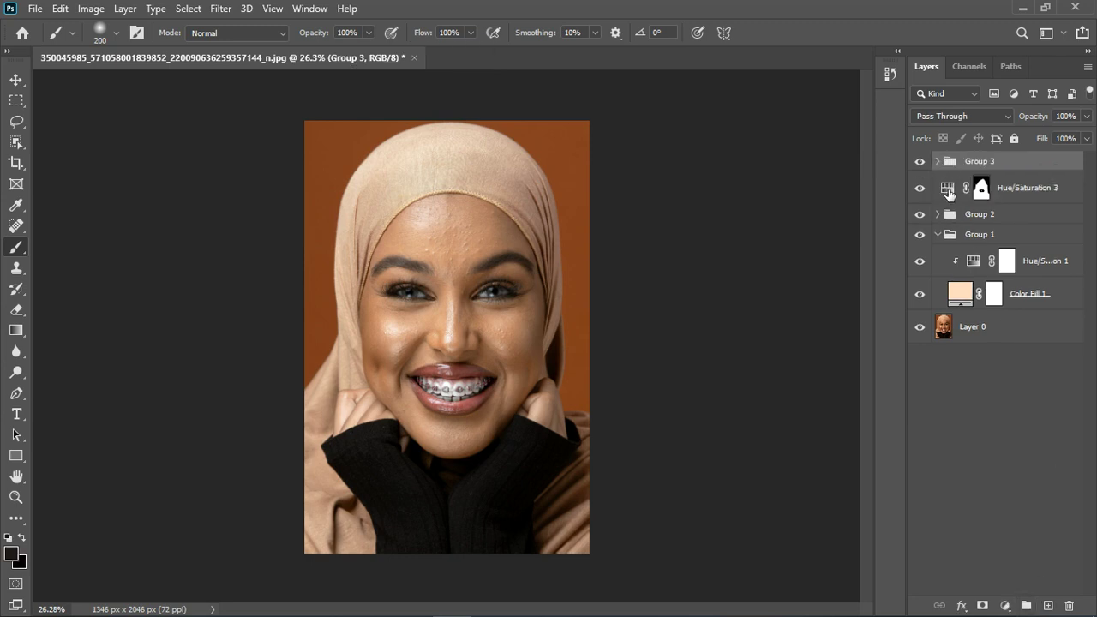
pyautogui.moveTo(1037, 197); pyautogui.dragTo(1028, 178)
pyautogui.click(1028, 179)
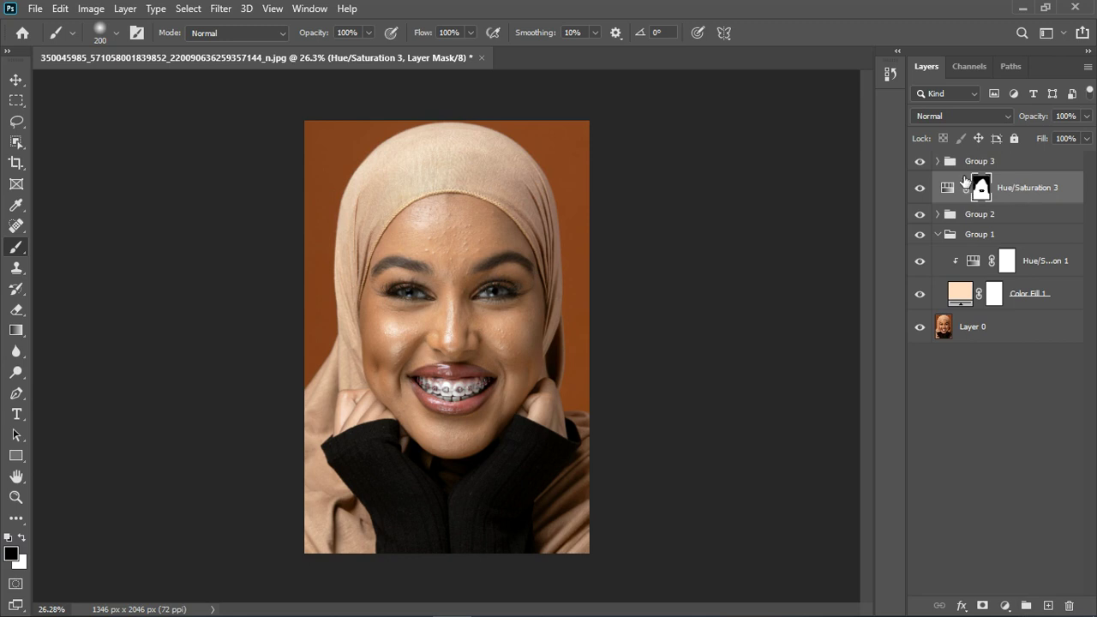
pyautogui.click(939, 163)
pyautogui.moveTo(1004, 197); pyautogui.dragTo(986, 186)
pyautogui.click(939, 162)
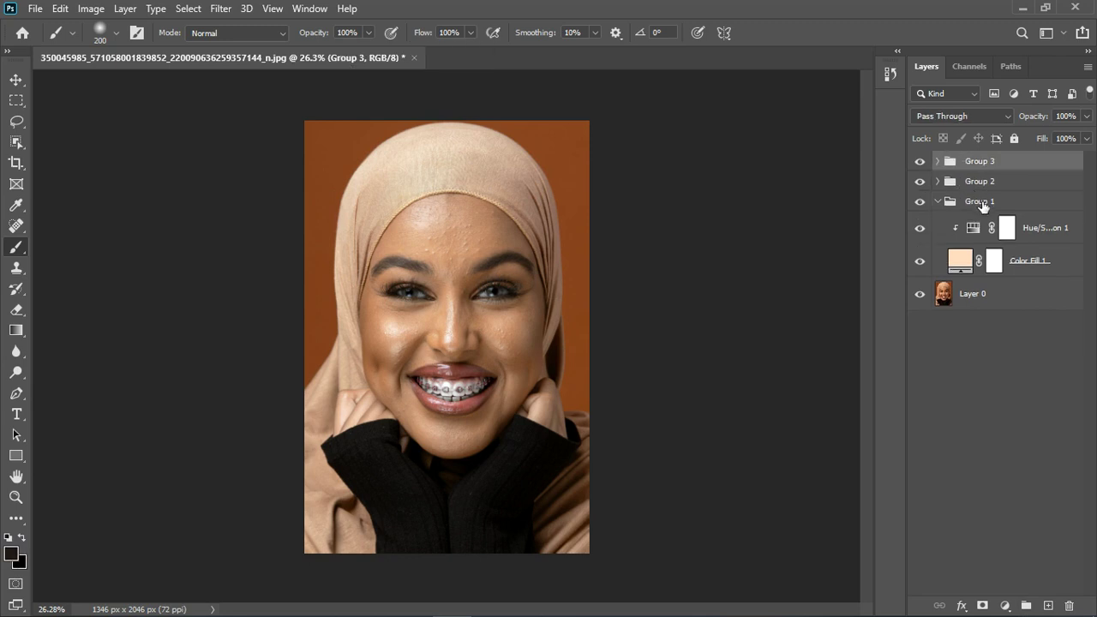
# Rename Group 1 as "white balance" and Group 2 as "whitening".
pyautogui.doubleClick(982, 202)
pyautogui.write('wh')
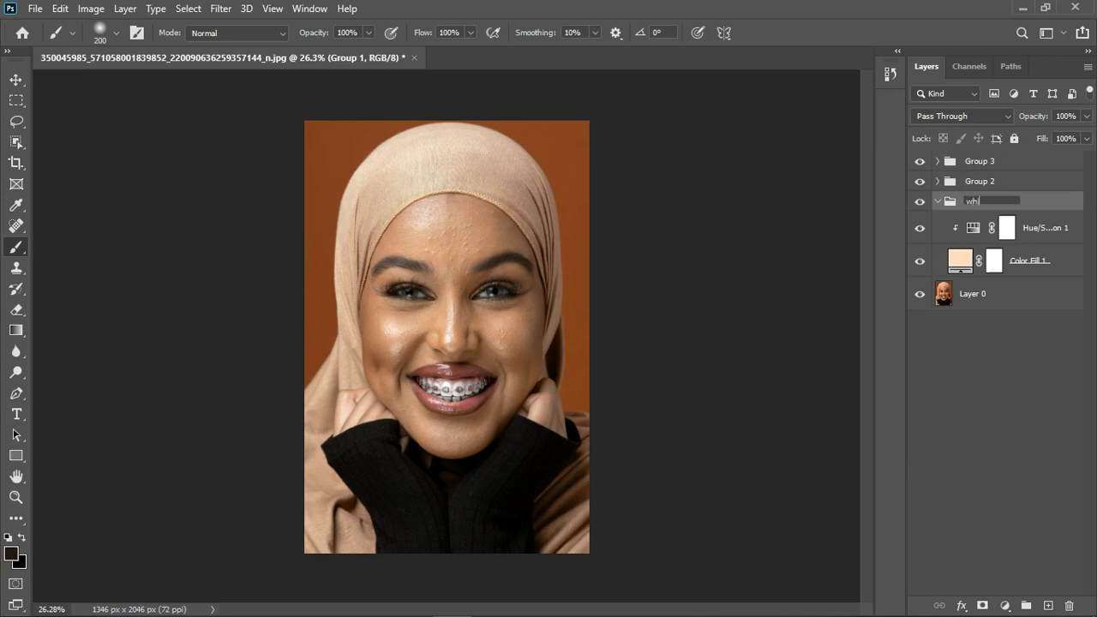
pyautogui.write('ite balance')
pyautogui.press('Return')
pyautogui.doubleClick(981, 182)
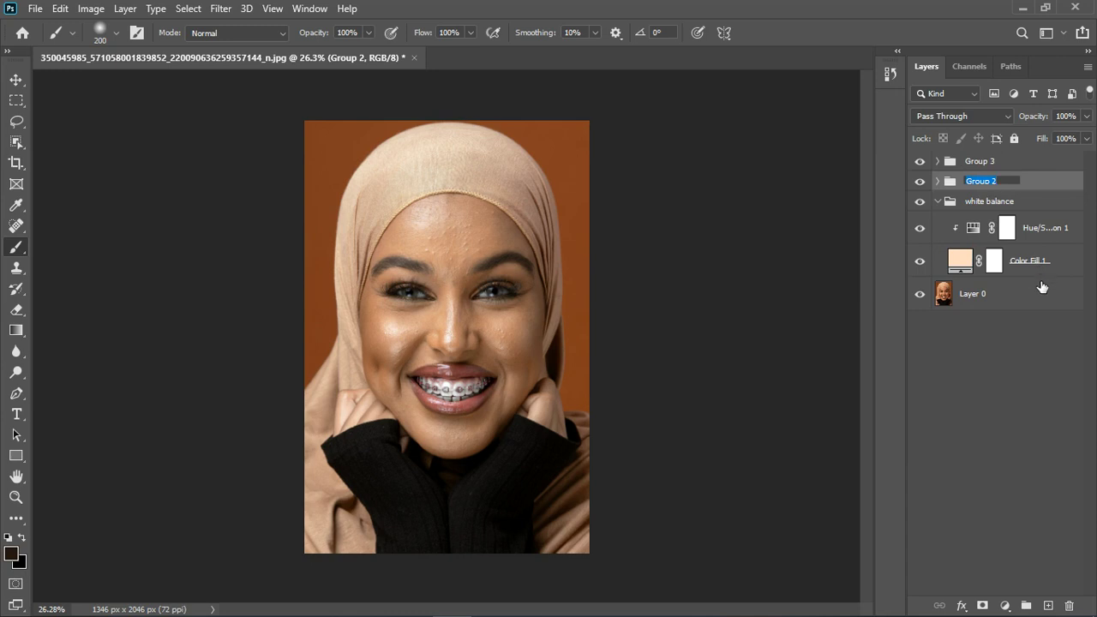
pyautogui.write('shitening')
pyautogui.press('Return')
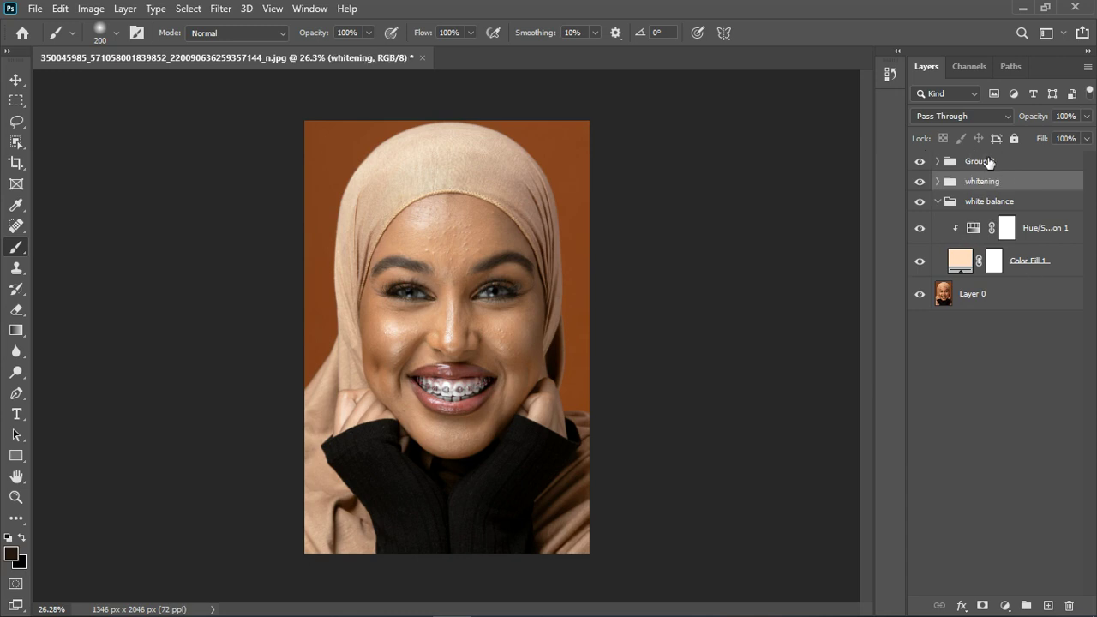
# Rename Group 3 as "color correction".
pyautogui.doubleClick(981, 161)
pyautogui.write('color')
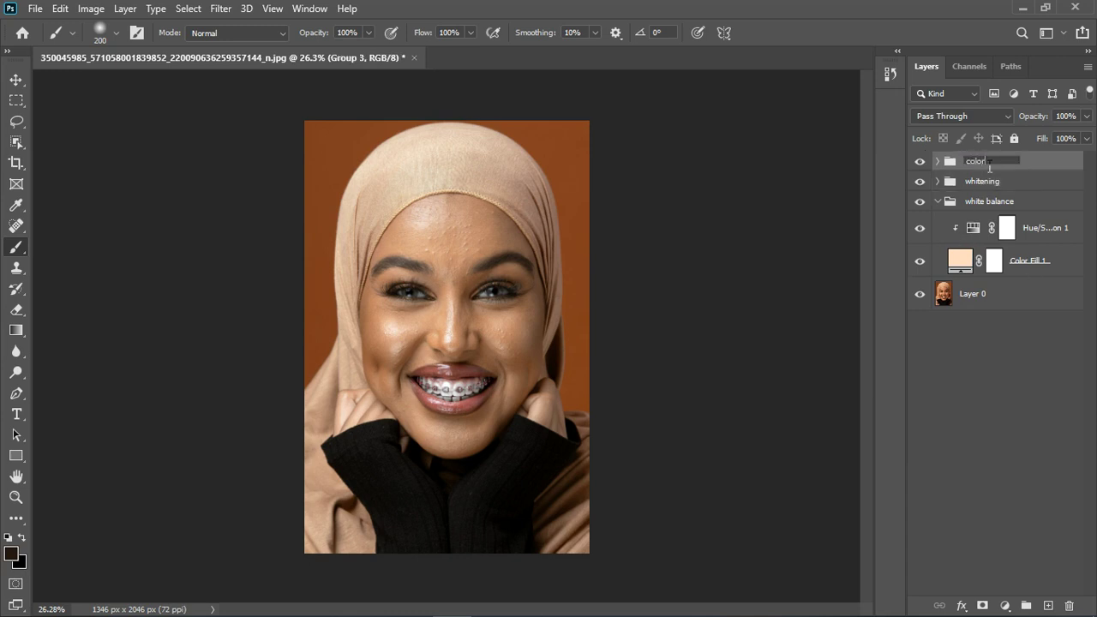
pyautogui.write(' correction')
pyautogui.press('Return')
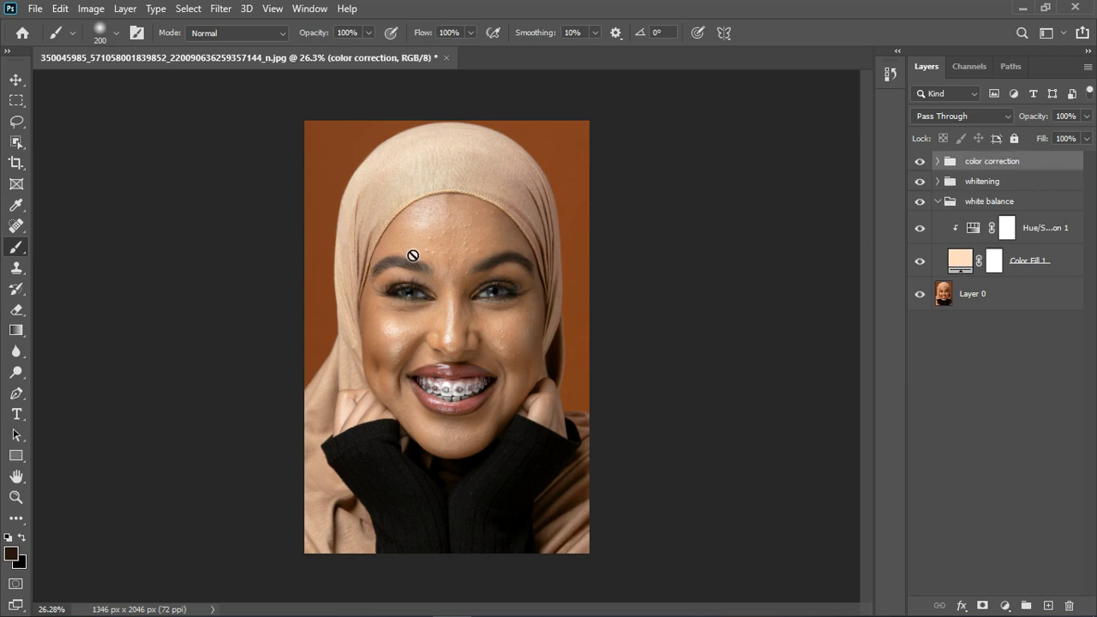
# Stamp all visible layers into a new merged layer above the groups and name it "image".
pyautogui.scroll(4, 464, 246)
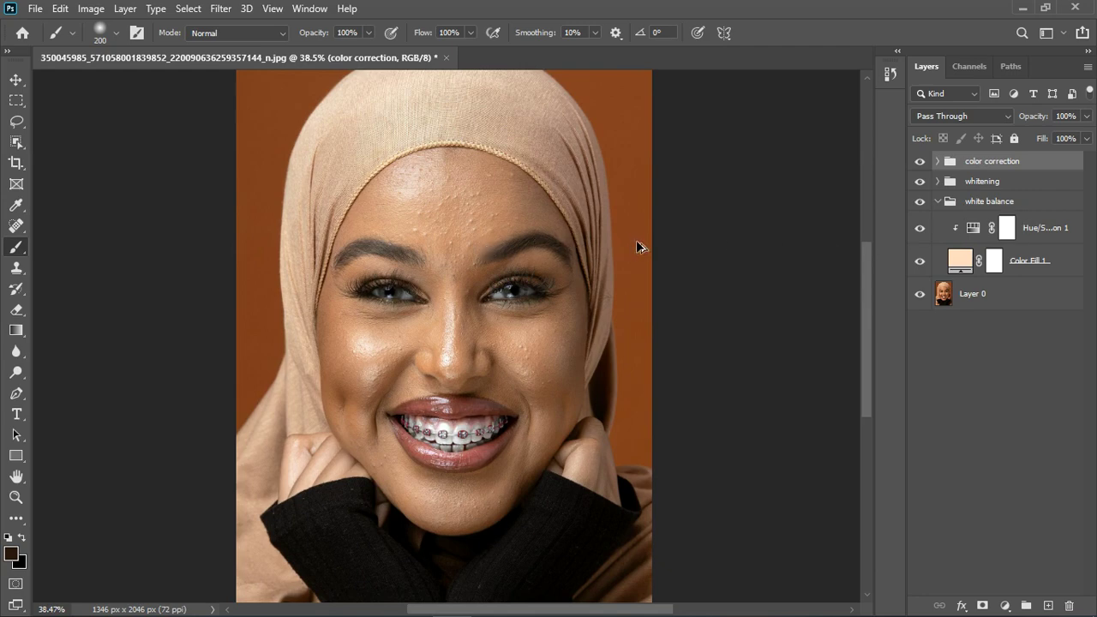
pyautogui.hotkey('ctrl', 'shift', 'alt', 'e')
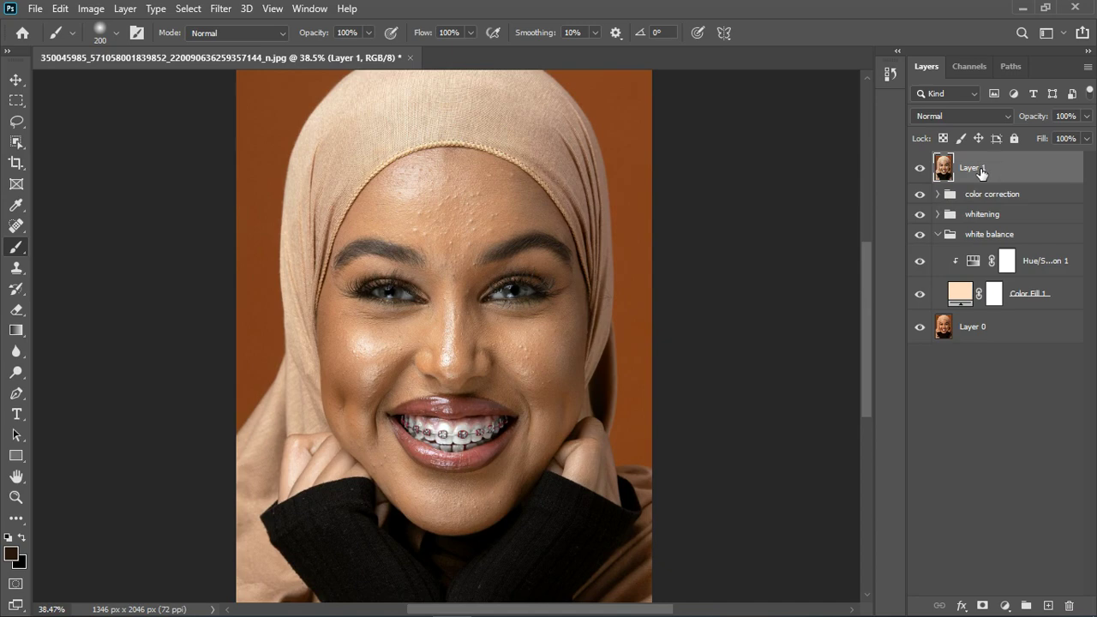
pyautogui.doubleClick(981, 170)
pyautogui.write('image')
pyautogui.press('Return')
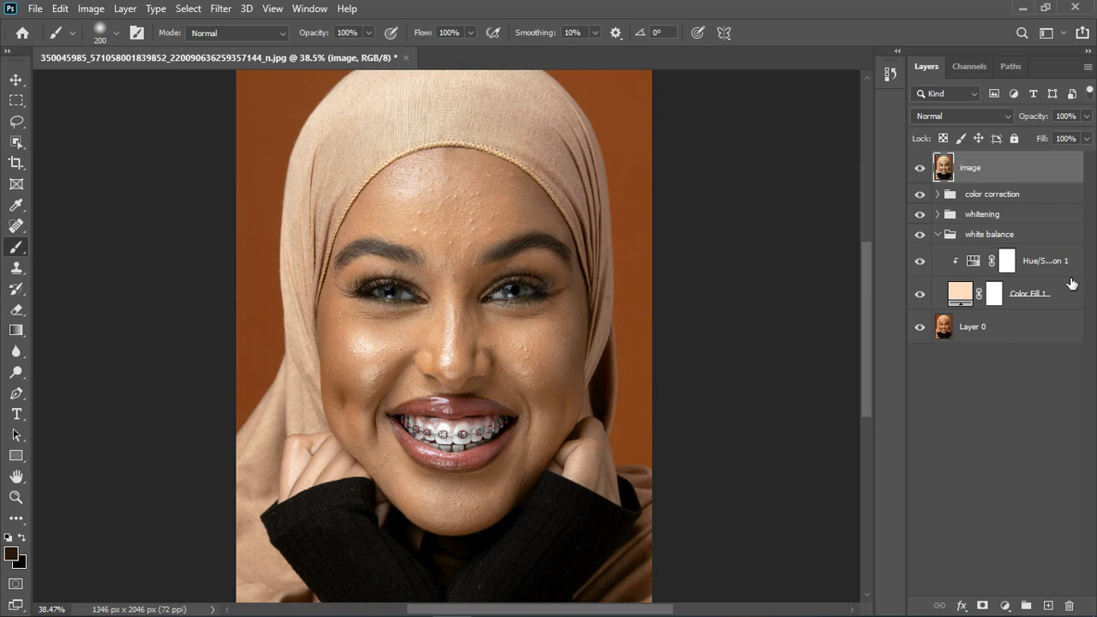
# Duplicate the image layer twice and rename the lower copy as "color".
pyautogui.hotkey('ctrl', 'j')
pyautogui.hotkey('ctrl', 'j')
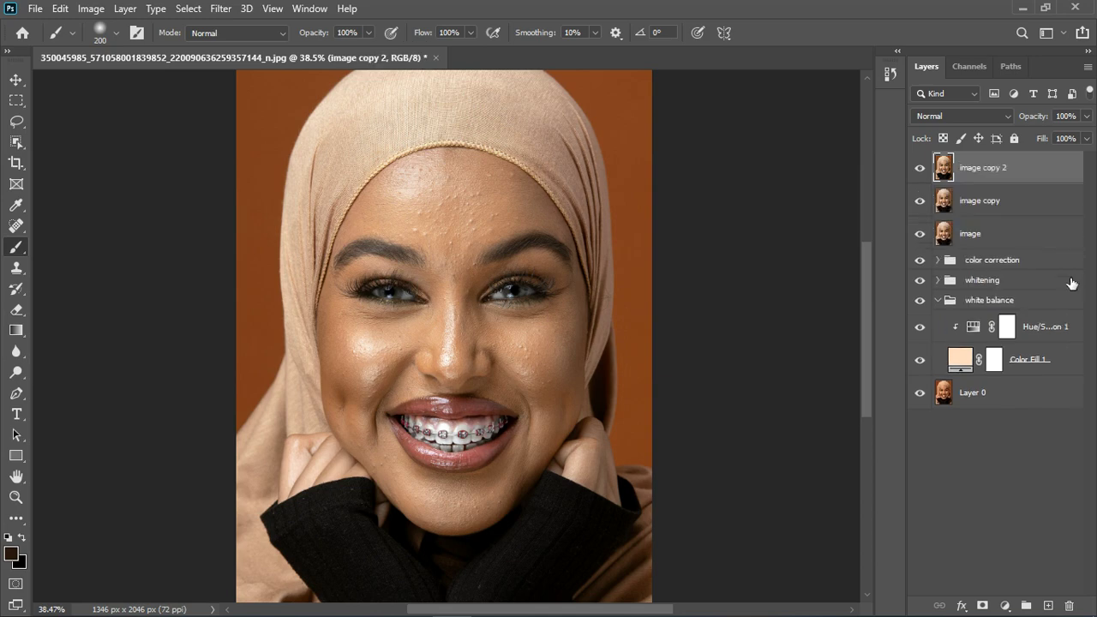
pyautogui.doubleClick(995, 203)
pyautogui.write('co')
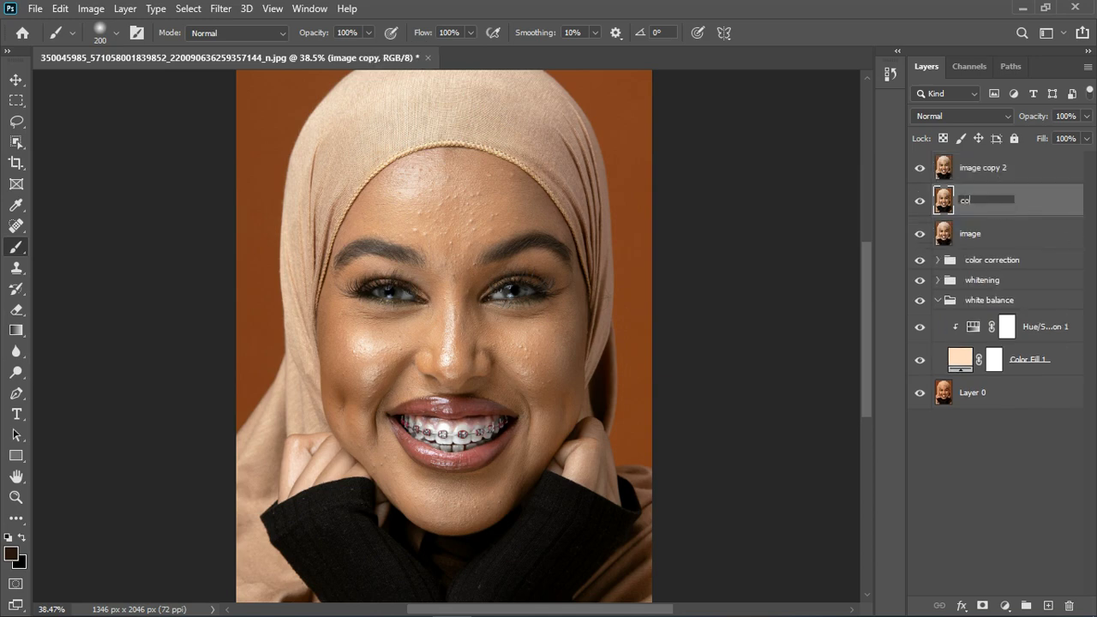
pyautogui.write('or')
pyautogui.press('Return')
# Rename the topmost image copy as "texture" and select the color layer.
pyautogui.doubleClick(988, 168)
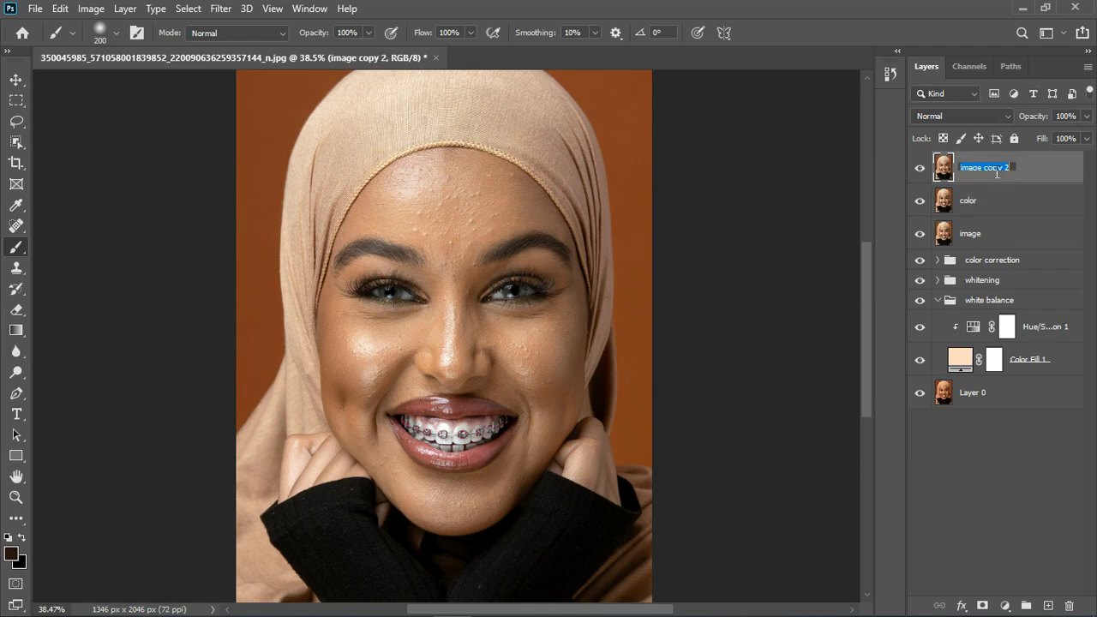
pyautogui.write('texture')
pyautogui.press('Return')
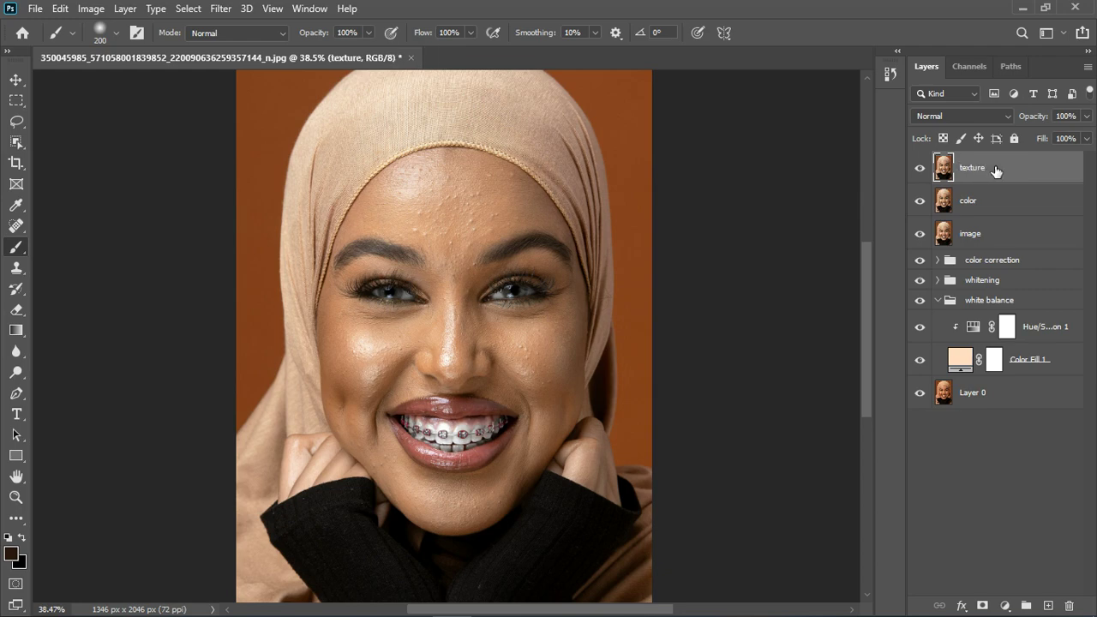
pyautogui.click(987, 206)
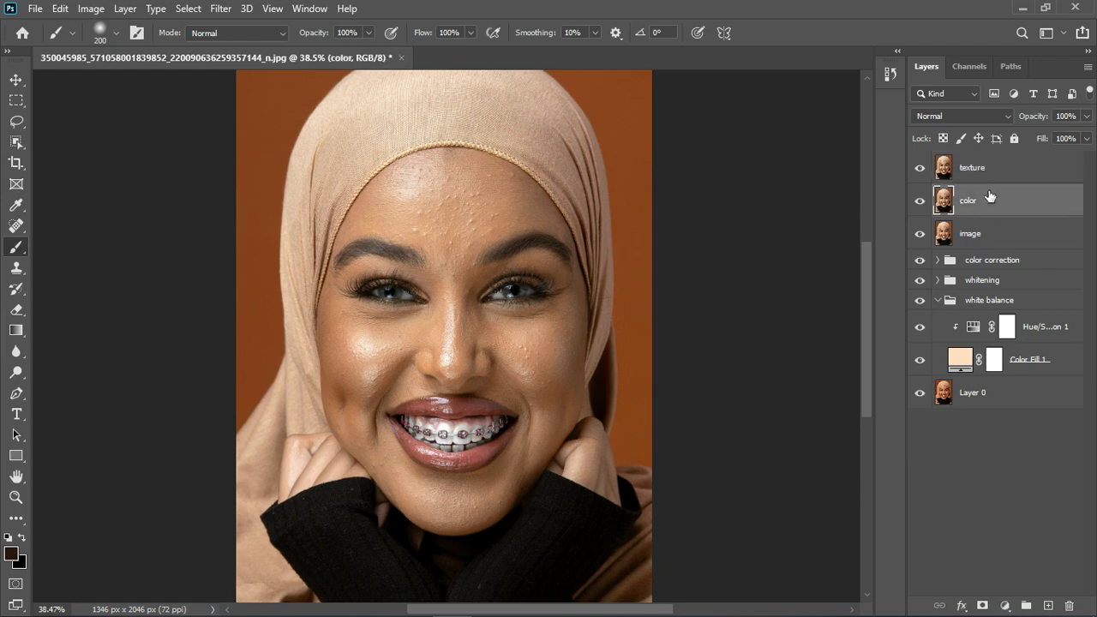
# Hide the texture layer and apply a Gaussian Blur with a radius of 7.2 pixels to the color layer.
pyautogui.click(919, 168)
pyautogui.click(225, 10)
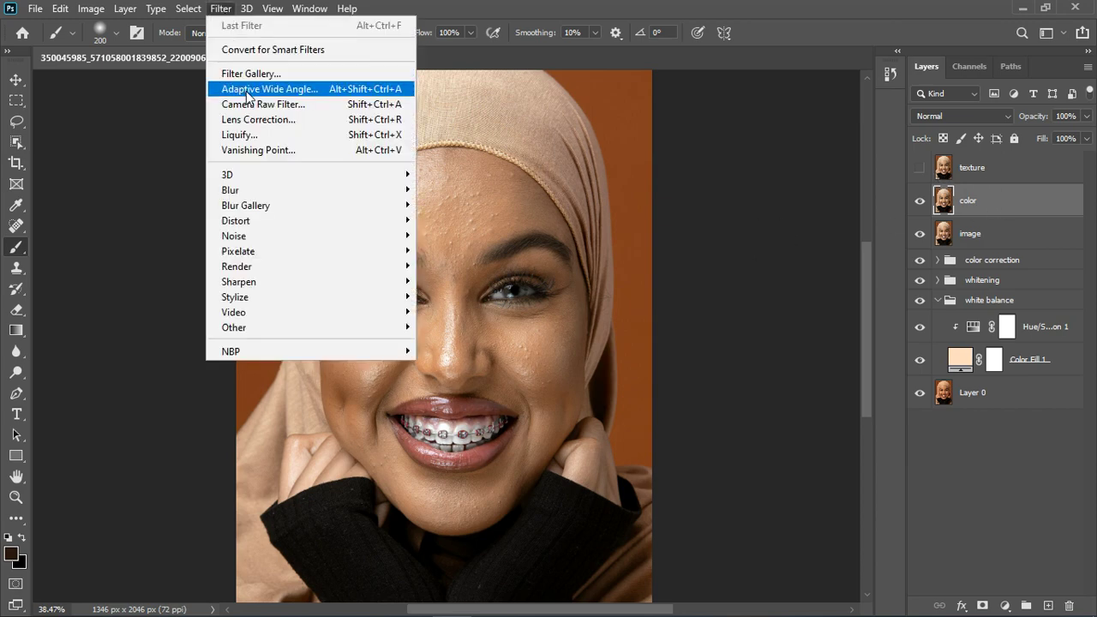
pyautogui.moveTo(267, 190)
pyautogui.click(448, 250)
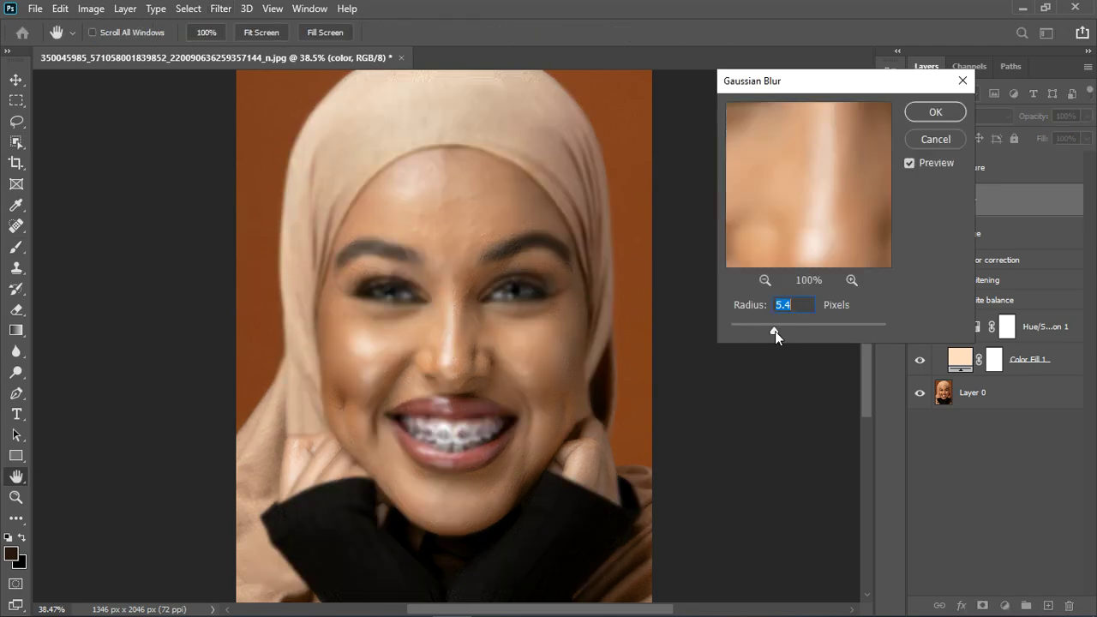
pyautogui.moveTo(775, 331); pyautogui.dragTo(807, 323)
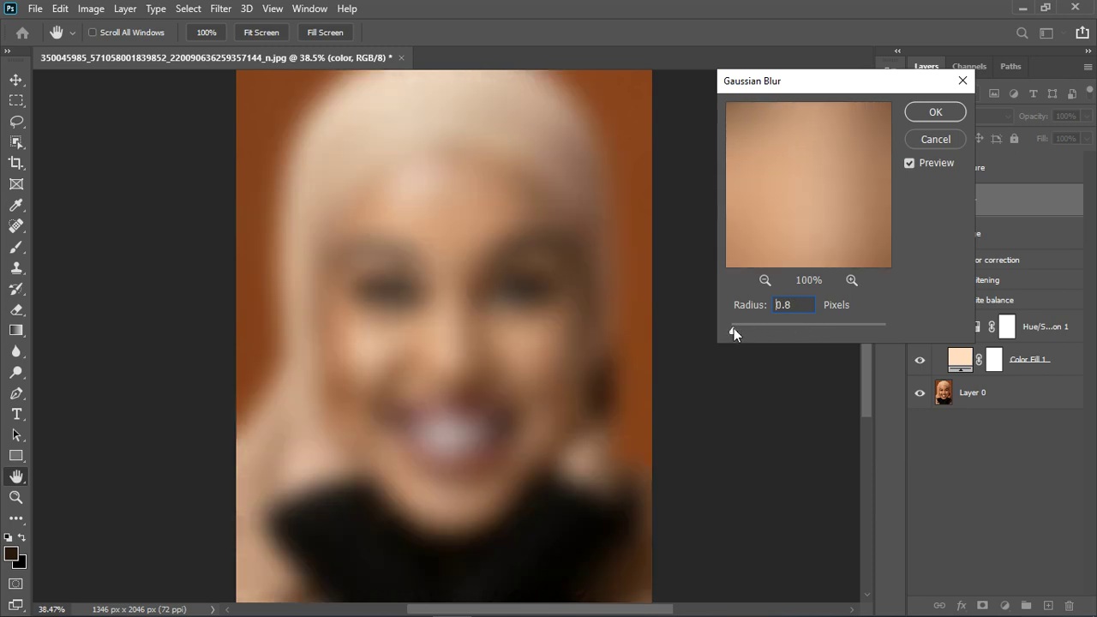
pyautogui.moveTo(734, 328); pyautogui.dragTo(725, 329)
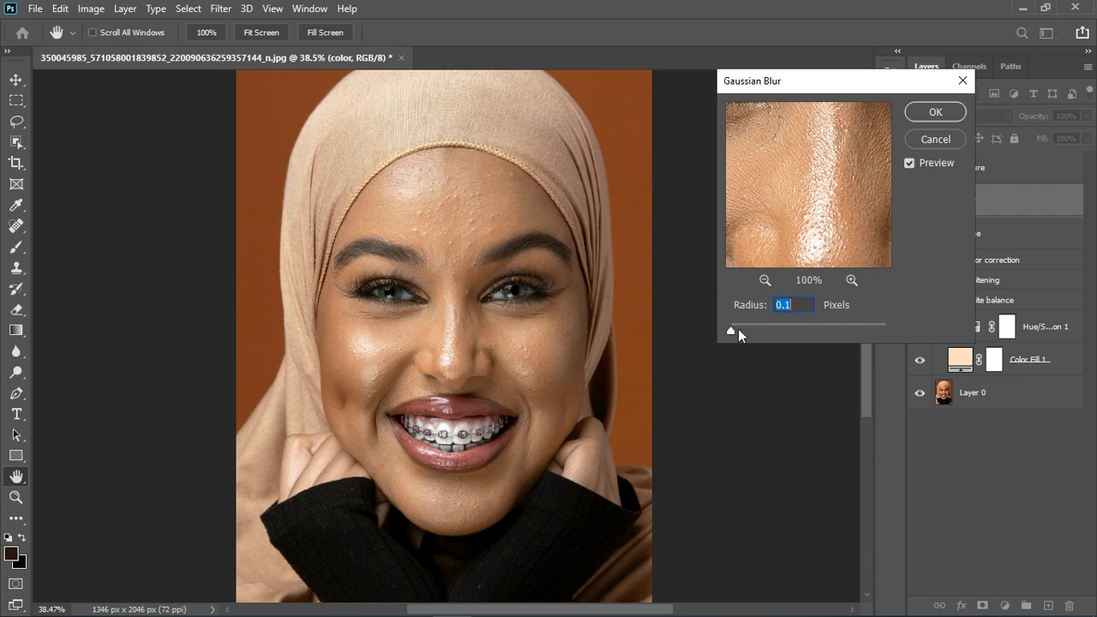
pyautogui.moveTo(734, 330); pyautogui.dragTo(775, 335)
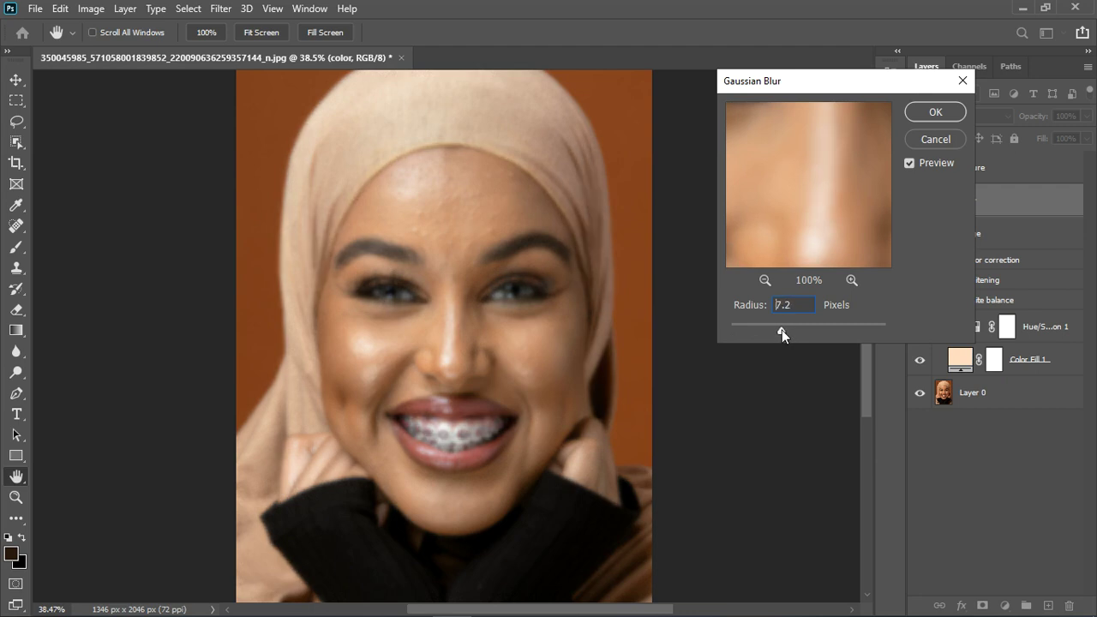
pyautogui.moveTo(781, 330); pyautogui.dragTo(781, 330)
pyautogui.click(934, 112)
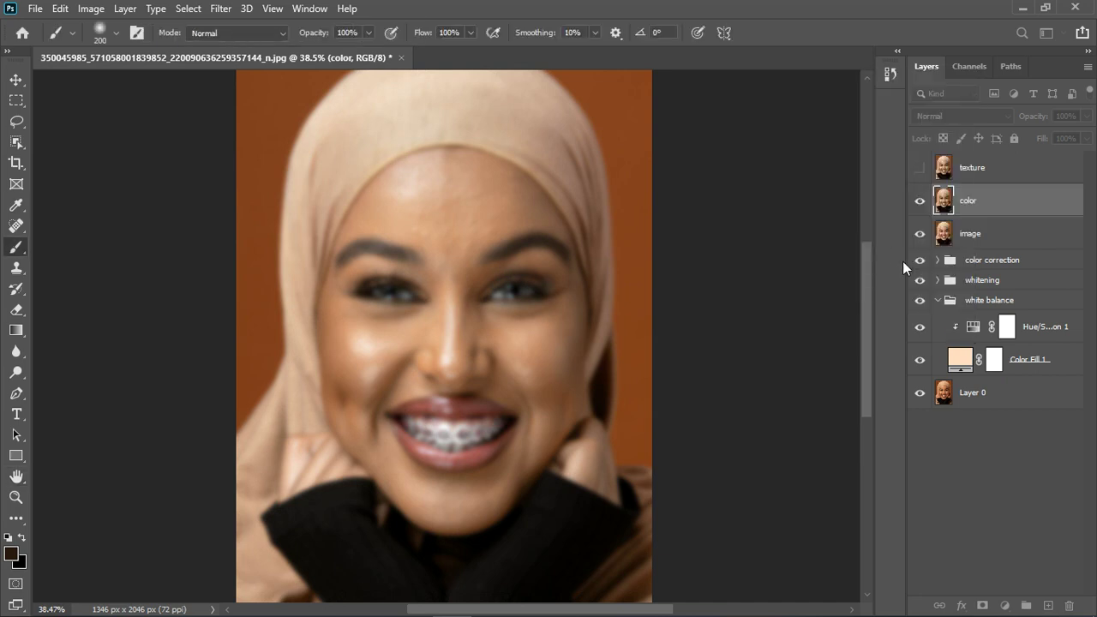
# Show the texture layer, apply the color layer to it with Subtract blending, scale 2 and offset 128, and set its blend mode to Linear Light.
pyautogui.click(919, 167)
pyautogui.click(1008, 176)
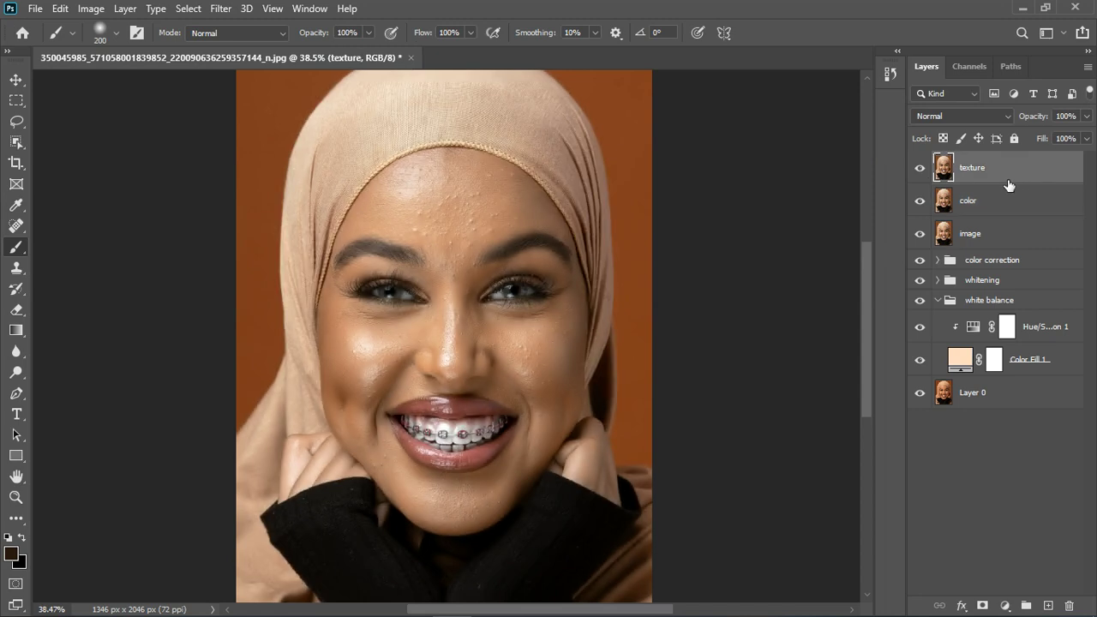
pyautogui.click(103, 12)
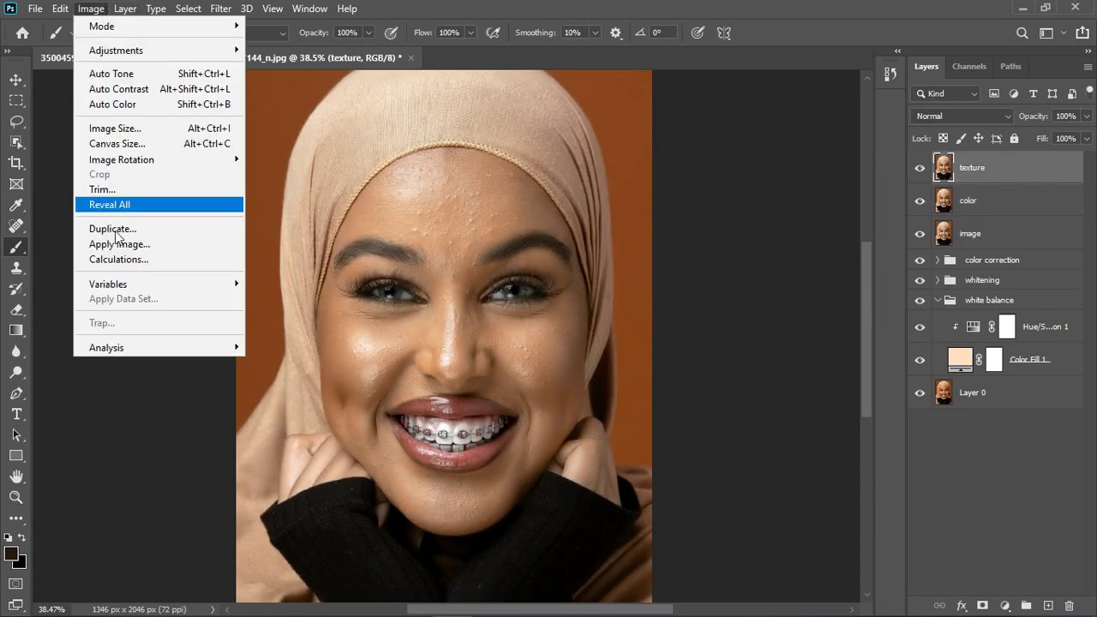
pyautogui.click(121, 245)
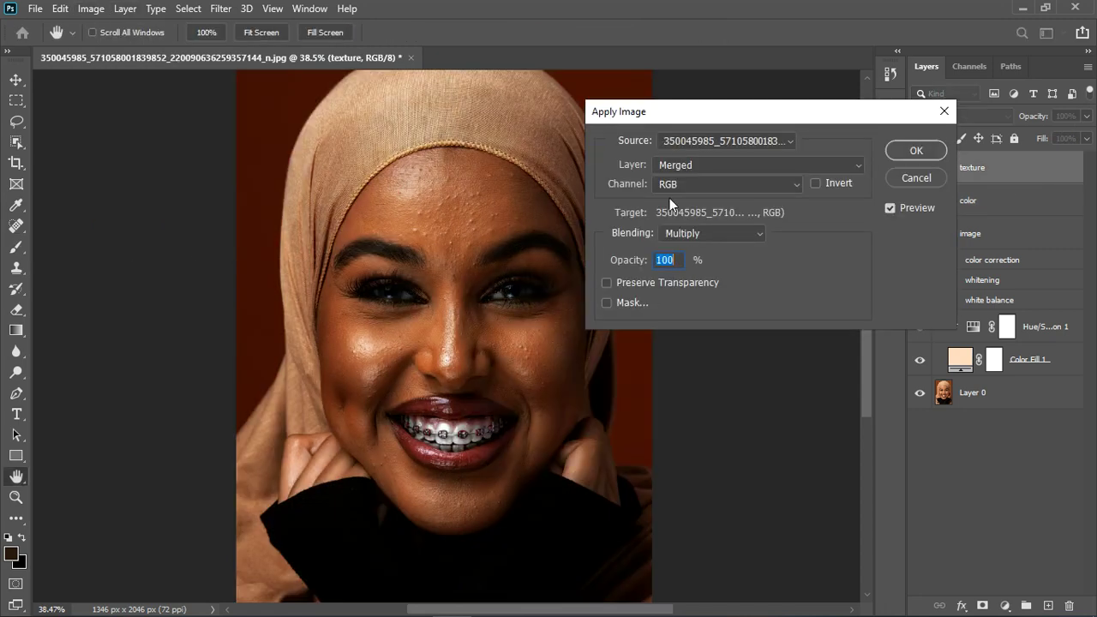
pyautogui.click(696, 166)
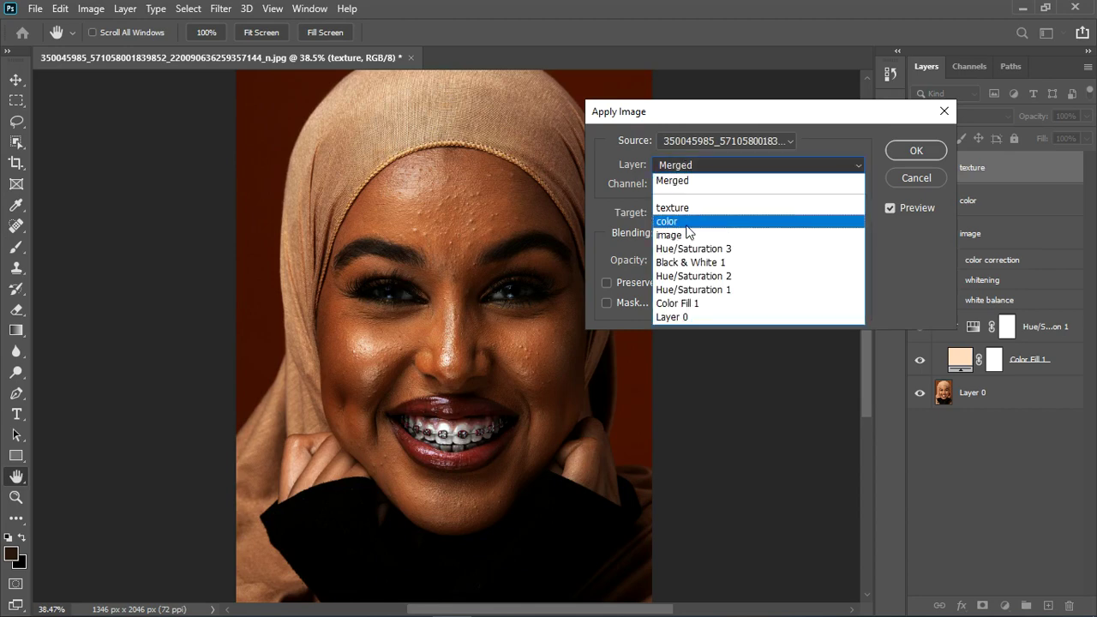
pyautogui.click(702, 224)
pyautogui.click(723, 234)
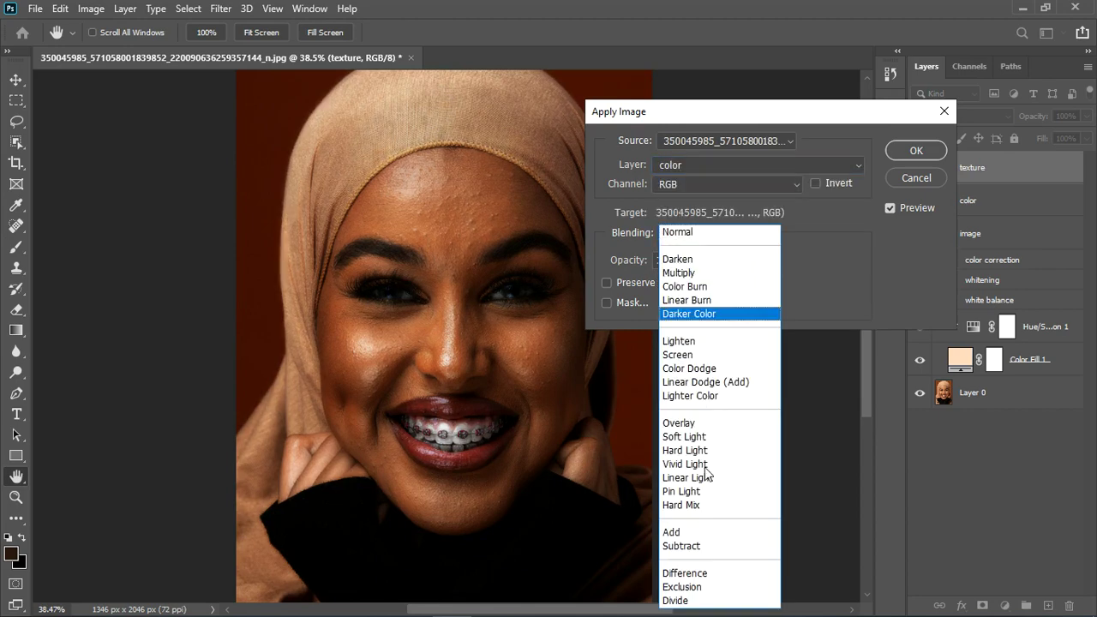
pyautogui.click(704, 546)
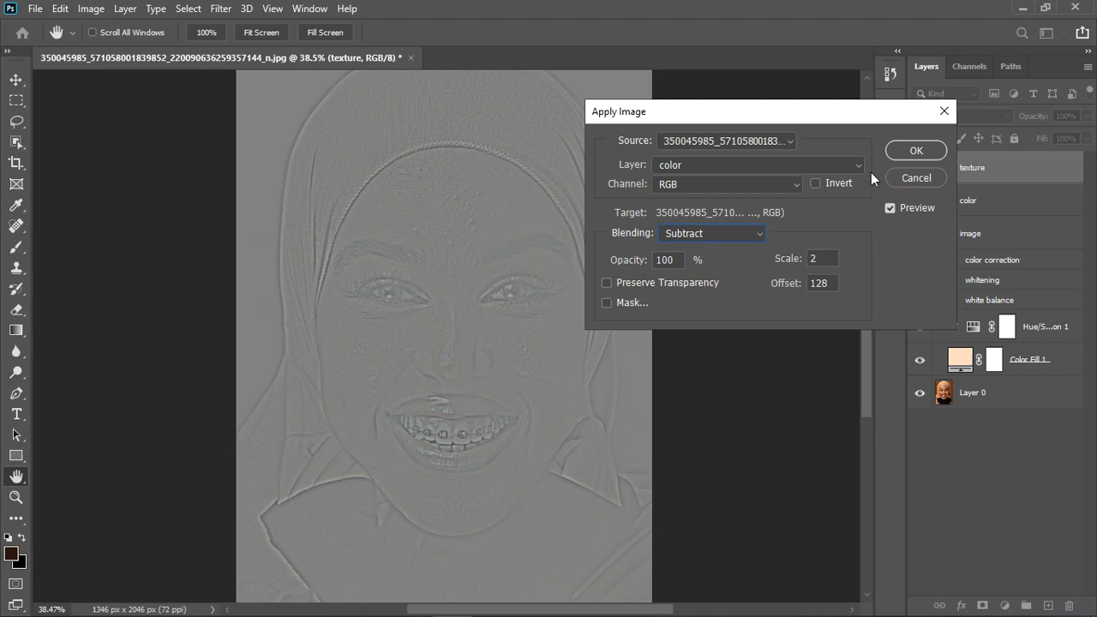
pyautogui.click(903, 152)
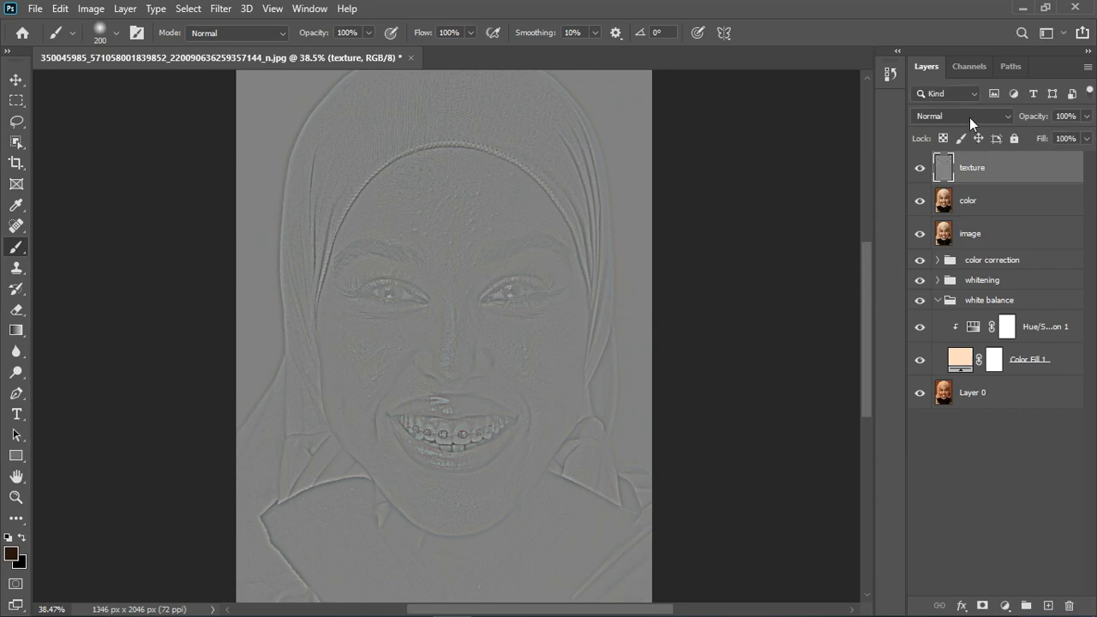
pyautogui.click(969, 117)
pyautogui.click(943, 357)
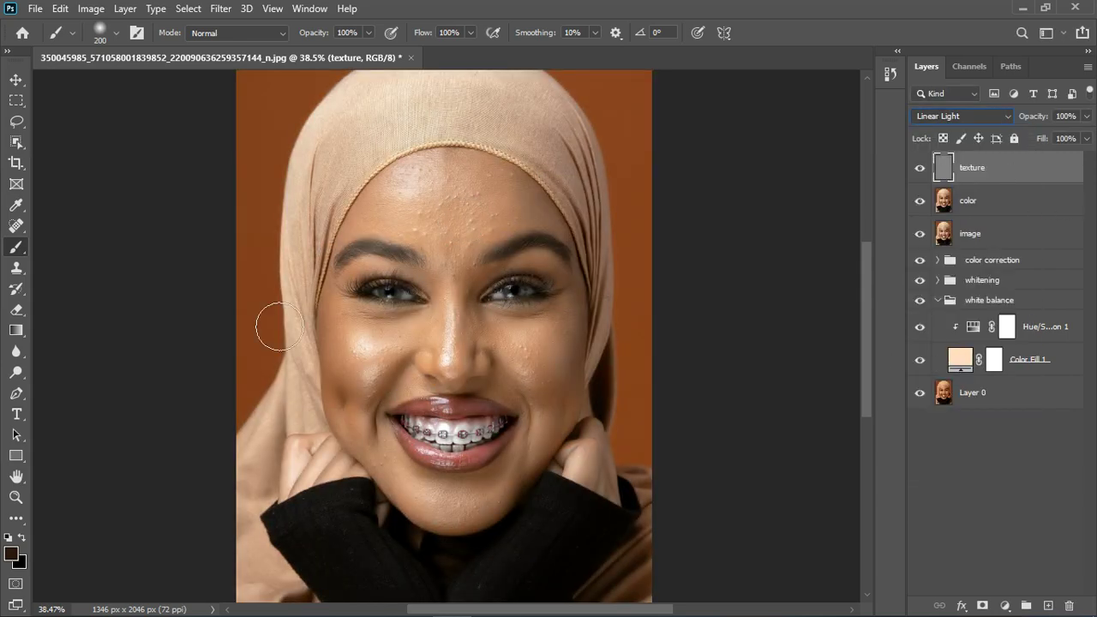
# Blend the uneven tones across the forehead on the color layer with the Mixer Brush.
pyautogui.click(16, 270)
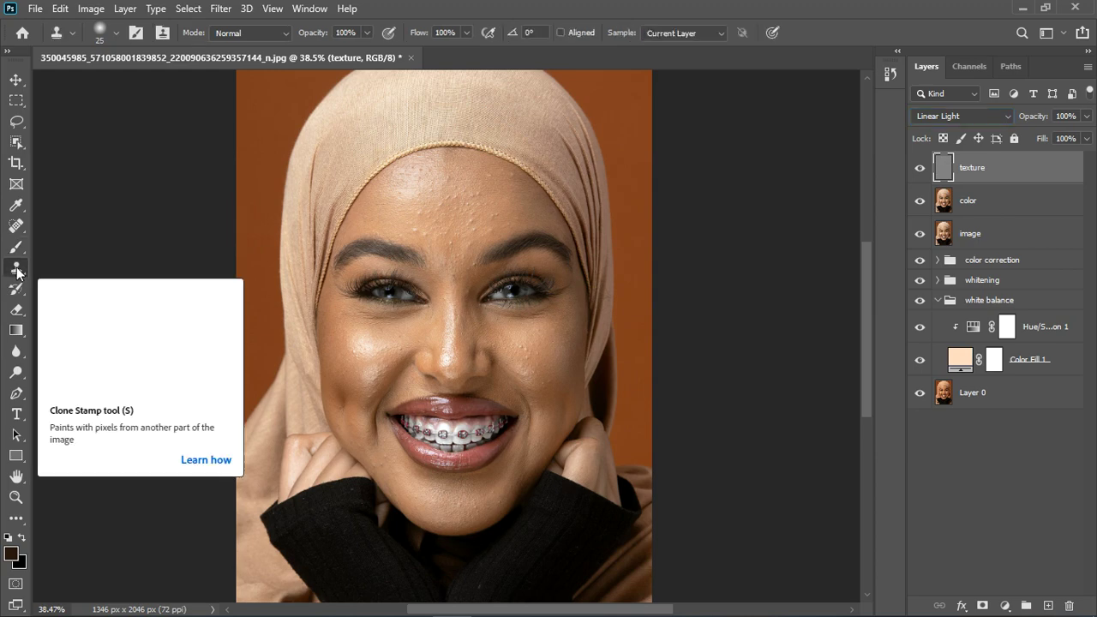
pyautogui.click(999, 209)
pyautogui.click(15, 251)
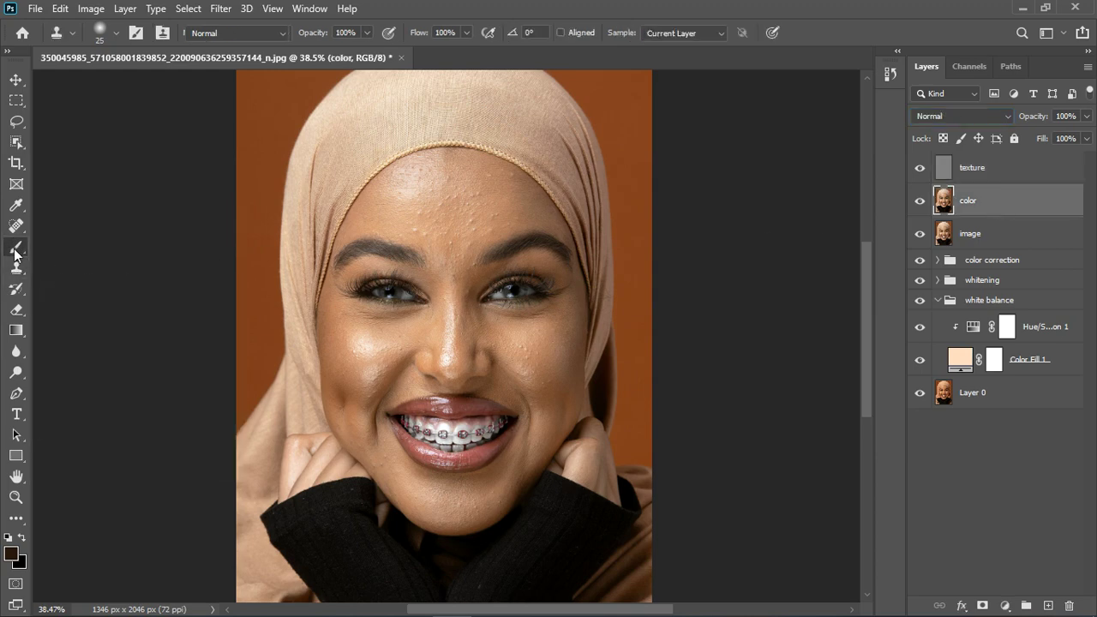
pyautogui.rightClick(15, 250)
pyautogui.click(73, 291)
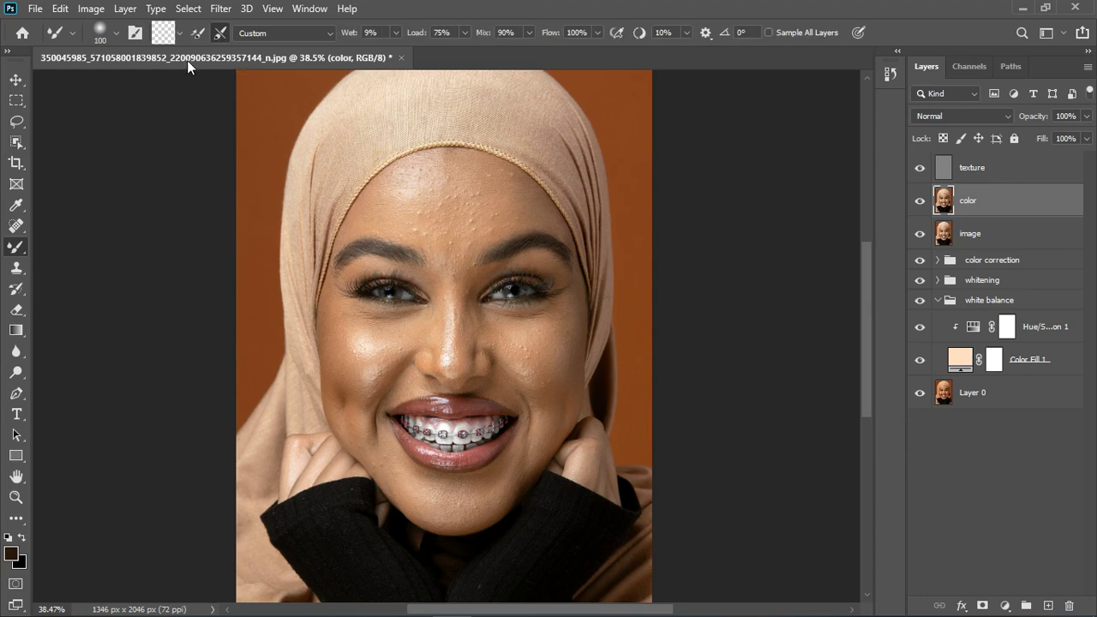
pyautogui.click(180, 34)
pyautogui.click(185, 67)
pyautogui.scroll(5, 480, 222)
pyautogui.scroll(-1, 480, 222)
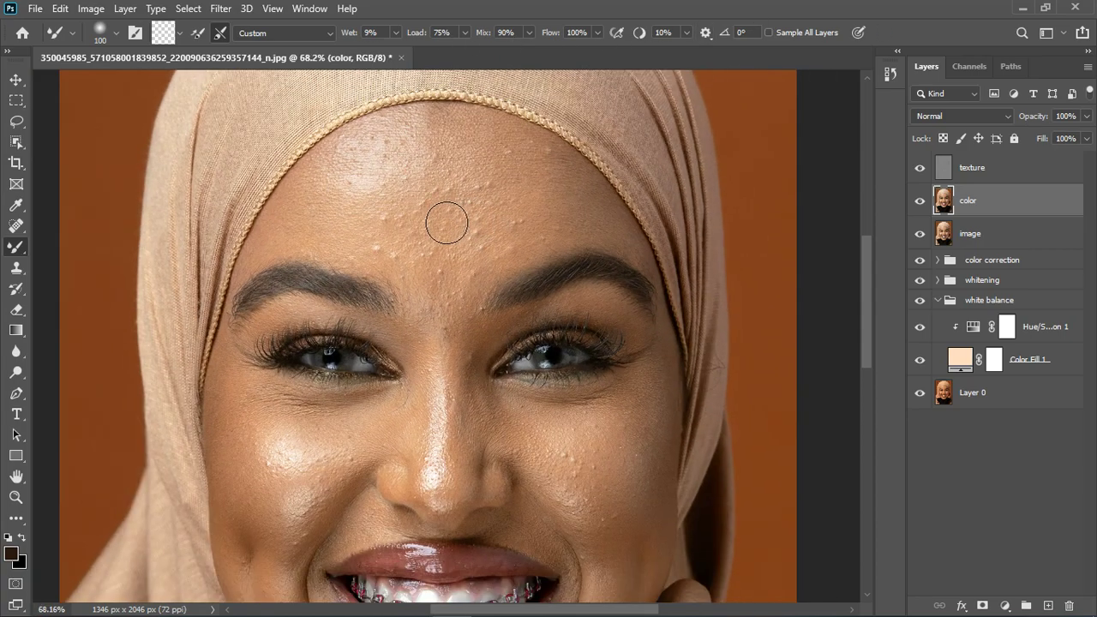
pyautogui.moveTo(366, 180)
pyautogui.mouseDown()
pyautogui.moveTo(331, 212)
pyautogui.moveTo(323, 248)
pyautogui.moveTo(315, 237)
pyautogui.moveTo(336, 247)
pyautogui.moveTo(378, 184)
pyautogui.moveTo(422, 159)
pyautogui.moveTo(470, 155)
pyautogui.moveTo(433, 147)
pyautogui.moveTo(468, 158)
pyautogui.moveTo(489, 192)
pyautogui.moveTo(482, 166)
pyautogui.moveTo(514, 173)
pyautogui.moveTo(536, 206)
pyautogui.moveTo(553, 204)
pyautogui.moveTo(522, 177)
pyautogui.moveTo(617, 240)
pyautogui.moveTo(489, 161)
pyautogui.moveTo(533, 225)
pyautogui.moveTo(505, 158)
pyautogui.moveTo(552, 210)
pyautogui.moveTo(447, 156)
pyautogui.moveTo(586, 196)
pyautogui.moveTo(607, 247)
pyautogui.moveTo(528, 193)
pyautogui.moveTo(608, 233)
pyautogui.moveTo(597, 210)
pyautogui.moveTo(544, 178)
pyautogui.moveTo(452, 167)
pyautogui.moveTo(387, 233)
pyautogui.moveTo(442, 177)
pyautogui.moveTo(532, 220)
pyautogui.mouseUp()
pyautogui.moveTo(410, 255)
pyautogui.mouseDown()
pyautogui.moveTo(466, 240)
pyautogui.moveTo(485, 254)
pyautogui.moveTo(486, 240)
pyautogui.moveTo(461, 272)
pyautogui.mouseUp()
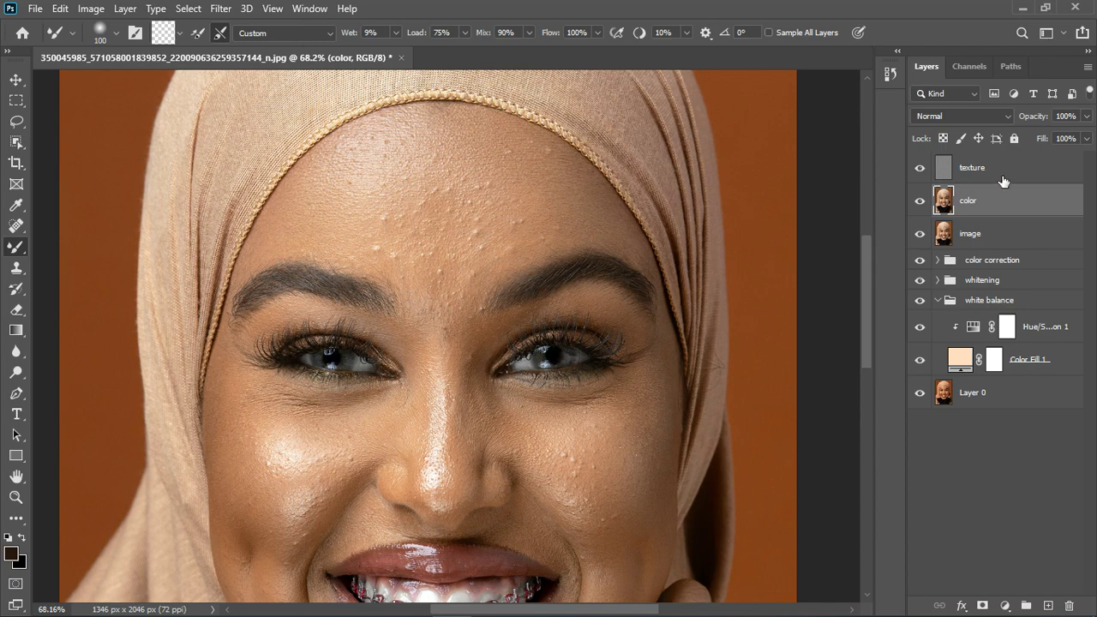
# Clone clean skin from above the inner eyebrow over the forehead bumps on the texture layer with the Clone Stamp.
pyautogui.click(1000, 177)
pyautogui.click(16, 269)
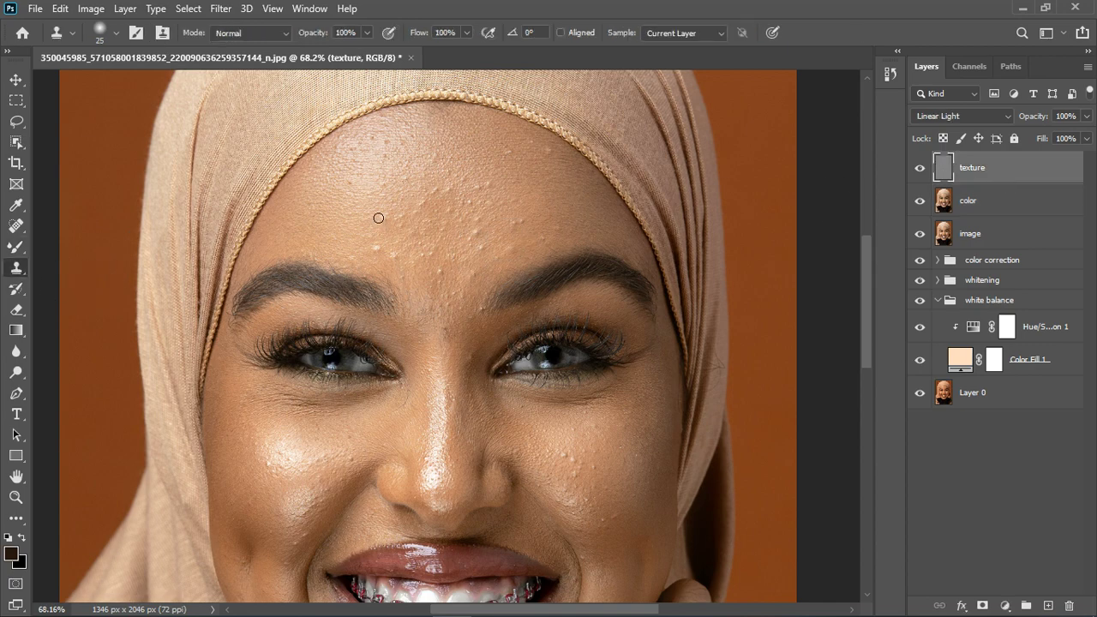
pyautogui.scroll(3, 377, 185)
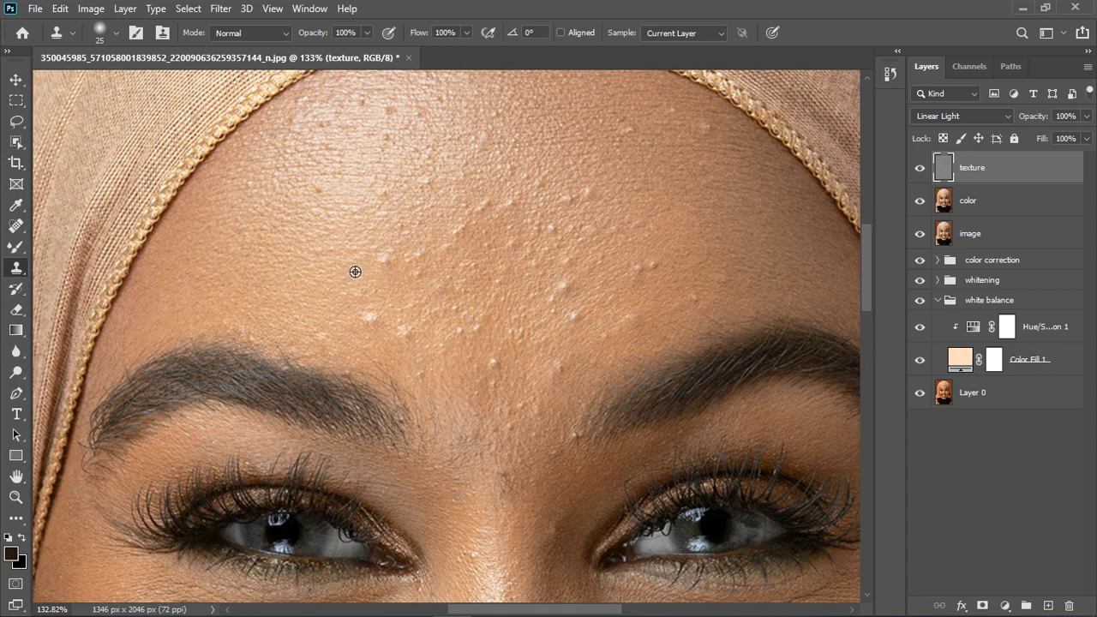
pyautogui.keyDown('alt'); pyautogui.click(355, 272); pyautogui.keyUp('alt')
pyautogui.keyDown('alt'); pyautogui.click(351, 277); pyautogui.keyUp('alt')
pyautogui.click(384, 258)
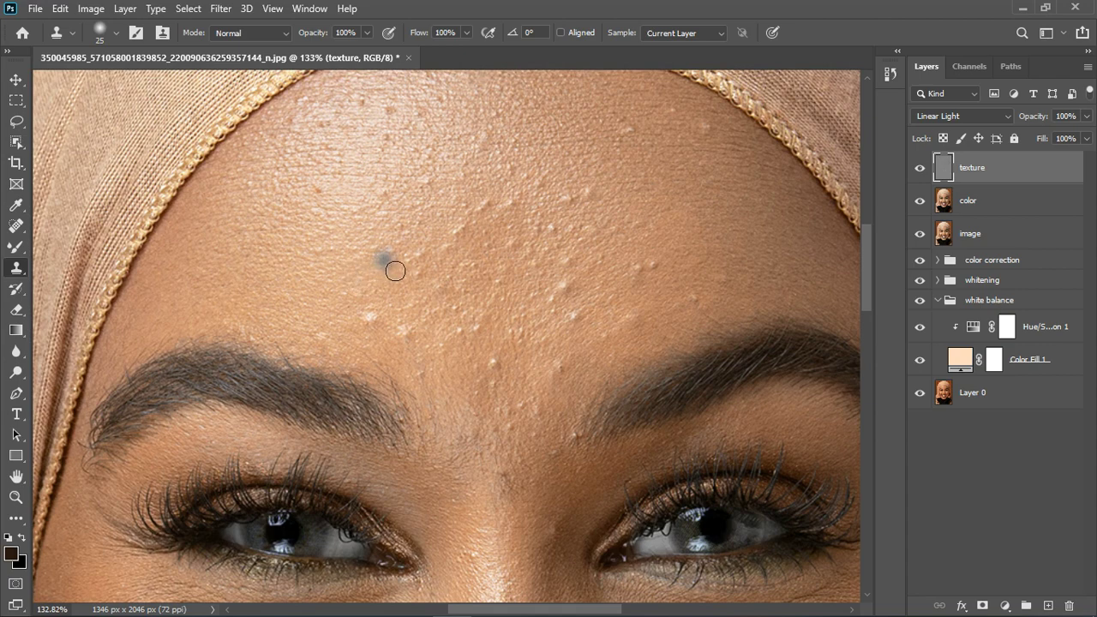
pyautogui.click(369, 316)
pyautogui.click(396, 336)
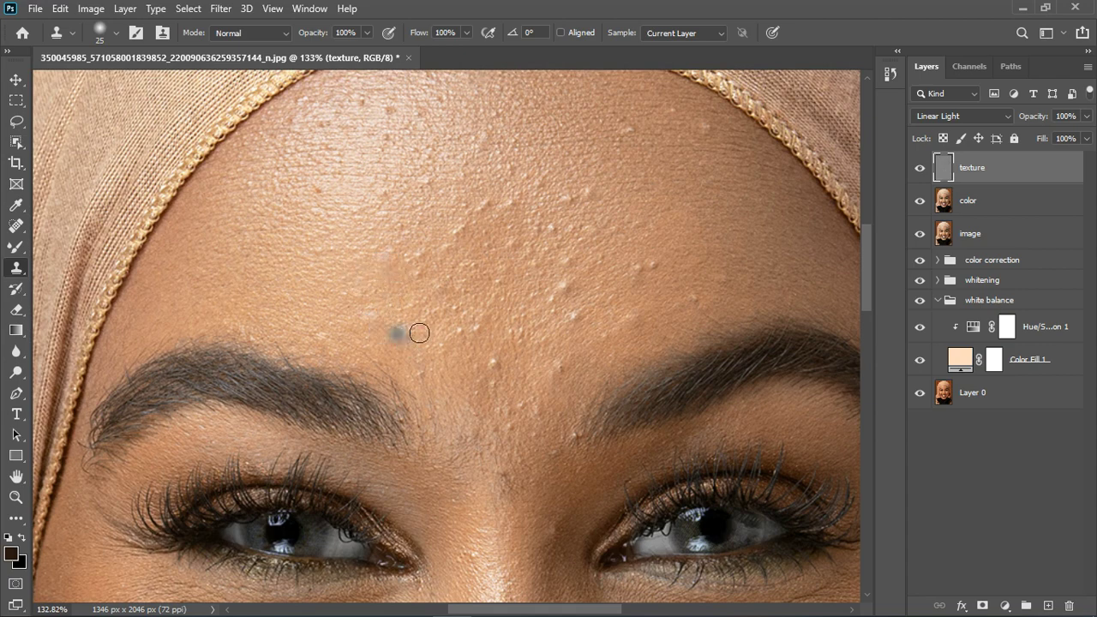
pyautogui.click(448, 309)
pyautogui.click(404, 334)
pyautogui.moveTo(394, 325); pyautogui.dragTo(384, 325)
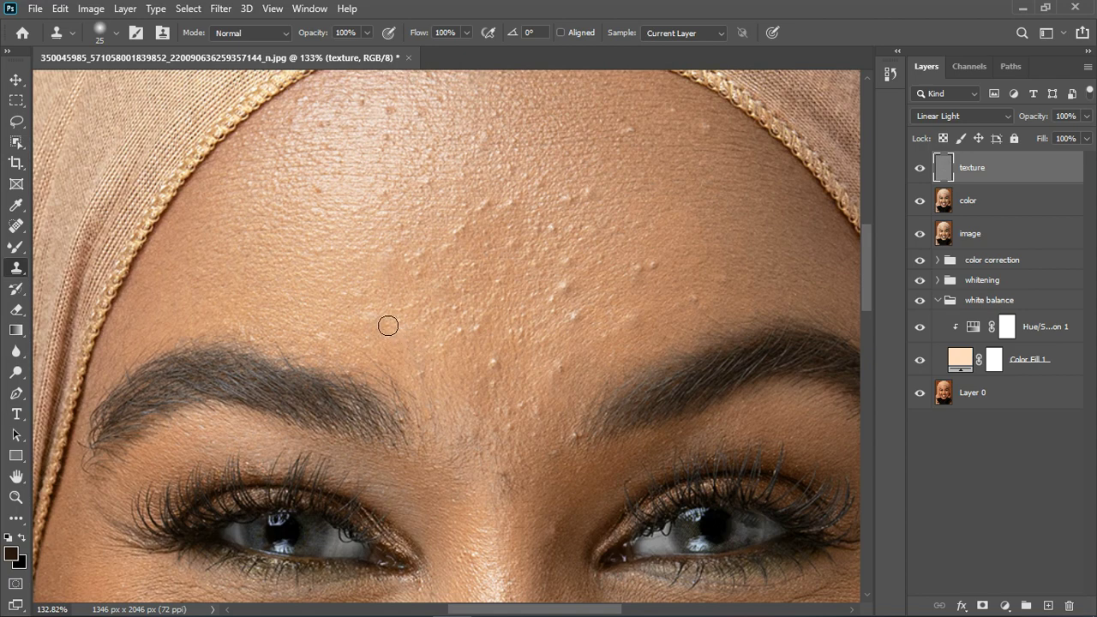
pyautogui.click(438, 264)
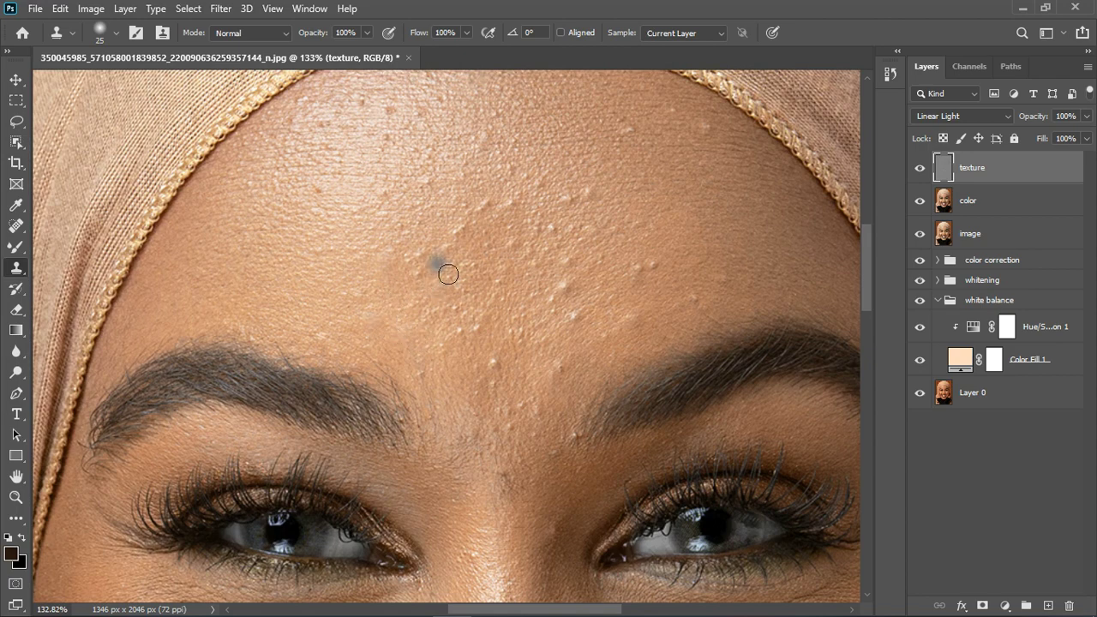
# Smooth the remaining facial skin tones on the color layer with the Mixer Brush.
pyautogui.click(969, 206)
pyautogui.click(508, 241)
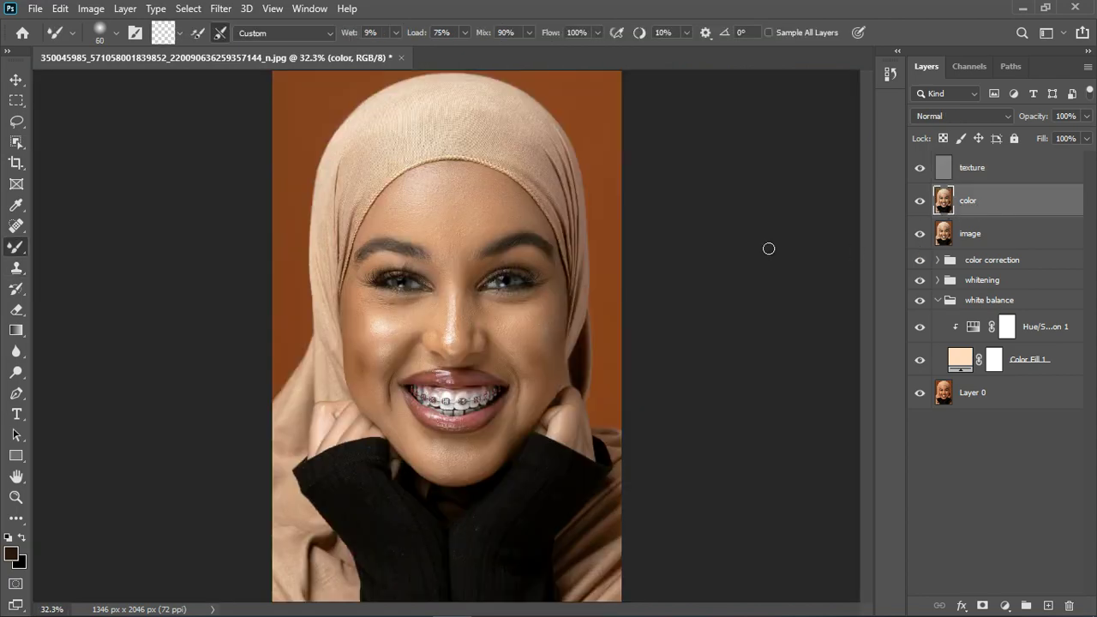
pyautogui.scroll(3, 411, 276)
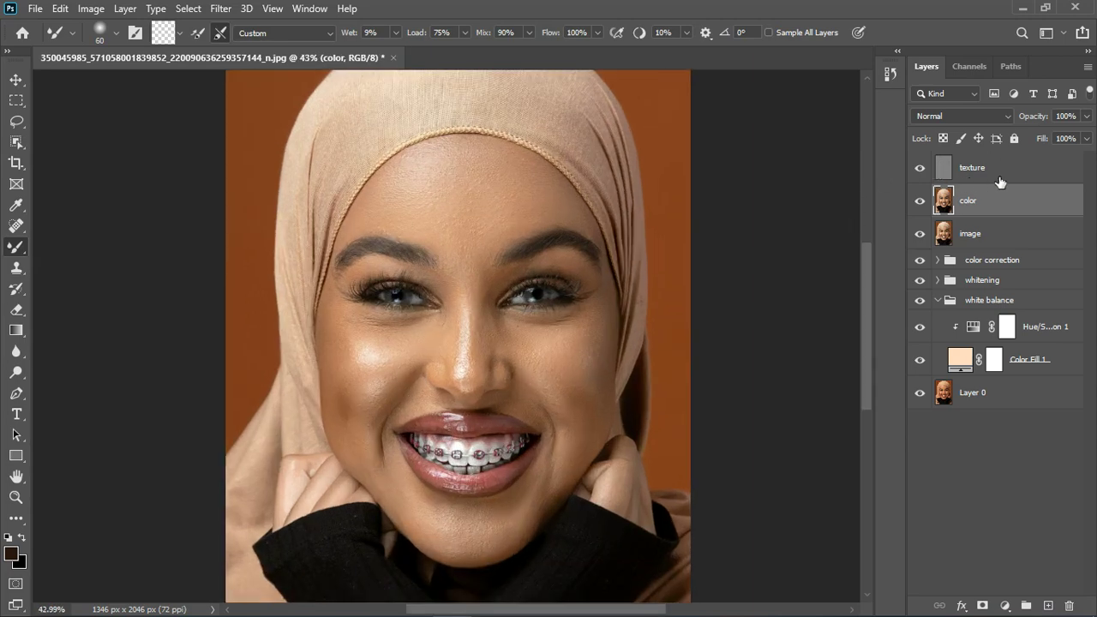
# Group the texture and color layers and toggle the new group's visibility to compare the skin before and after.
pyautogui.keyDown('ctrl'); pyautogui.click(1000, 182); pyautogui.keyUp('ctrl')
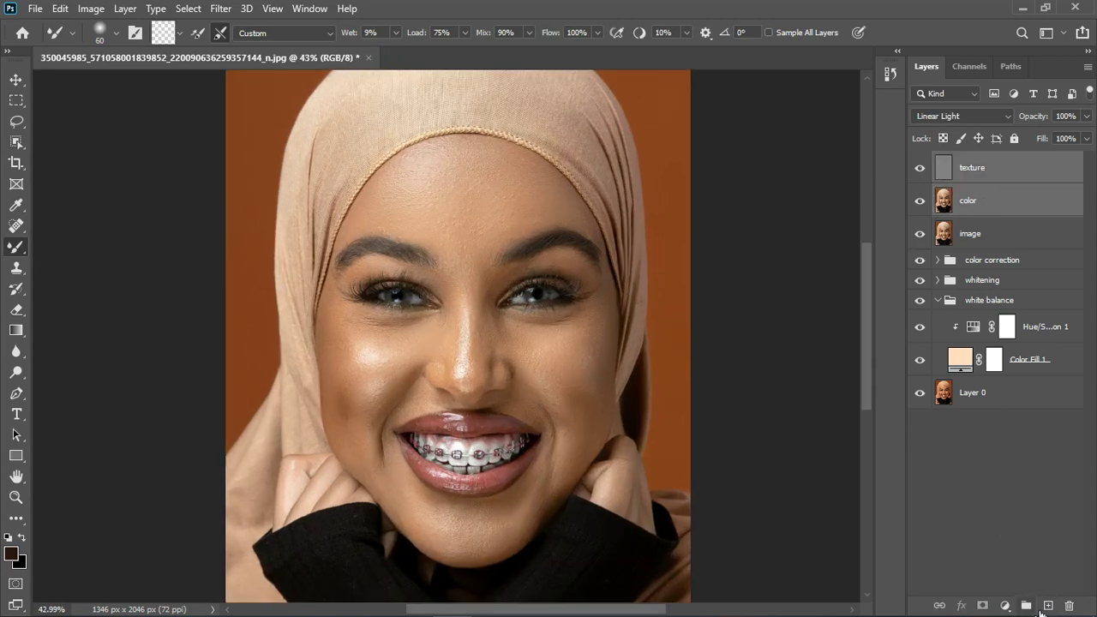
pyautogui.click(1026, 606)
pyautogui.click(921, 162)
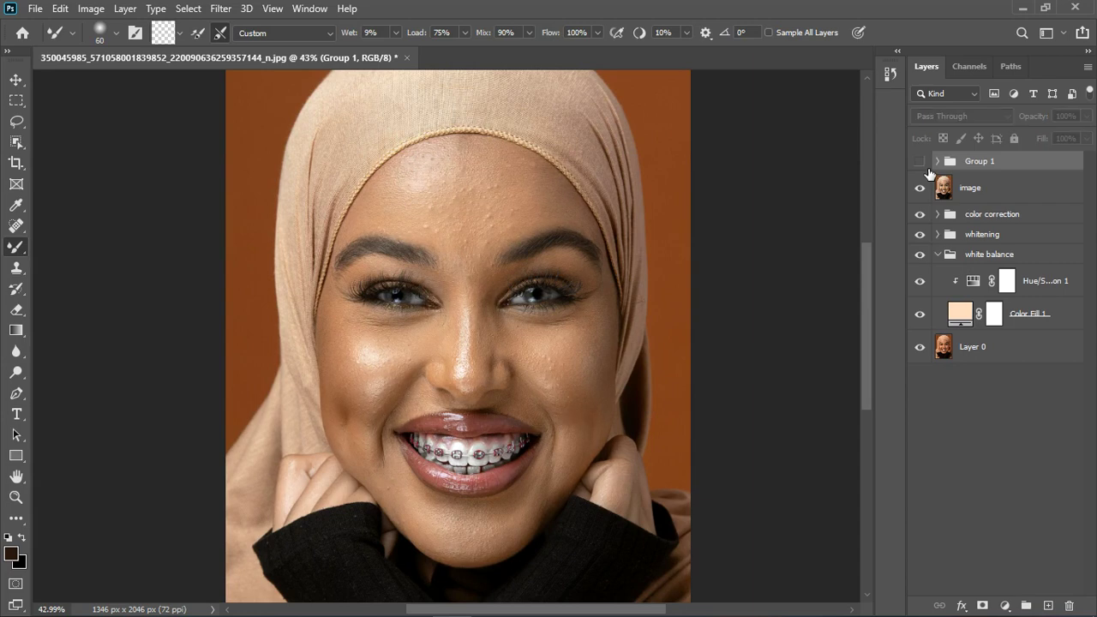
pyautogui.click(927, 169)
pyautogui.click(921, 162)
pyautogui.click(939, 162)
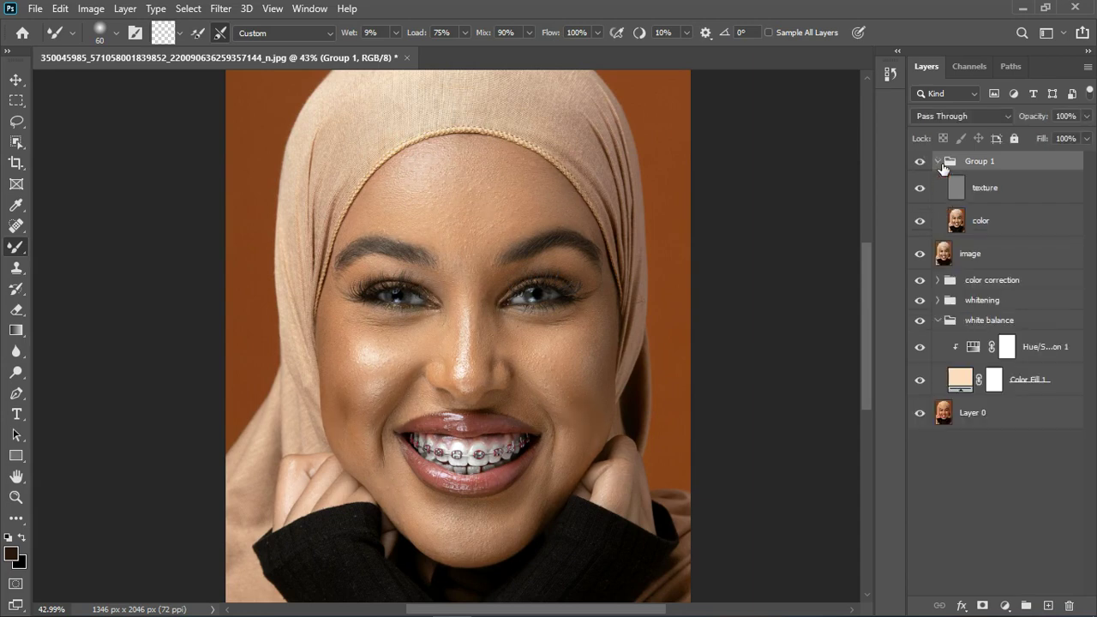
pyautogui.click(940, 162)
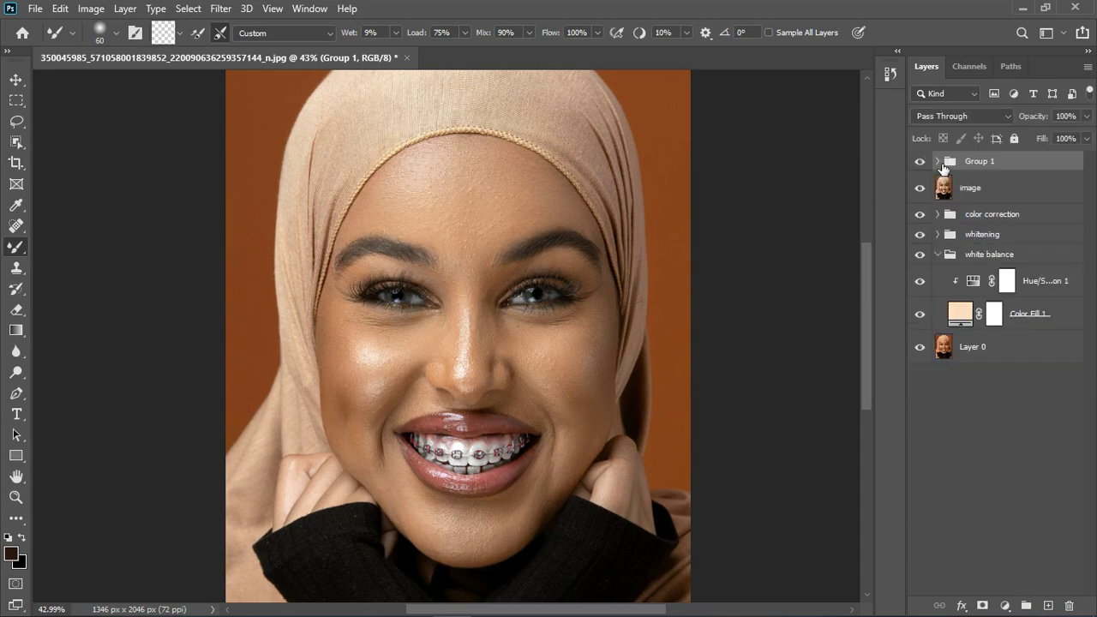
# Delete the image layer and check the retouch by toggling the visibility of Group 1.
pyautogui.click(998, 193)
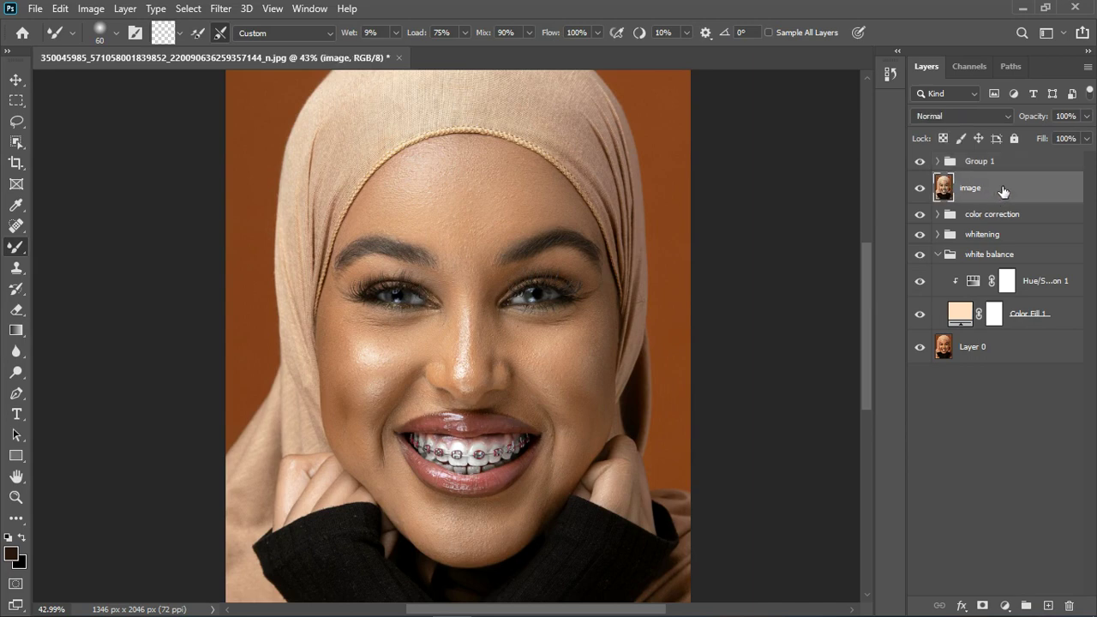
pyautogui.press('Delete')
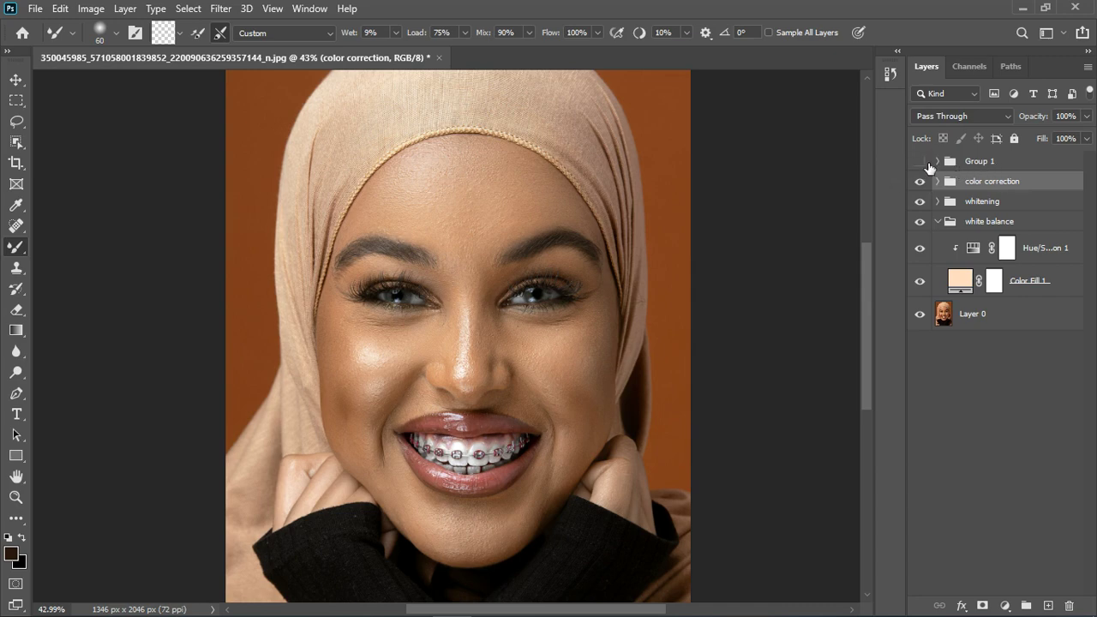
pyautogui.click(927, 163)
# Collapse the white balance group and rename Group 1 as "freq sep".
pyautogui.click(940, 222)
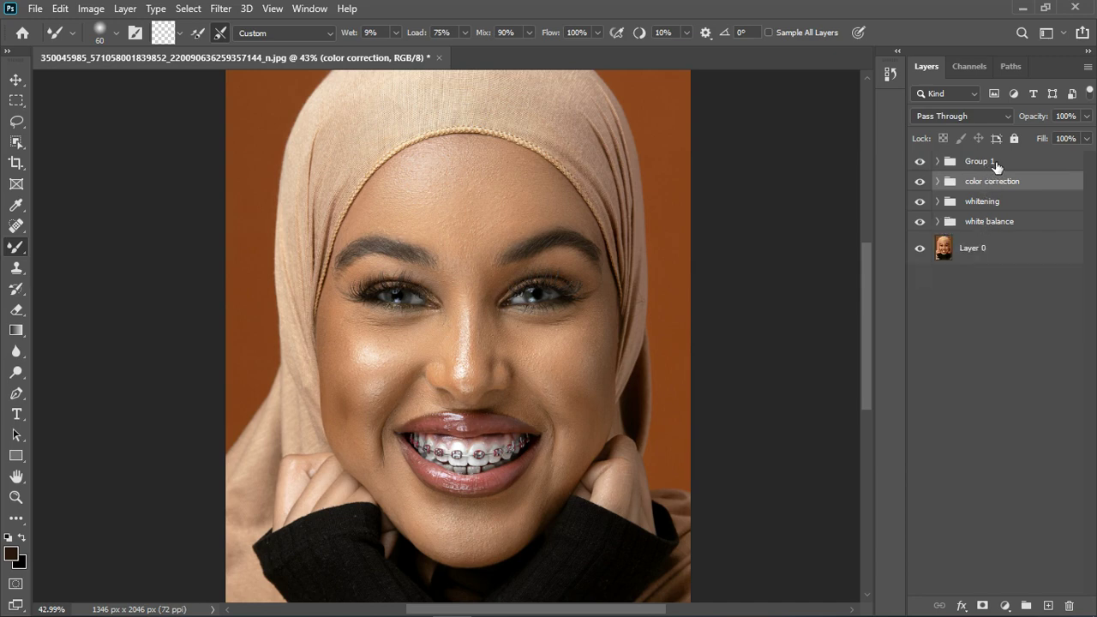
pyautogui.doubleClick(996, 163)
pyautogui.write('freq sep')
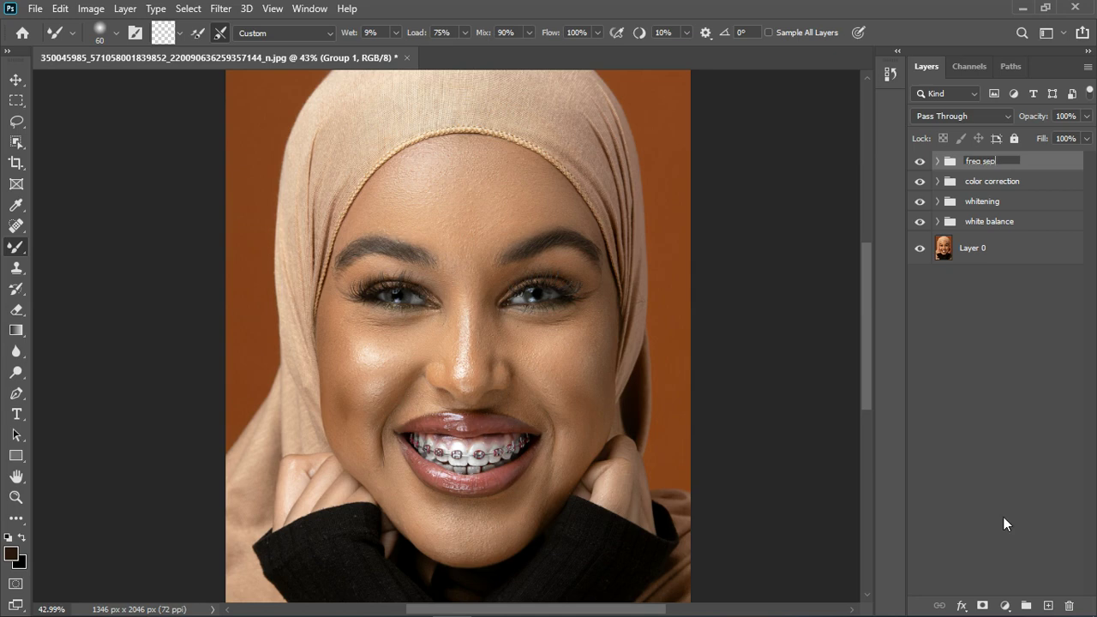
# Finish naming the group "freq sep" and examine the smoothed skin across the whole portrait at different magnifications.
pyautogui.press('Return')
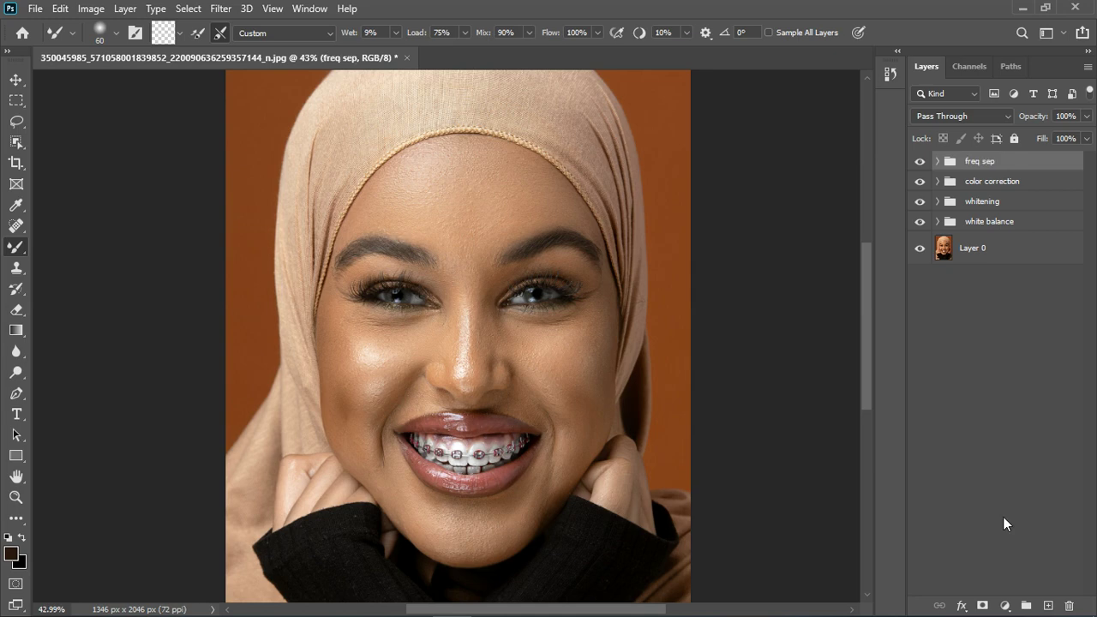
pyautogui.scroll(-1, 496, 404)
pyautogui.scroll(-2, 503, 415)
pyautogui.scroll(6, 467, 336)
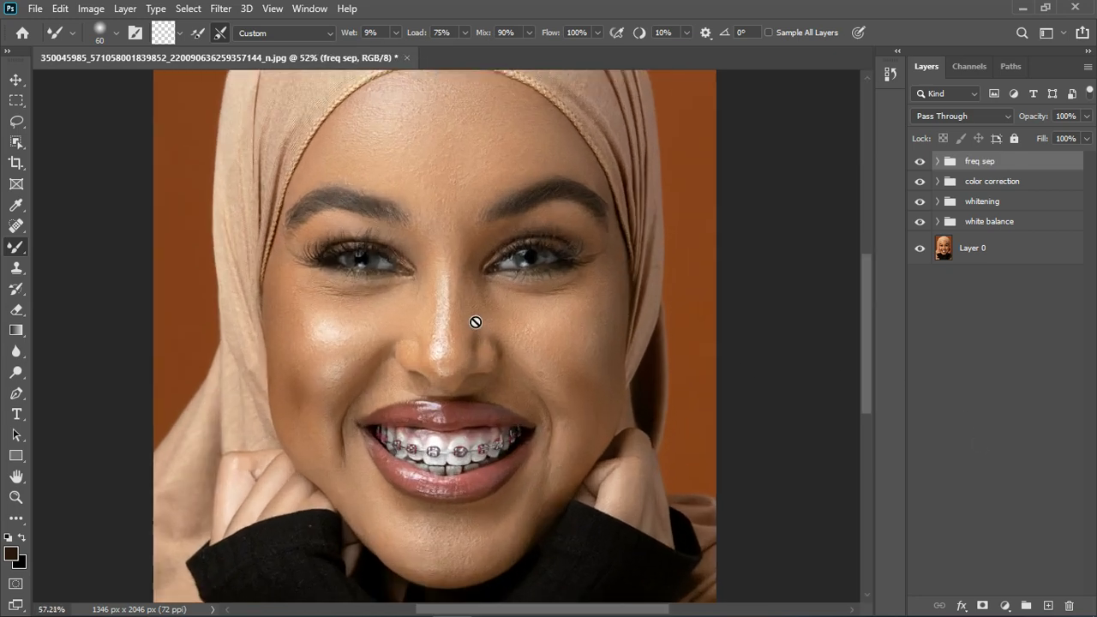
pyautogui.scroll(-2, 508, 322)
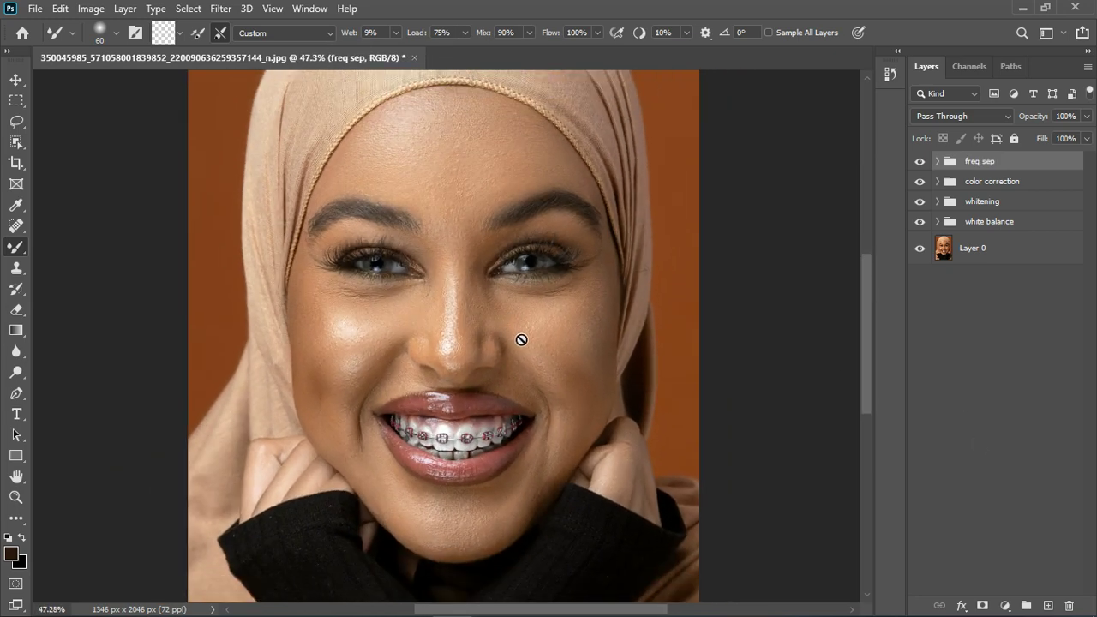
pyautogui.scroll(-3, 512, 343)
pyautogui.scroll(3, 446, 306)
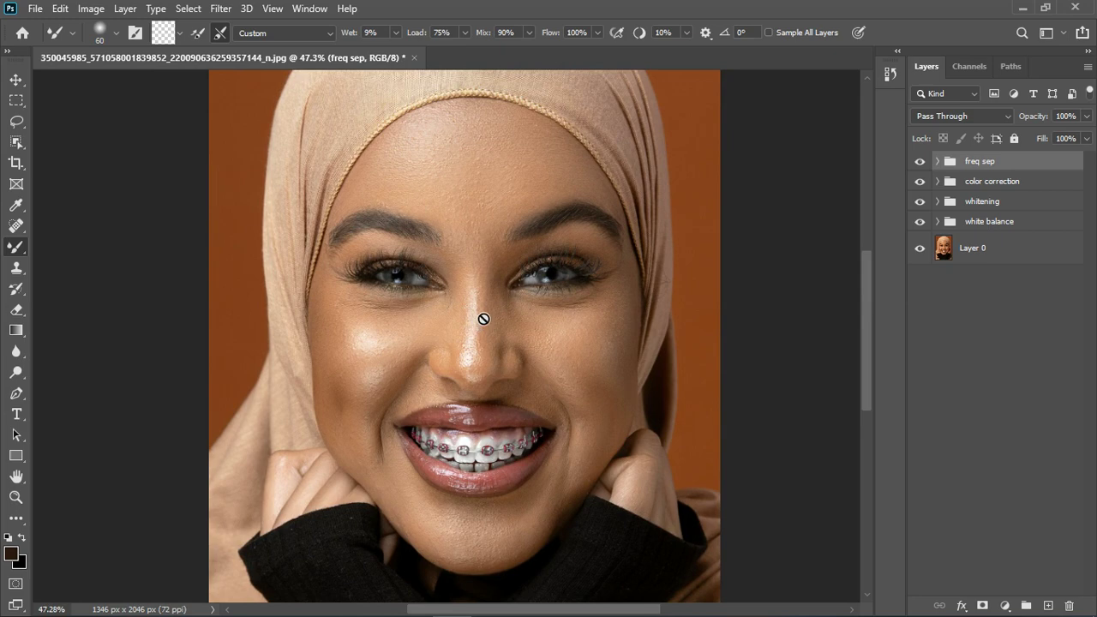
pyautogui.scroll(-3, 493, 325)
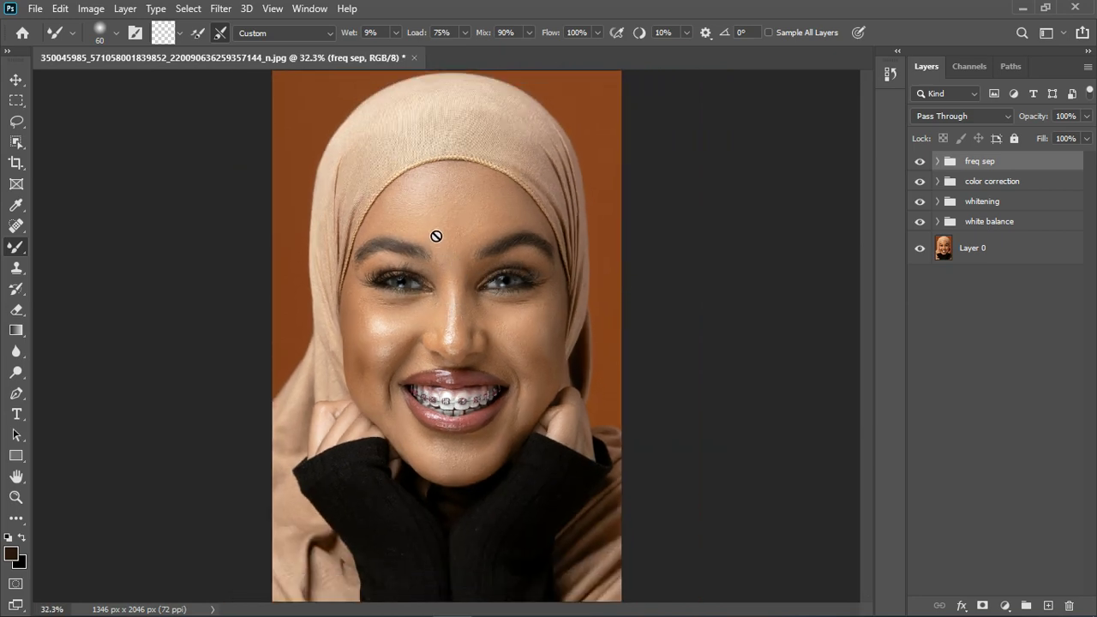
pyautogui.scroll(2, 441, 233)
pyautogui.scroll(1, 461, 230)
pyautogui.scroll(-1, 480, 226)
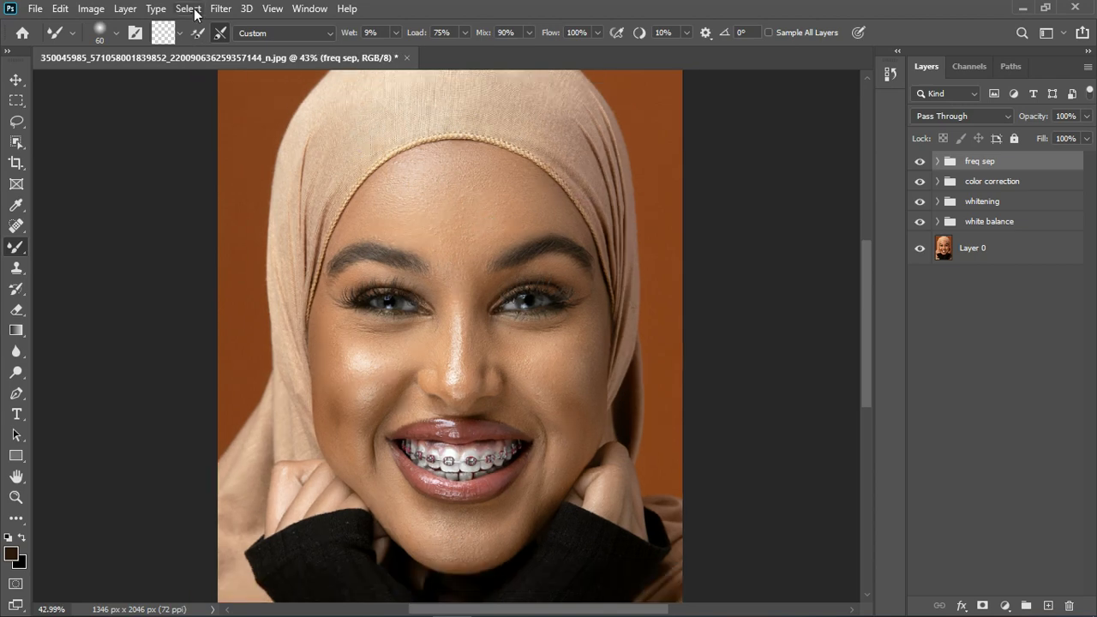
# Stamp all visible layers into a new layer above the freq sep group and open it in the Camera Raw Filter.
pyautogui.click(1005, 606)
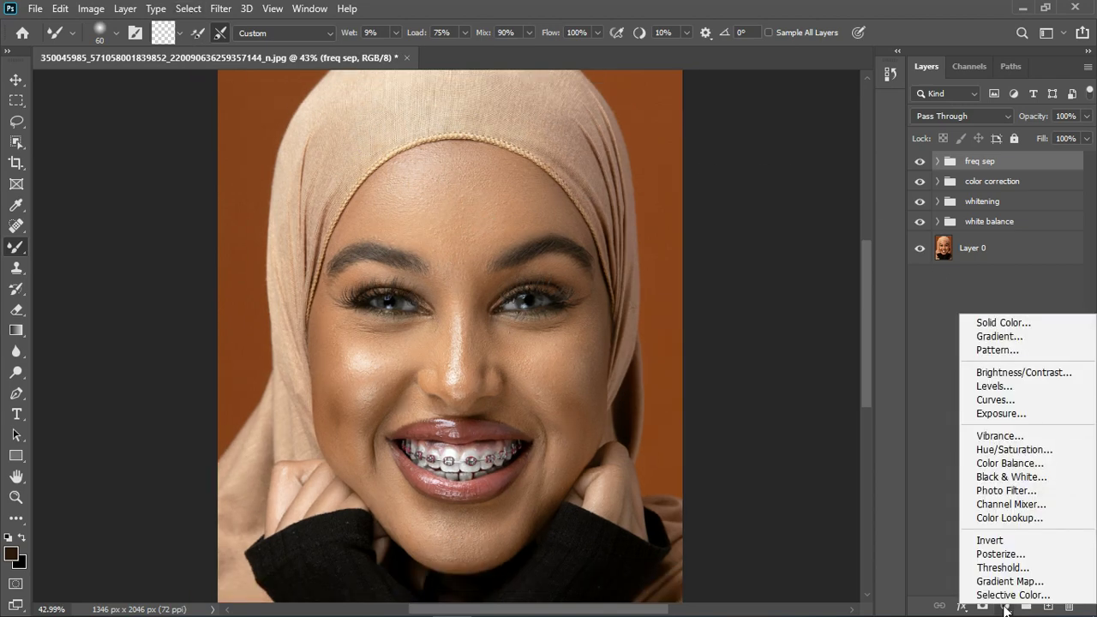
pyautogui.click(915, 340)
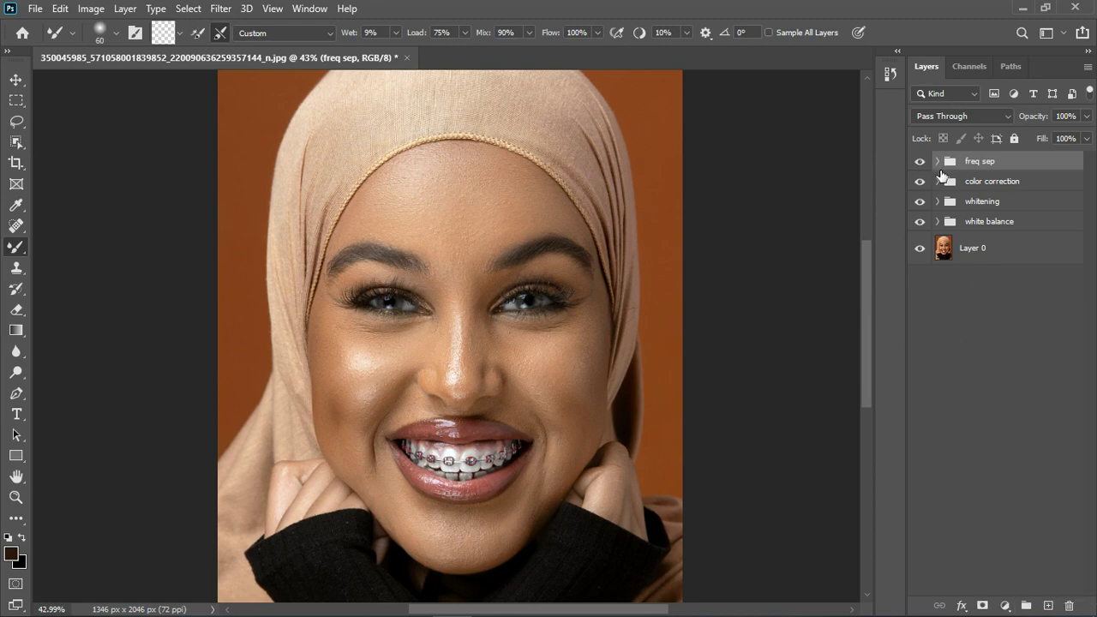
pyautogui.hotkey('ctrl', 'shift', 'alt', 'n')
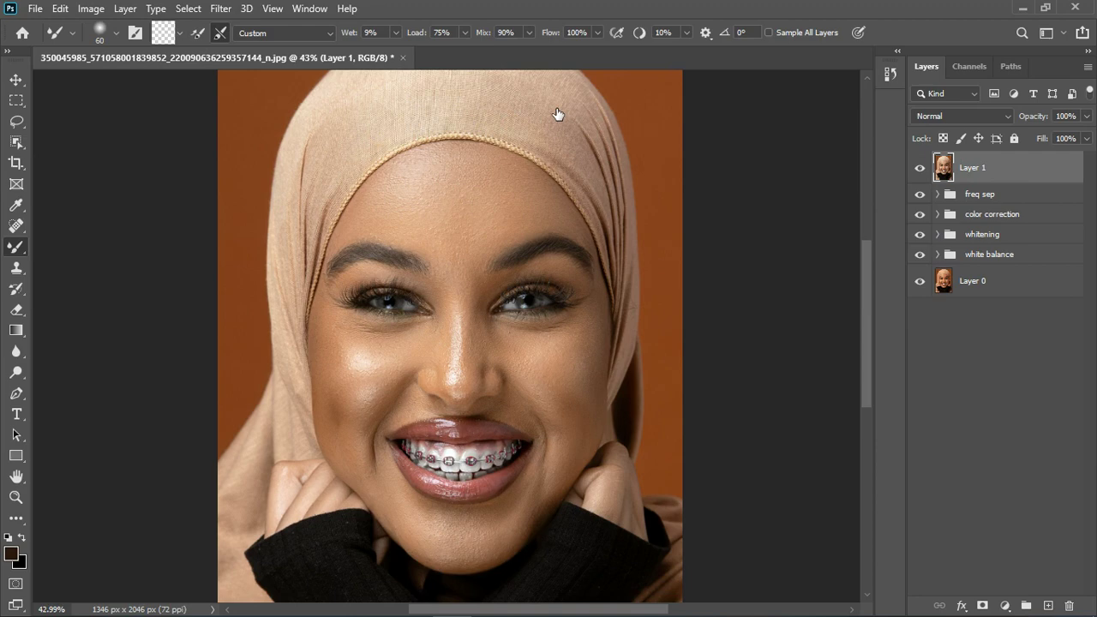
pyautogui.click(220, 8)
pyautogui.click(253, 105)
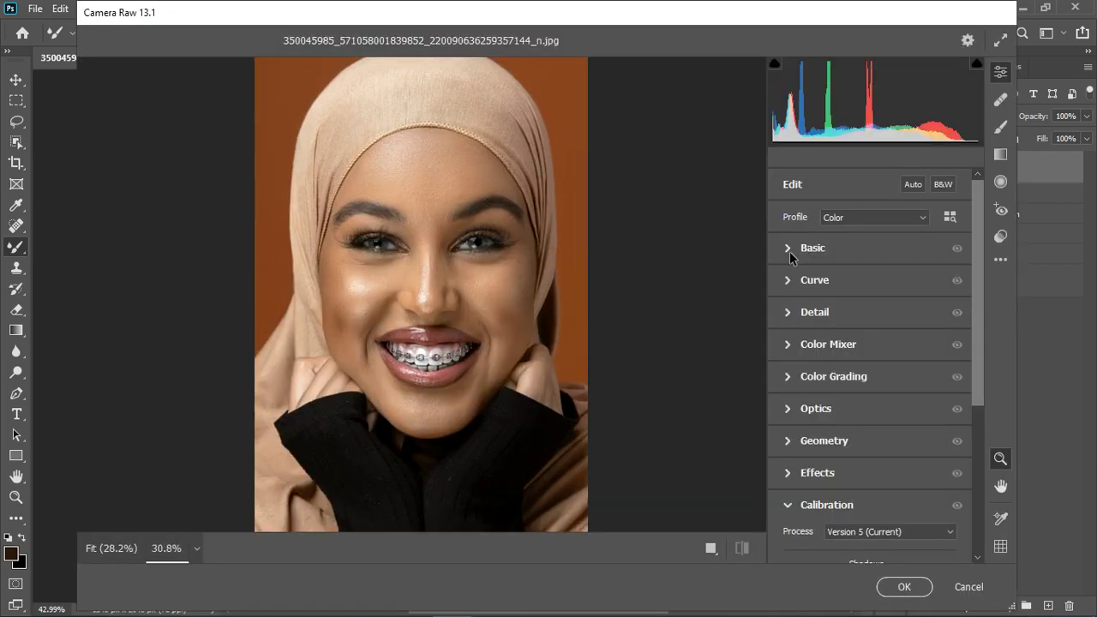
# In the Basic adjustments, set Highlights to +14 and Whites to -15.
pyautogui.click(789, 249)
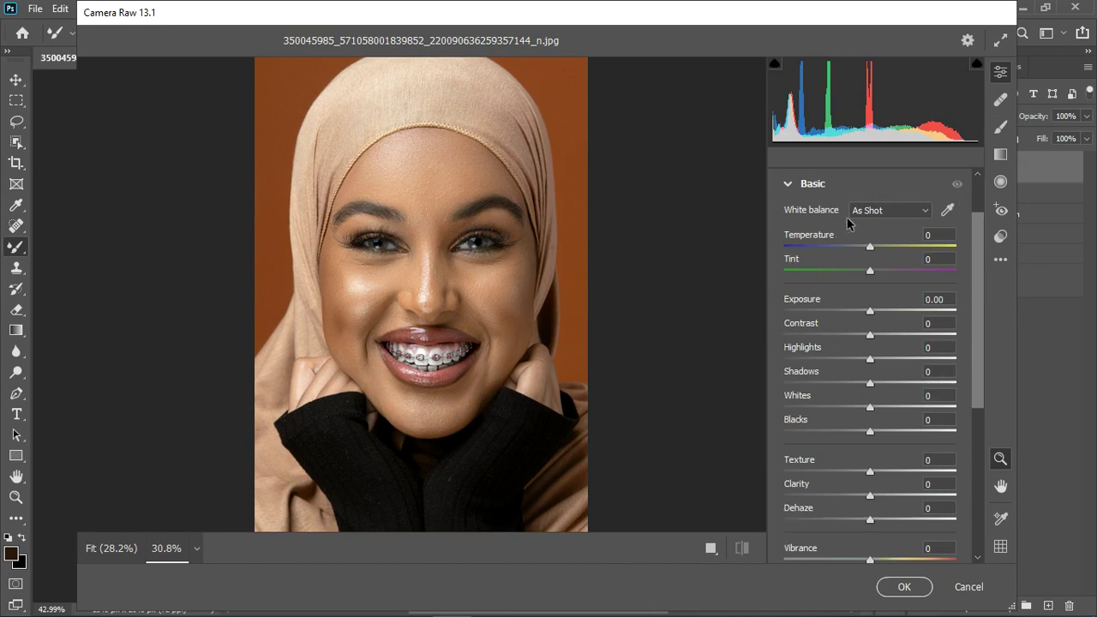
pyautogui.scroll(1, 416, 239)
pyautogui.scroll(1, 421, 261)
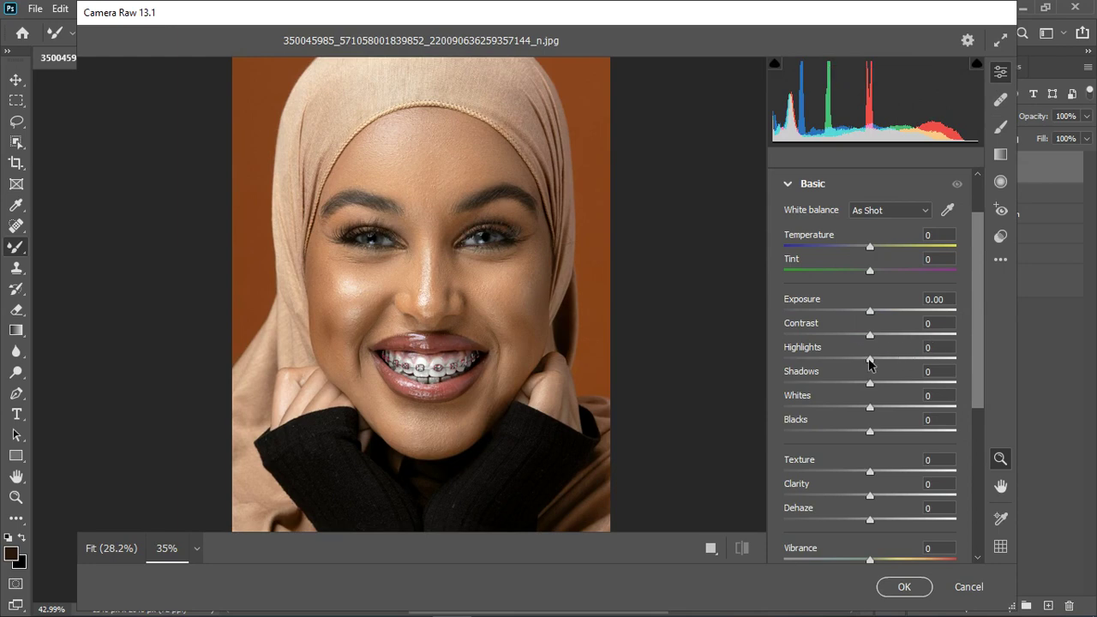
pyautogui.moveTo(869, 363); pyautogui.dragTo(881, 363)
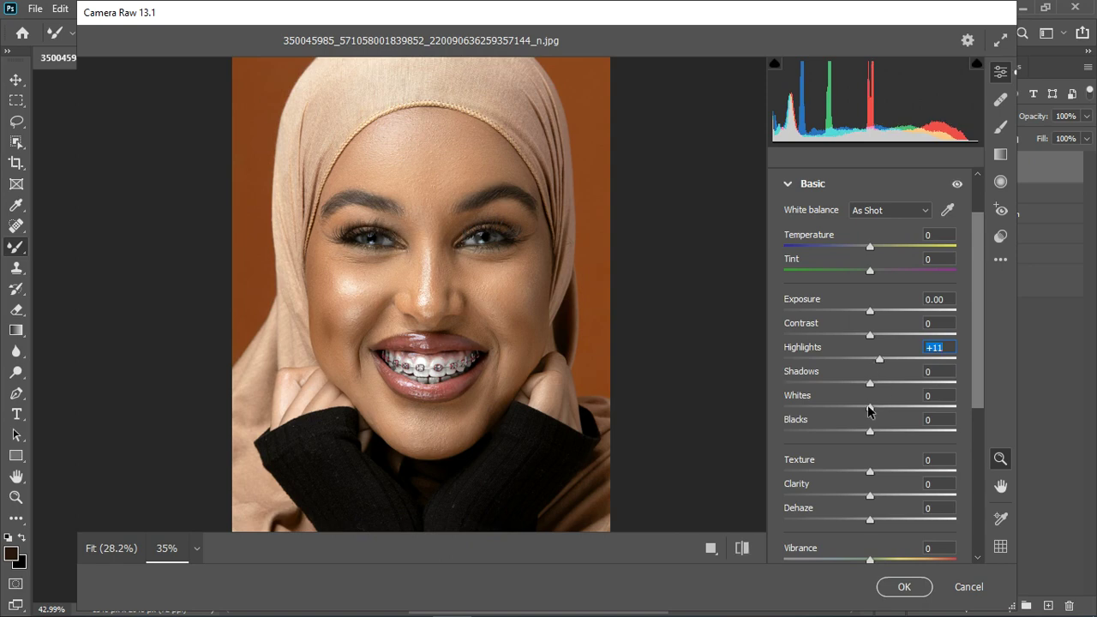
pyautogui.moveTo(873, 409)
pyautogui.mouseDown()
pyautogui.moveTo(849, 411)
pyautogui.moveTo(862, 411)
pyautogui.mouseUp()
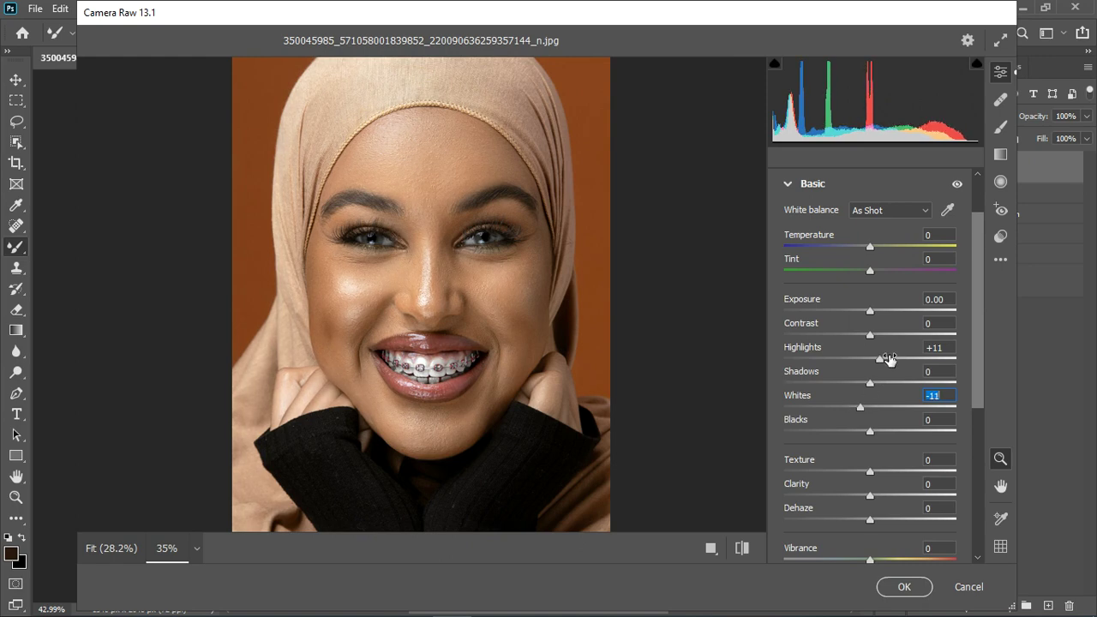
pyautogui.moveTo(881, 361); pyautogui.dragTo(883, 362)
pyautogui.moveTo(862, 404); pyautogui.dragTo(858, 413)
# Set Shadows to +3, Blacks to +6 and Texture to +6 in the Basic adjustments.
pyautogui.moveTo(869, 383); pyautogui.dragTo(873, 388)
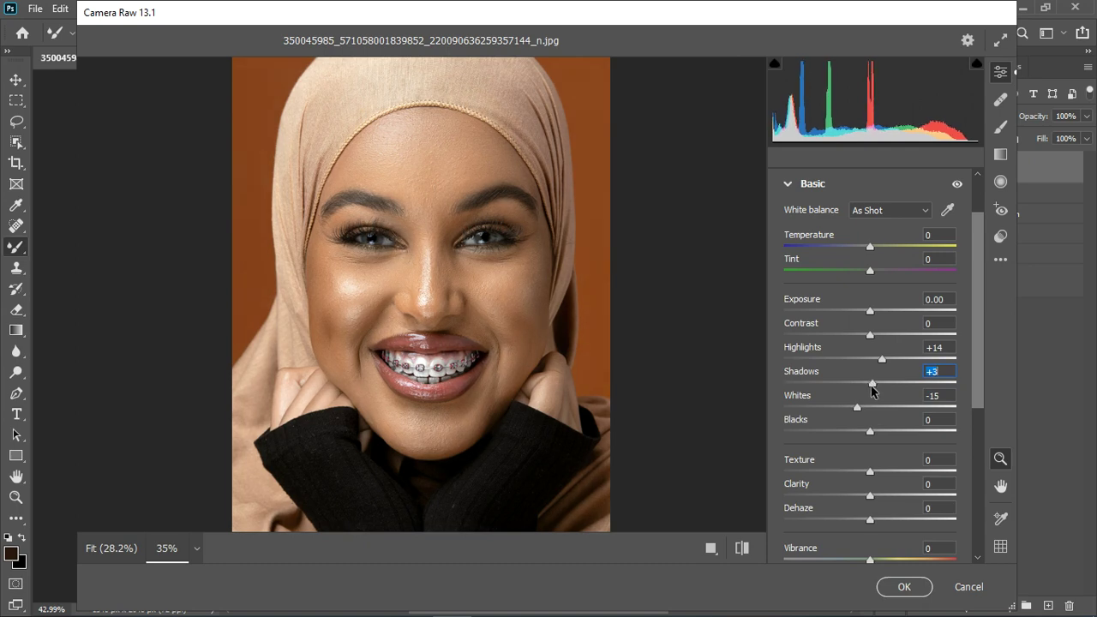
pyautogui.moveTo(871, 435); pyautogui.dragTo(876, 431)
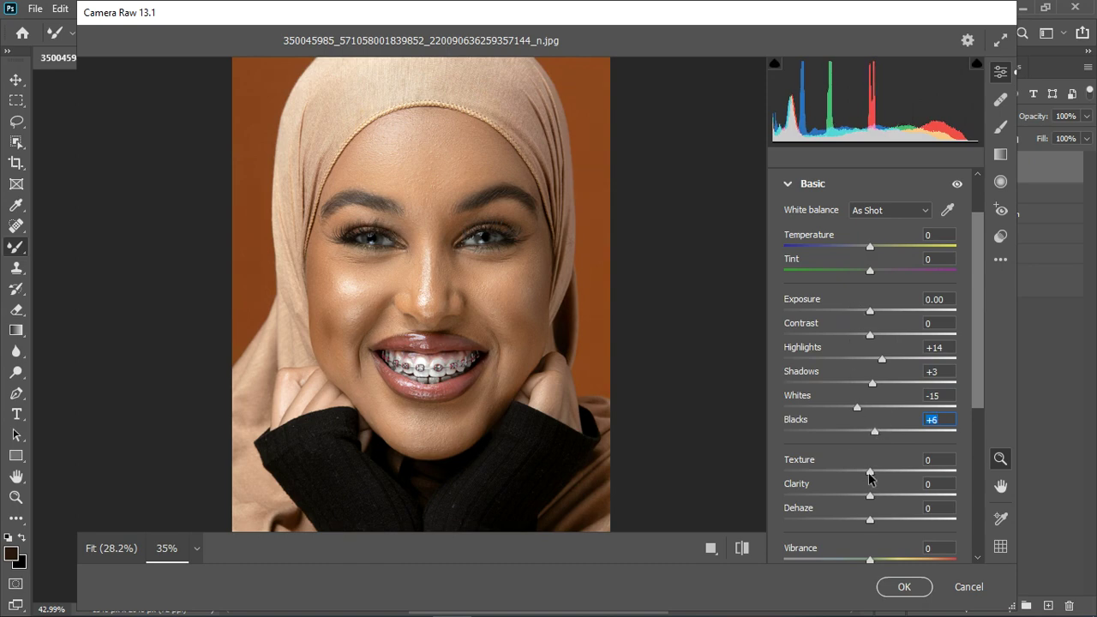
pyautogui.moveTo(873, 476); pyautogui.dragTo(879, 474)
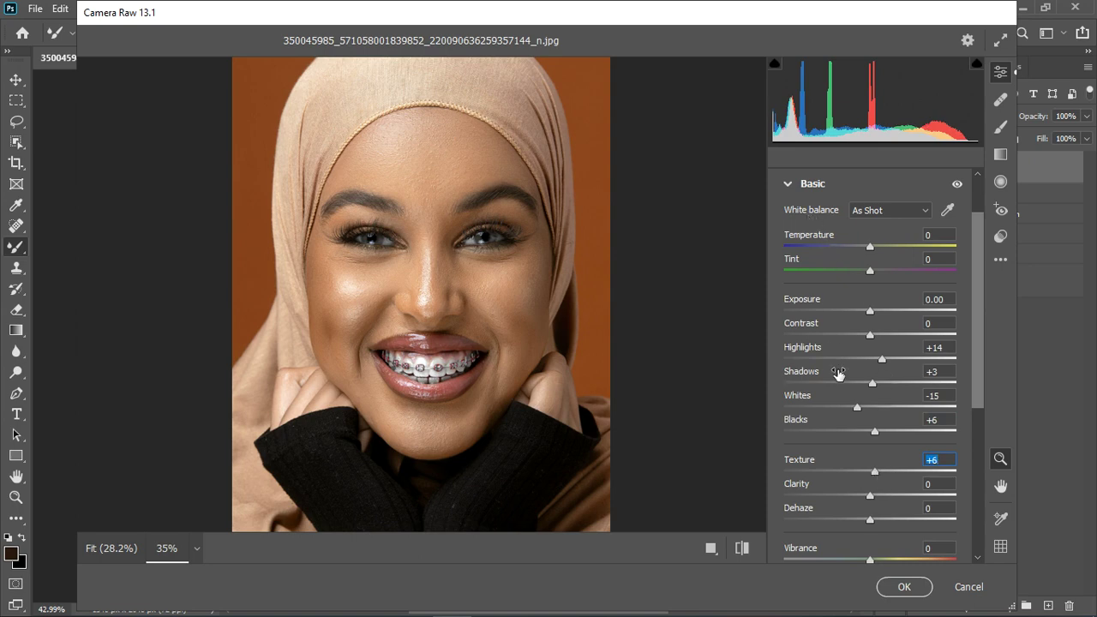
pyautogui.click(790, 183)
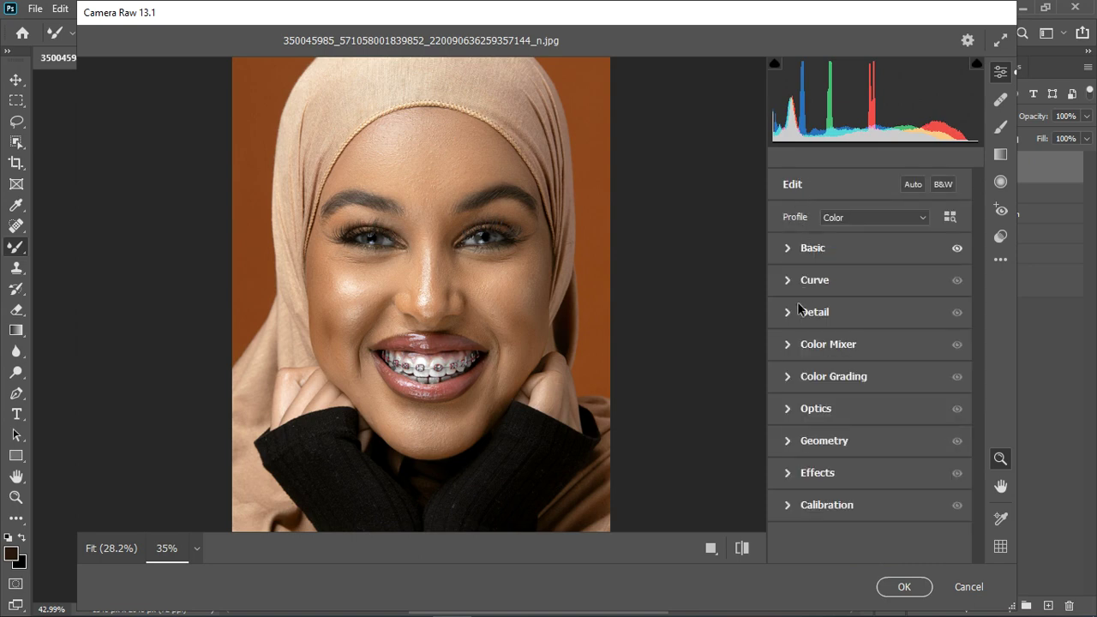
# In the Color Mixer, set the Reds hue to -18 and saturation to +16, and compare with the mixer off and on.
pyautogui.click(792, 345)
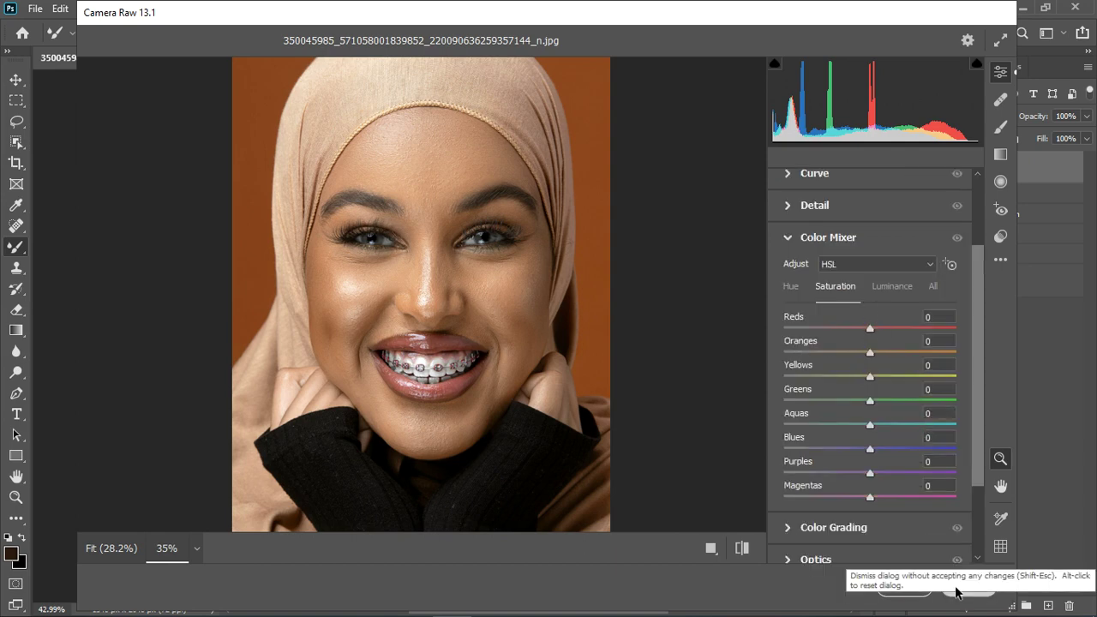
pyautogui.click(794, 288)
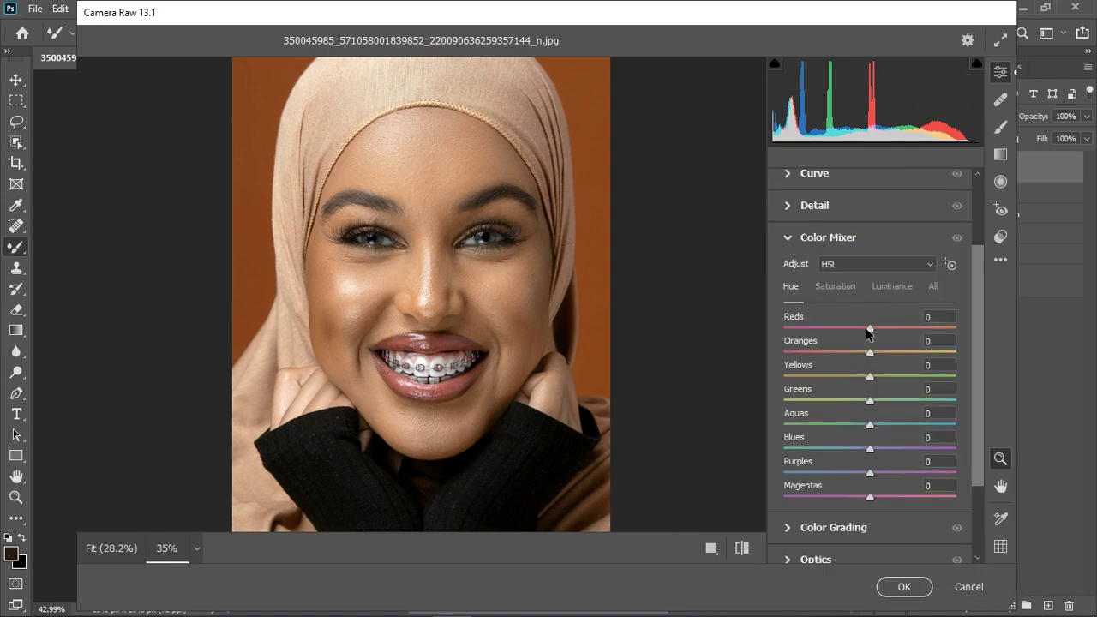
pyautogui.moveTo(870, 330); pyautogui.dragTo(854, 331)
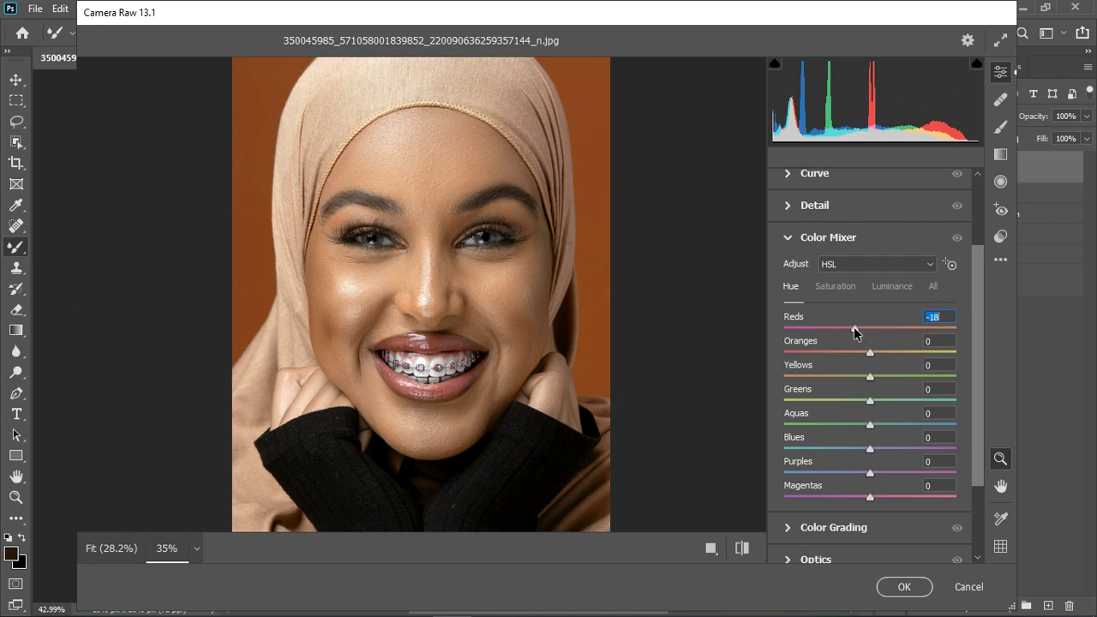
pyautogui.click(835, 286)
pyautogui.moveTo(870, 330); pyautogui.dragTo(883, 329)
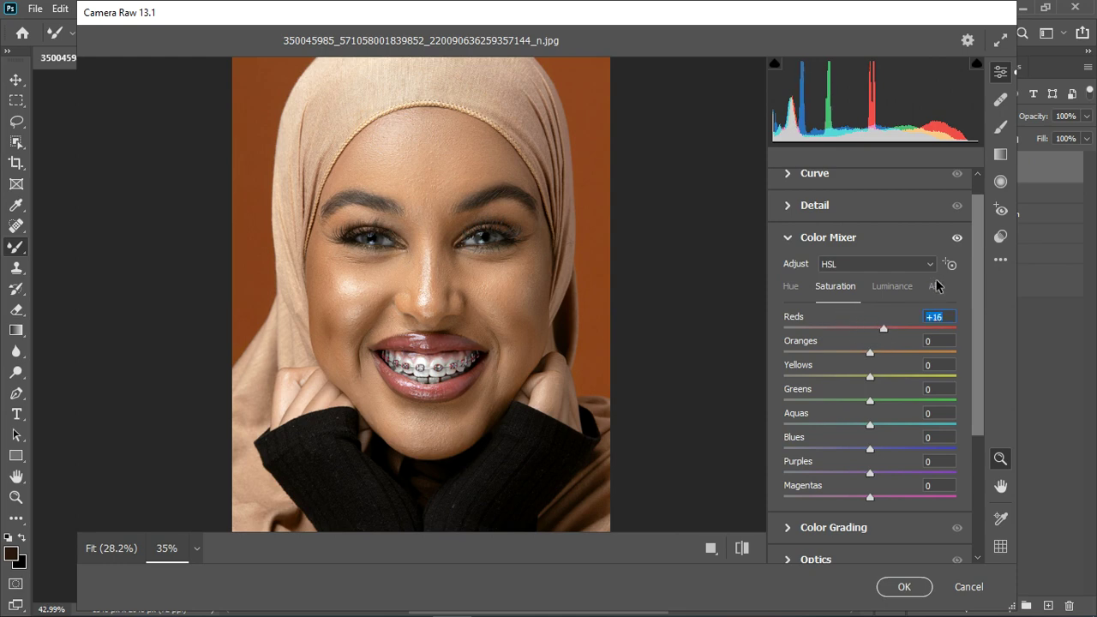
pyautogui.click(957, 239)
pyautogui.click(958, 239)
# Set the Color Mixer hue of Oranges to +6 and Yellows to -14, and try the cooler hue sliders.
pyautogui.click(791, 288)
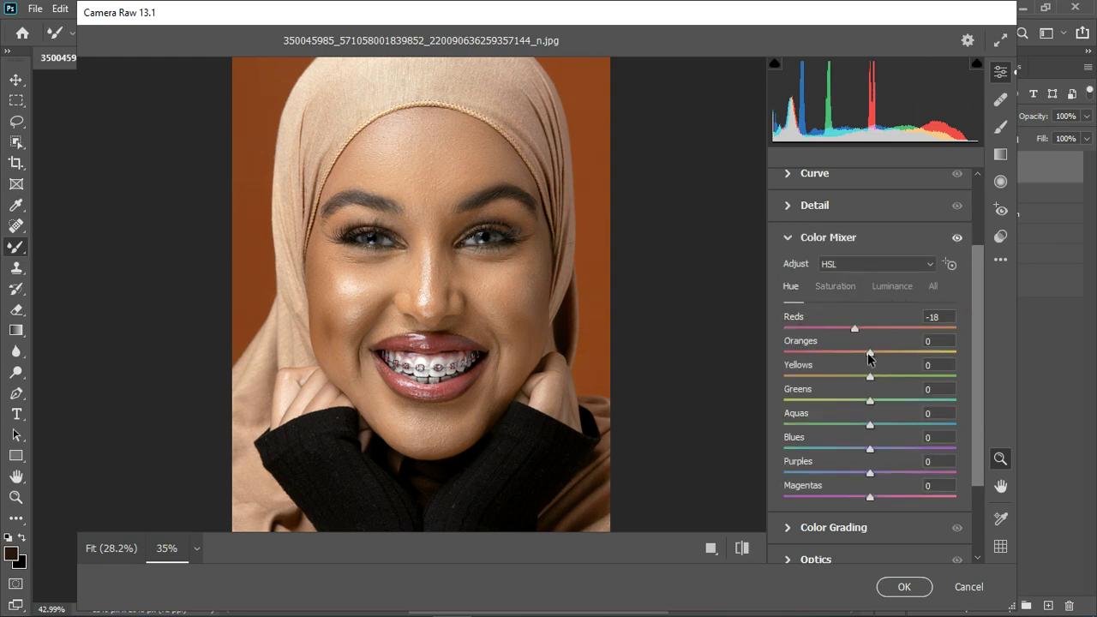
pyautogui.moveTo(872, 354); pyautogui.dragTo(877, 355)
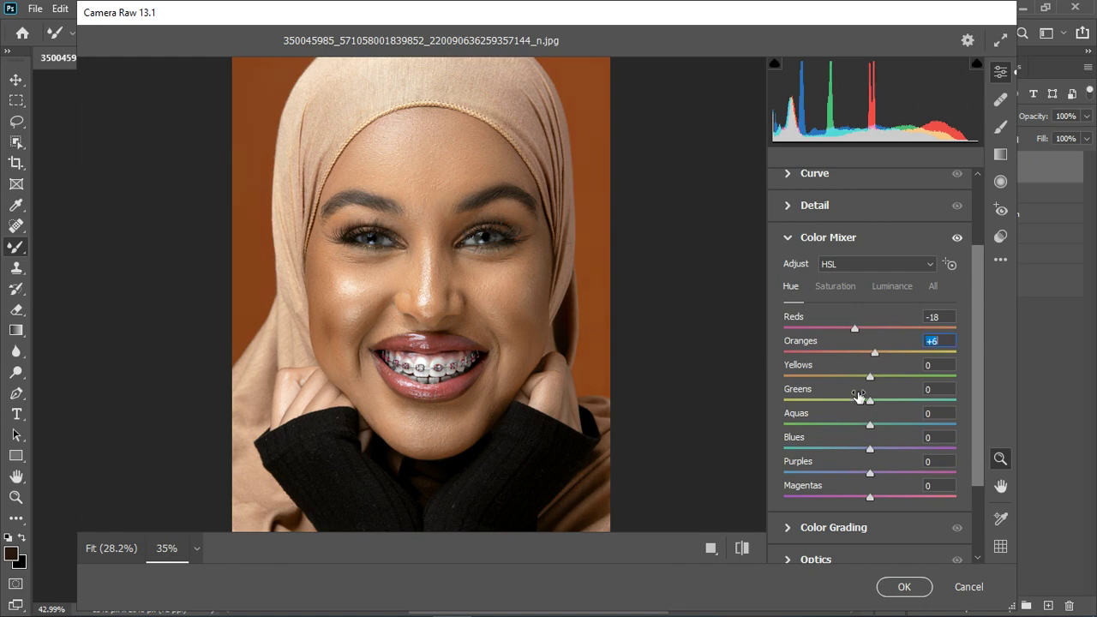
pyautogui.moveTo(869, 383); pyautogui.dragTo(856, 384)
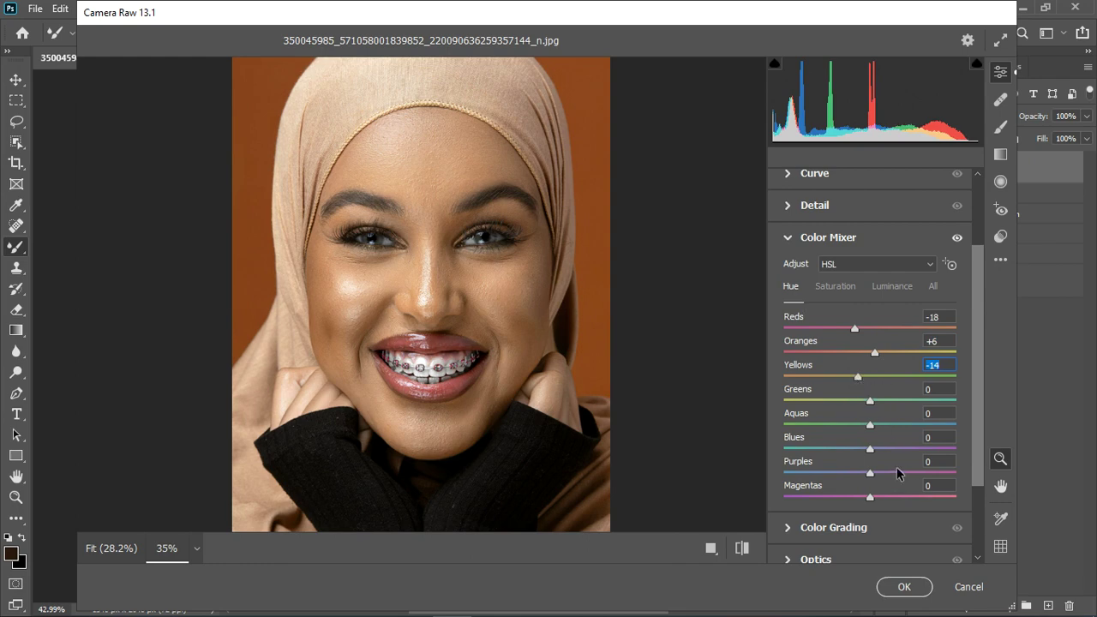
pyautogui.moveTo(869, 448); pyautogui.dragTo(858, 471)
# Set the Color Mixer saturation of Oranges to +15 and Yellows to +19.
pyautogui.click(844, 286)
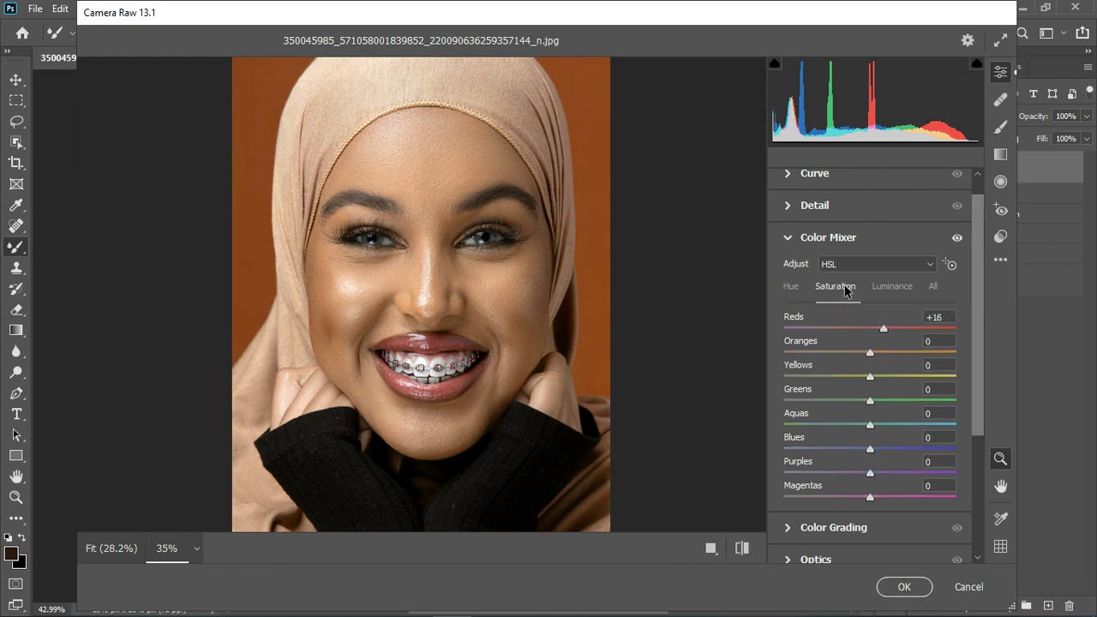
pyautogui.moveTo(871, 377); pyautogui.dragTo(887, 354)
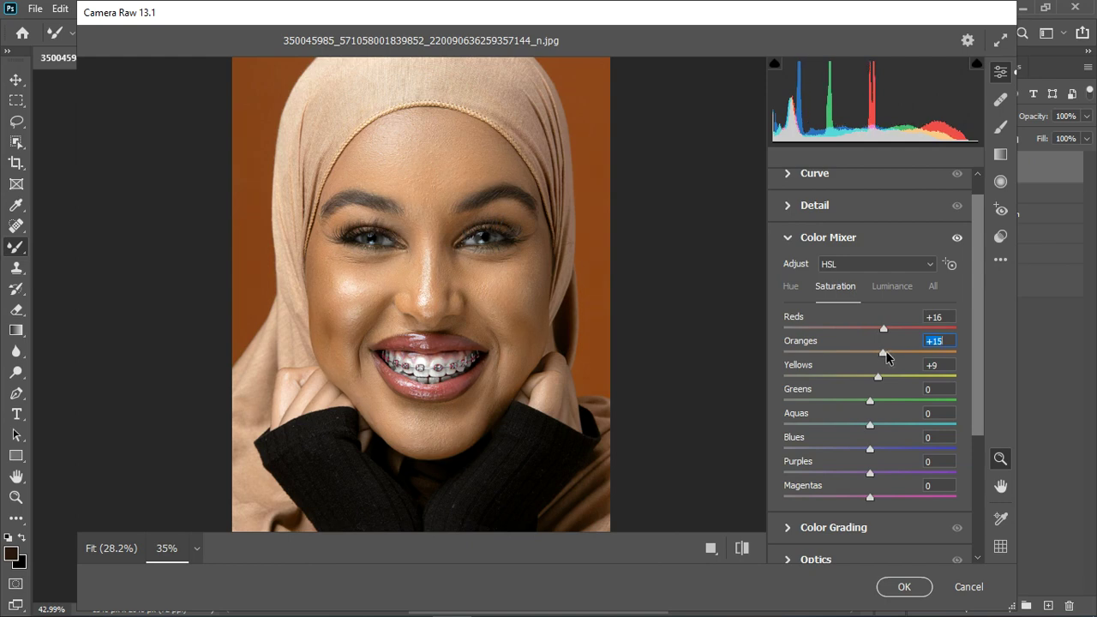
pyautogui.moveTo(877, 377); pyautogui.dragTo(886, 377)
pyautogui.scroll(-4, 576, 330)
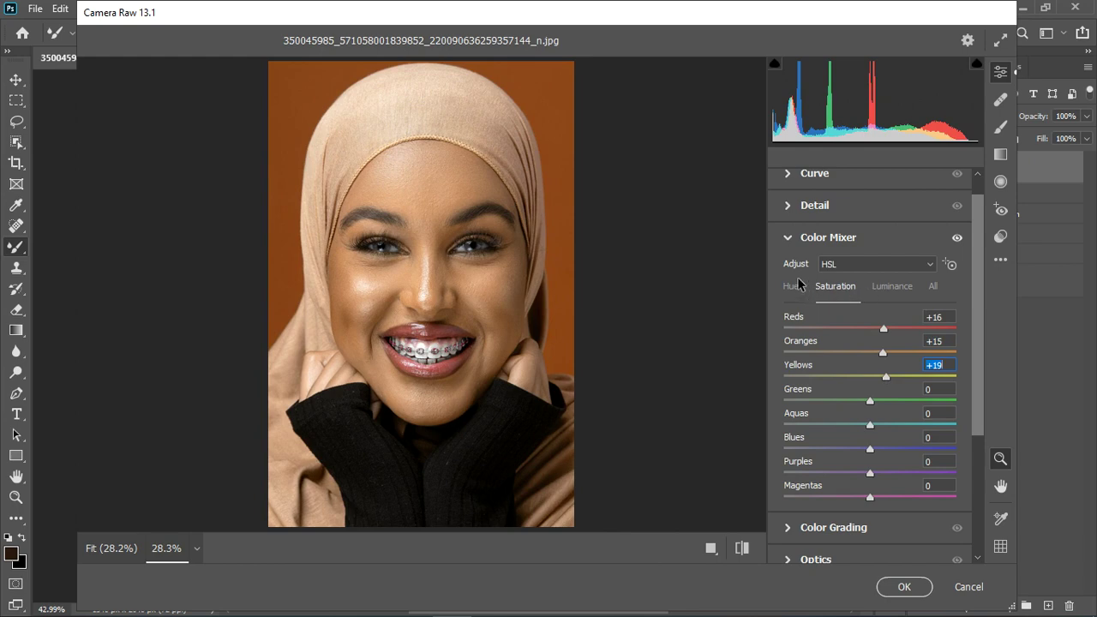
pyautogui.click(790, 240)
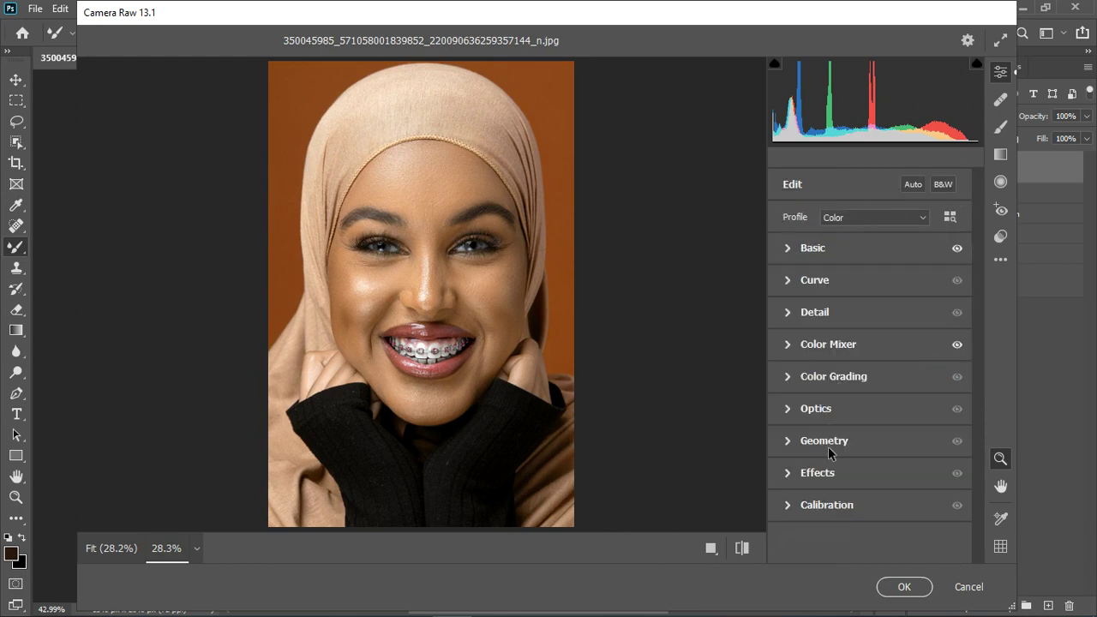
# Calibrate the primary hues to Red +7, Green +7 and Blue -12, and apply the Camera Raw adjustments.
pyautogui.click(789, 506)
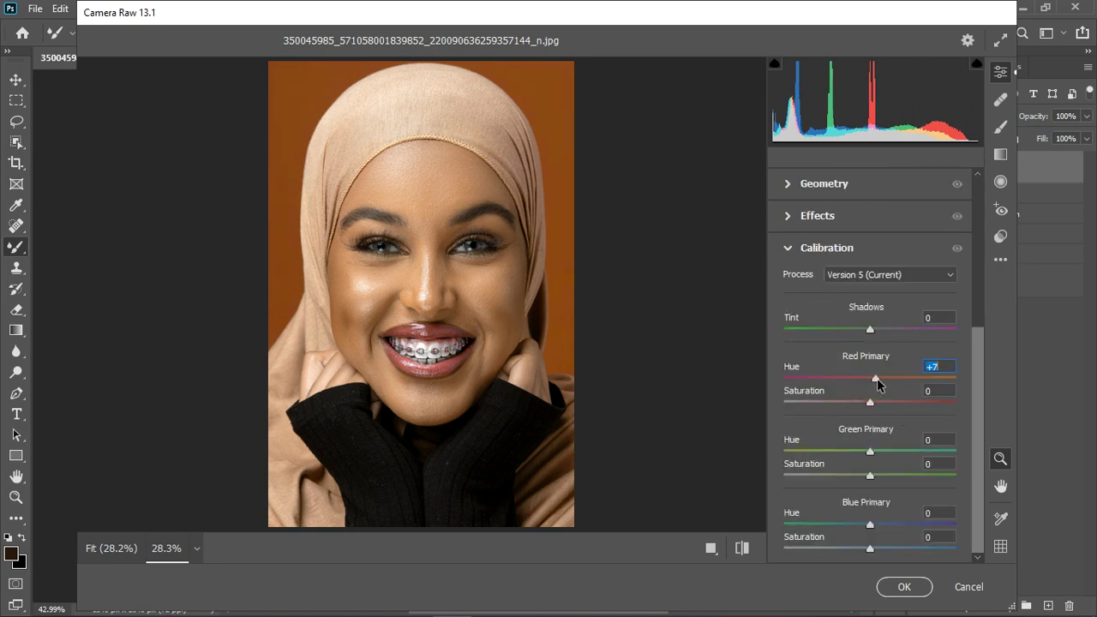
pyautogui.moveTo(872, 518); pyautogui.dragTo(860, 525)
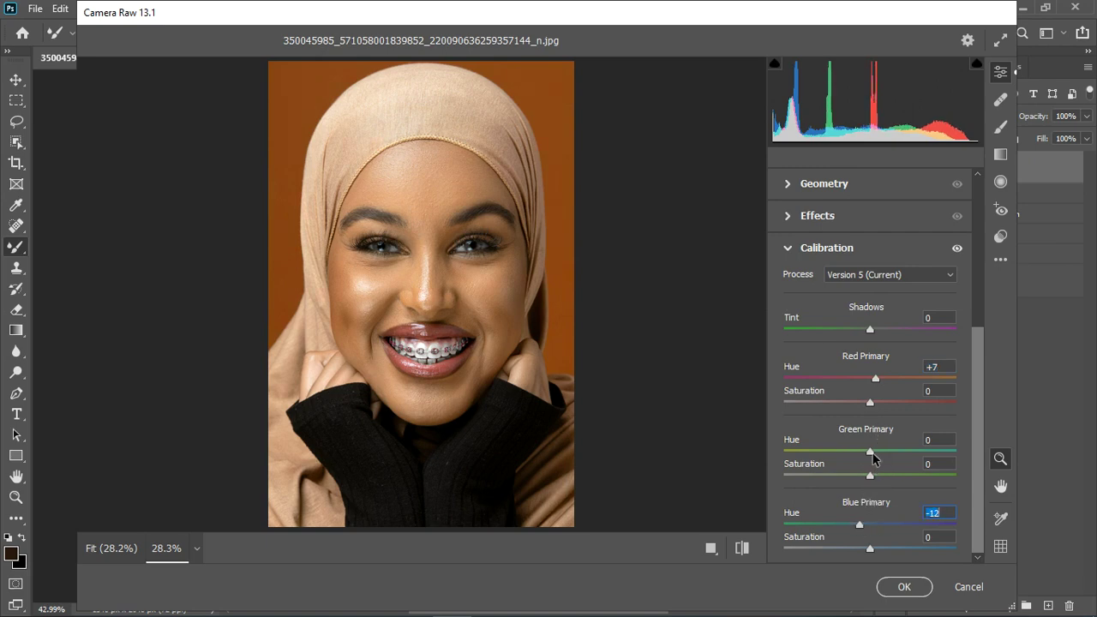
pyautogui.moveTo(871, 452)
pyautogui.mouseDown()
pyautogui.moveTo(845, 451)
pyautogui.moveTo(877, 454)
pyautogui.mouseUp()
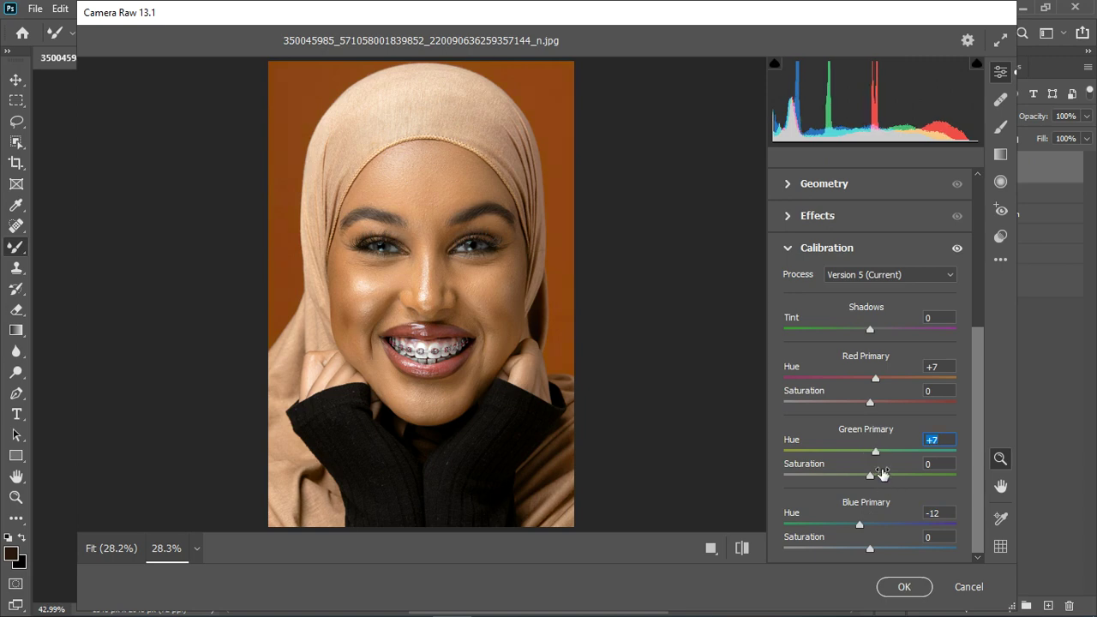
pyautogui.click(789, 250)
pyautogui.click(913, 580)
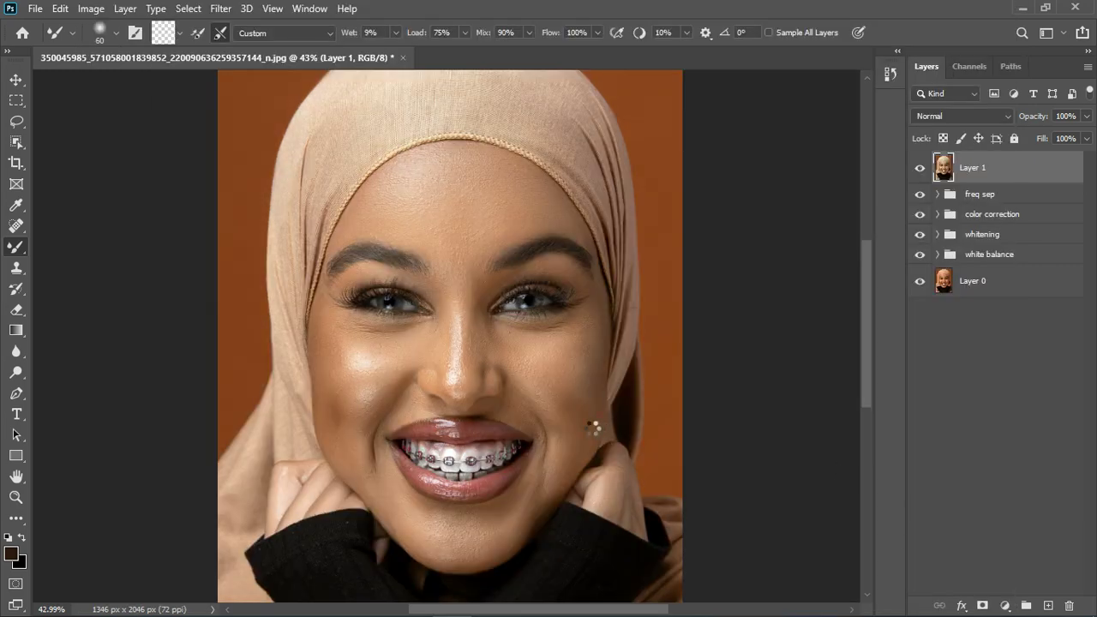
# Rename the stamped Layer 1 as "color graidng and finishing".
pyautogui.scroll(-3, 545, 394)
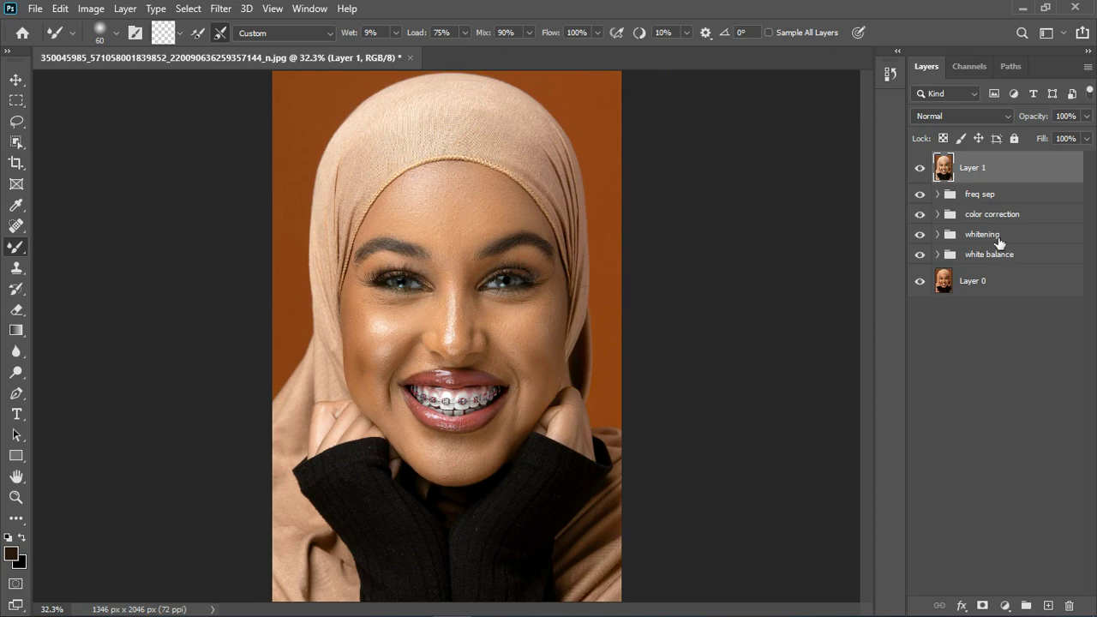
pyautogui.doubleClick(980, 171)
pyautogui.write('d')
pyautogui.write('olor graidng and finishi')
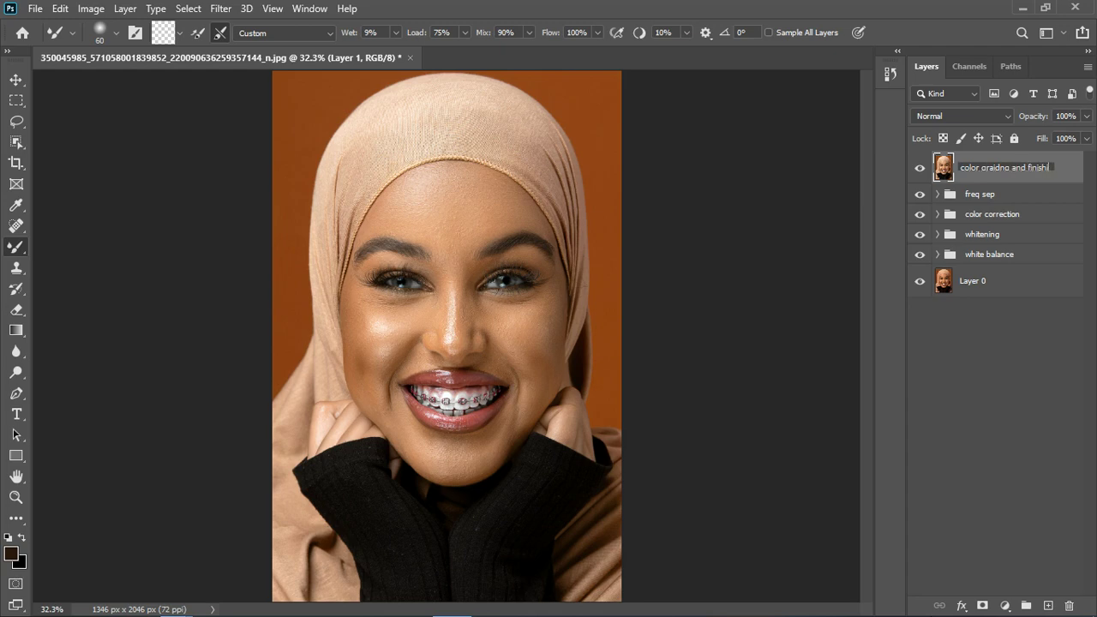
pyautogui.write('ng')
pyautogui.press('Return')
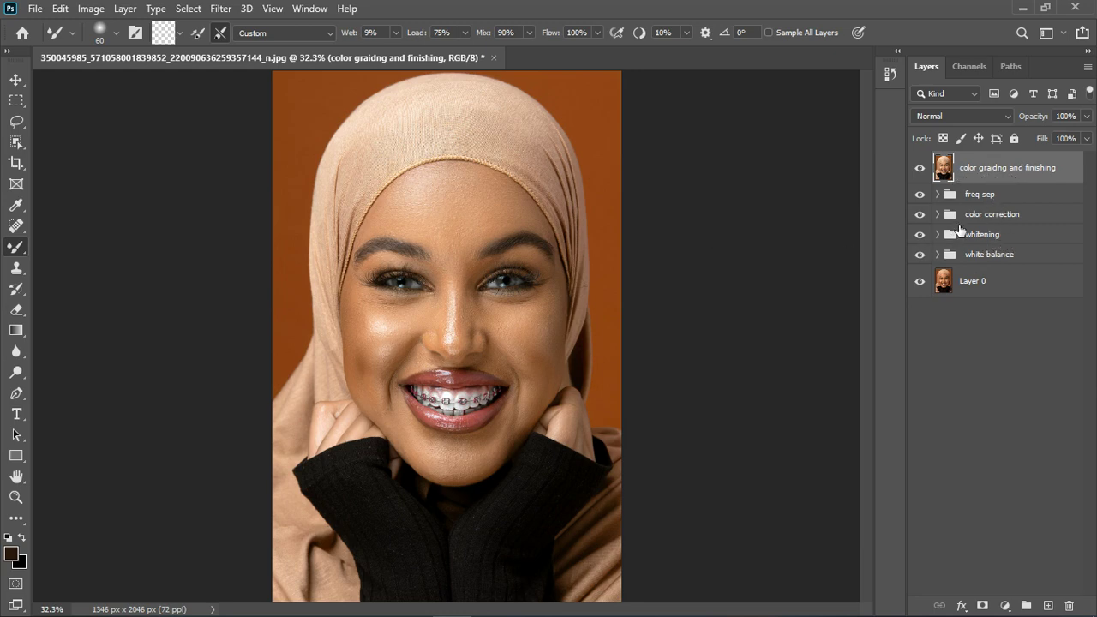
# Hide the freq sep, color correction, whitening and white balance groups.
pyautogui.click(919, 194)
pyautogui.click(922, 215)
pyautogui.click(922, 234)
pyautogui.click(921, 255)
# Toggle the top finishing layer's visibility to compare the final portrait with the original photo.
pyautogui.click(922, 170)
pyautogui.click(924, 171)
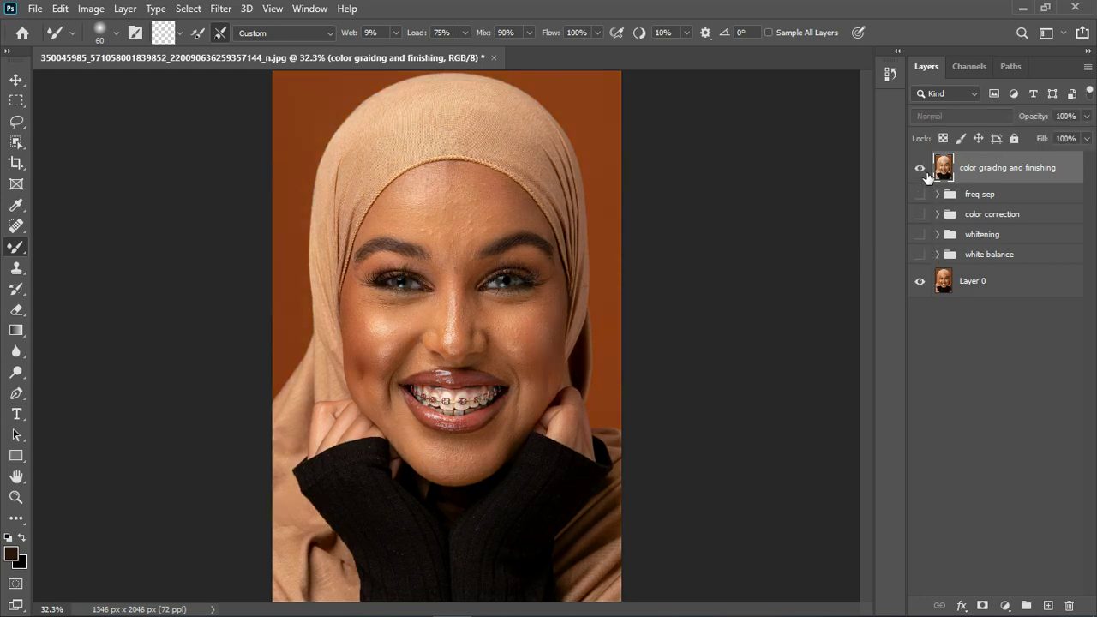
pyautogui.scroll(-3, 583, 264)
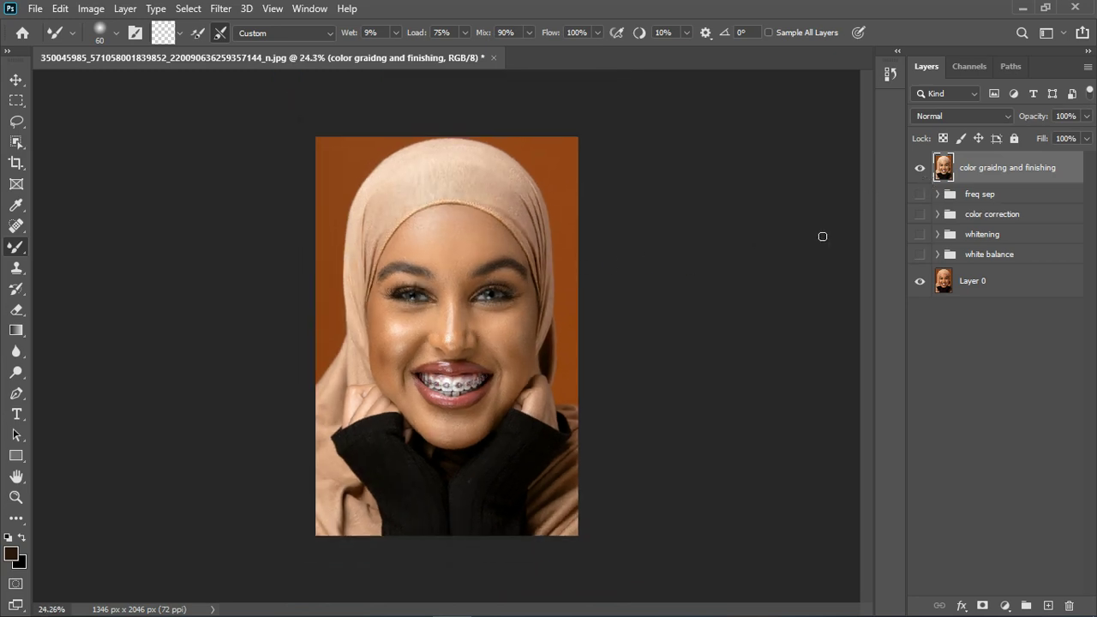
pyautogui.click(925, 175)
pyautogui.click(924, 174)
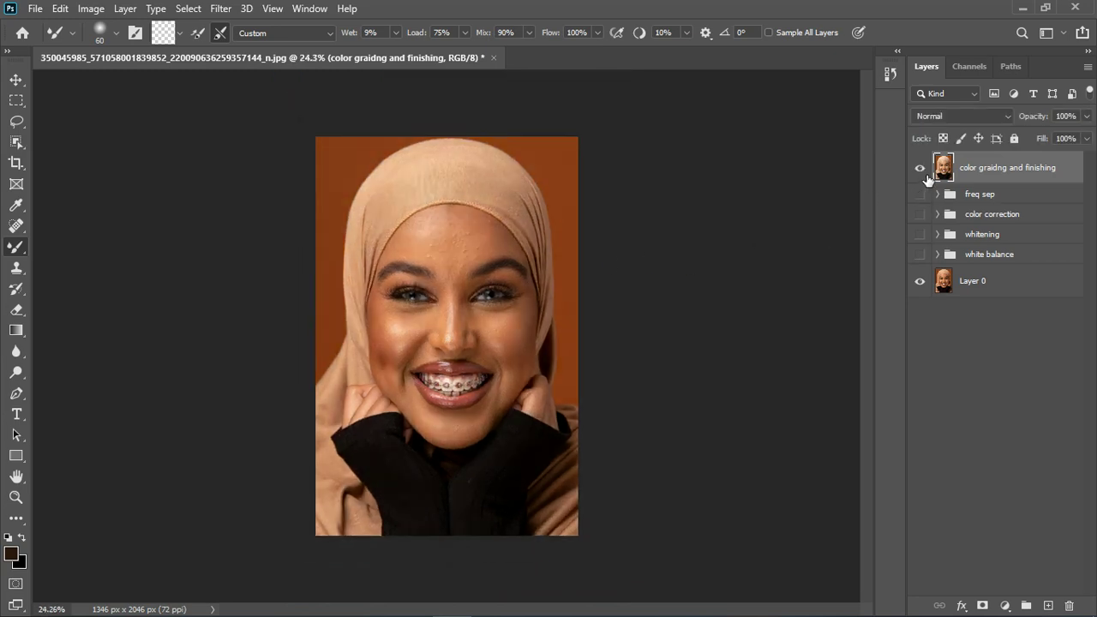
pyautogui.scroll(1, 501, 286)
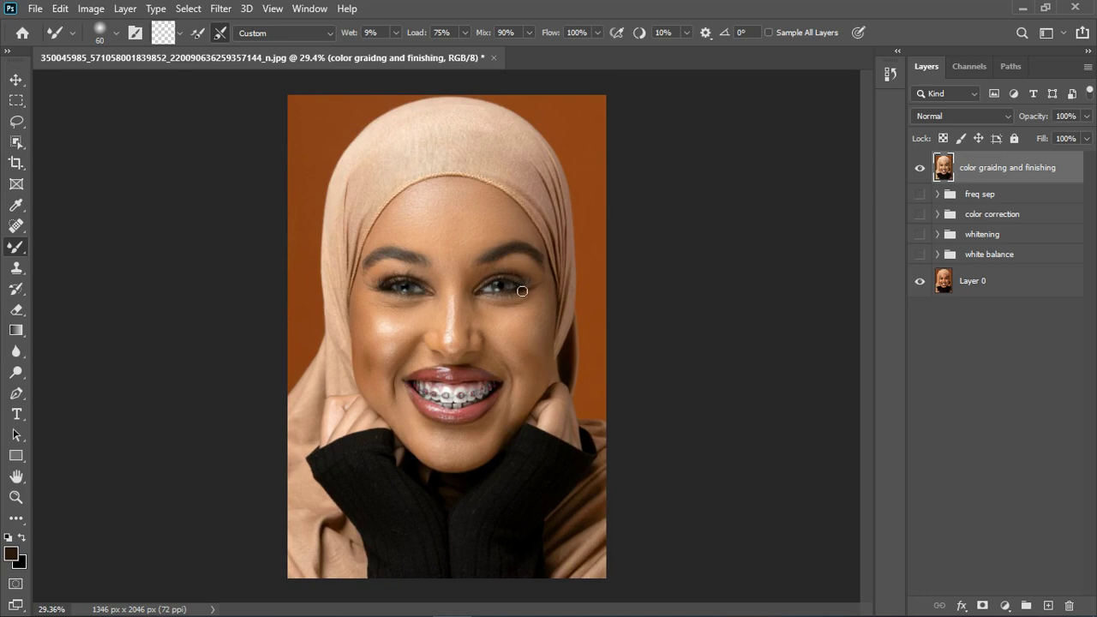